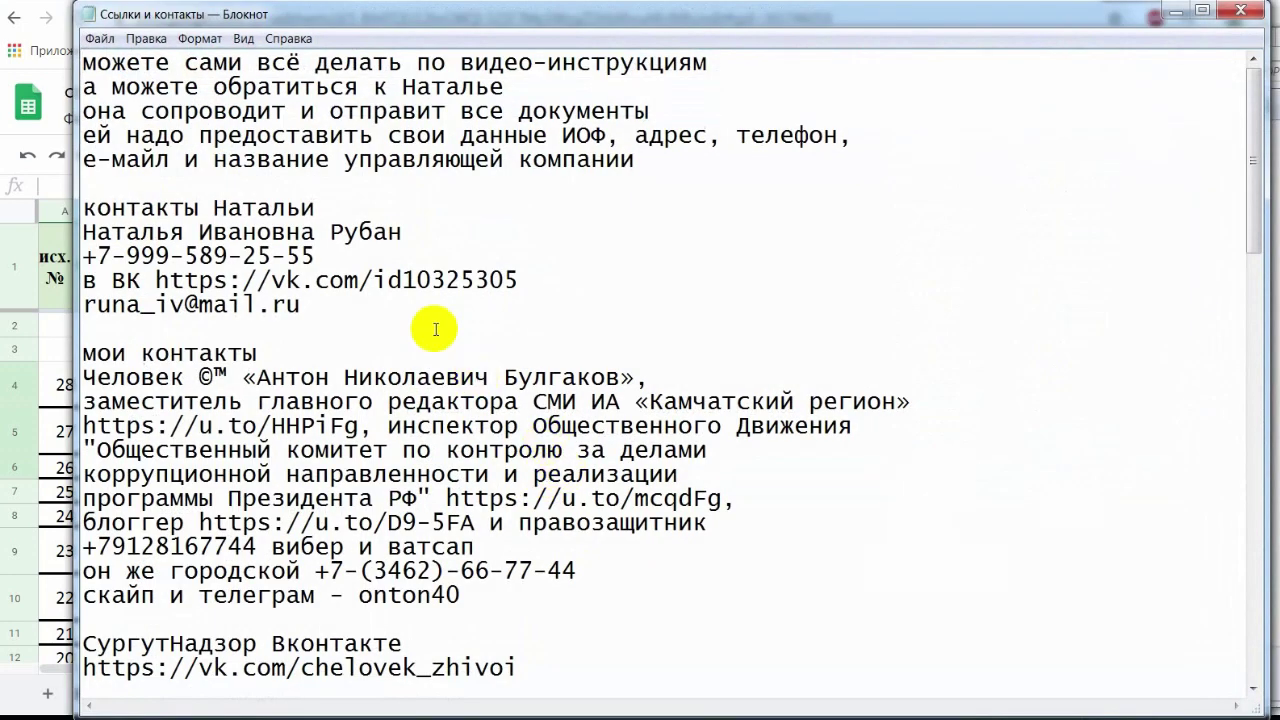
- Scroll through the rest of Ссылки и контакты.txt and close the Notepad window
{"action": "scroll", "coordinate": [831, 346], "scroll_direction": "down", "scroll_amount": 9}
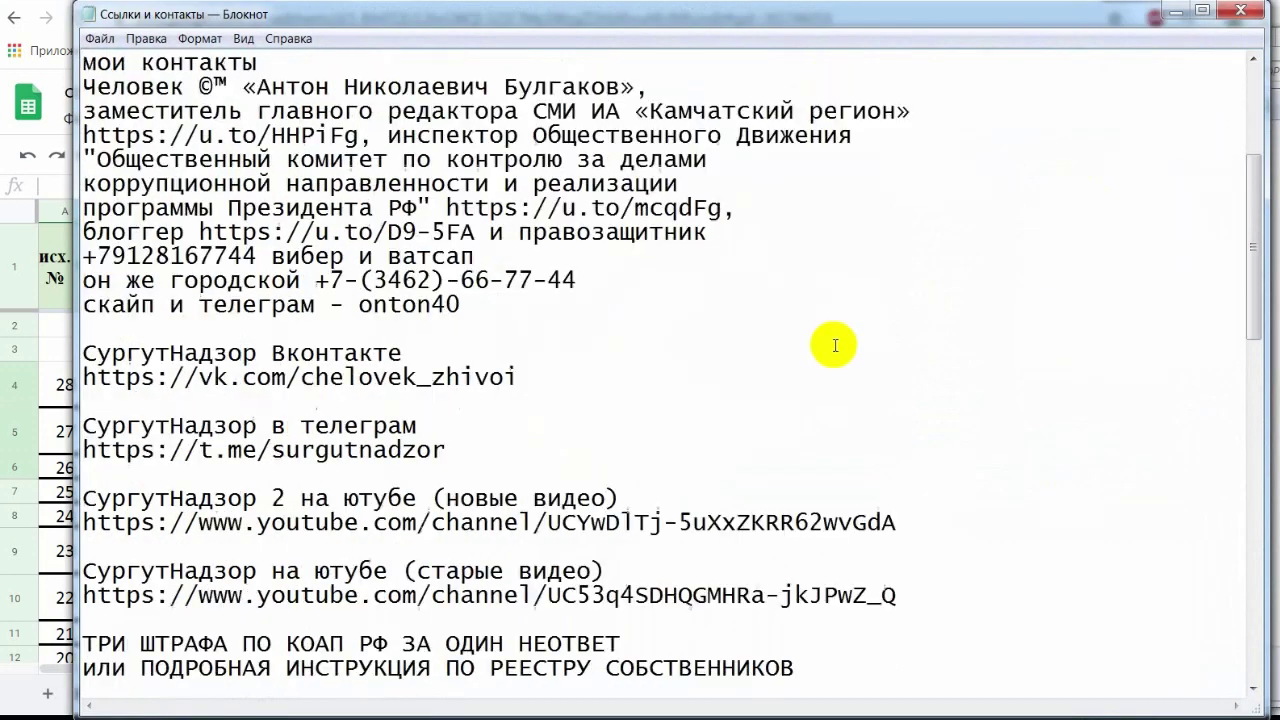
{"action": "left_click", "coordinate": [1241, 14]}
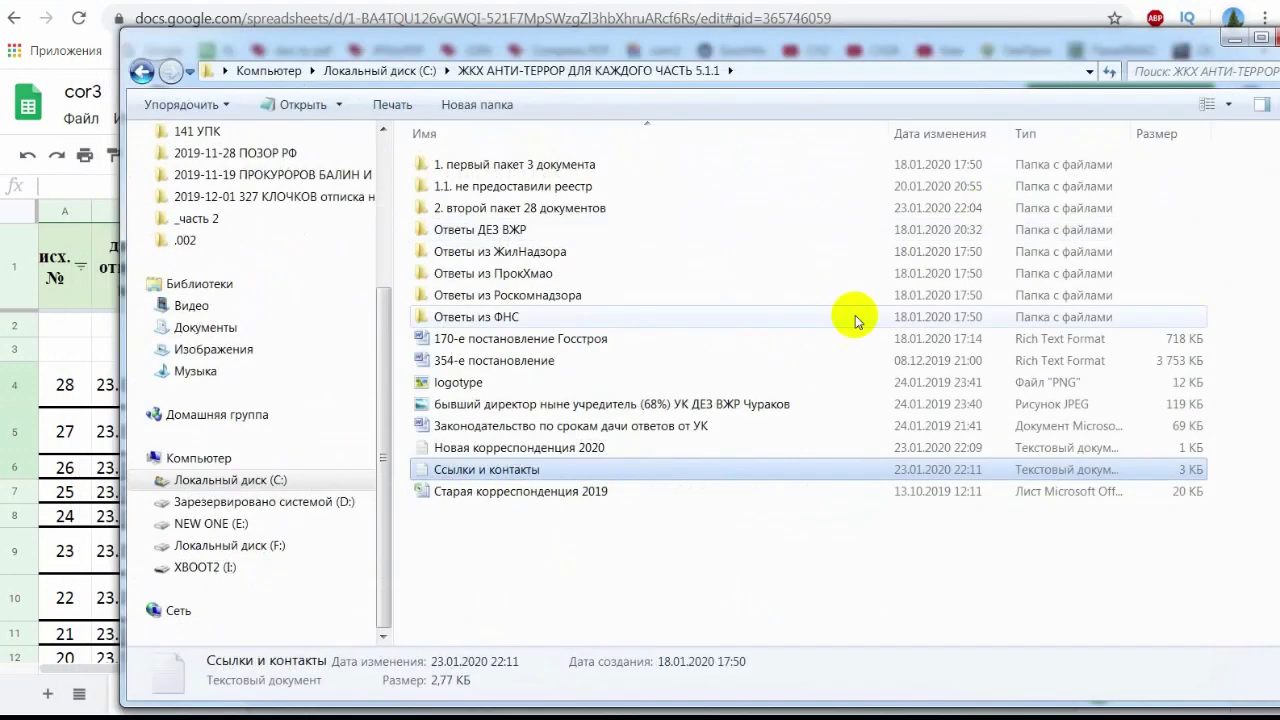
- Open Новая корреспонденция 2020.txt, select the tracker link, and bring up cor3 at cell H5
{"action": "left_click", "coordinate": [487, 493]}
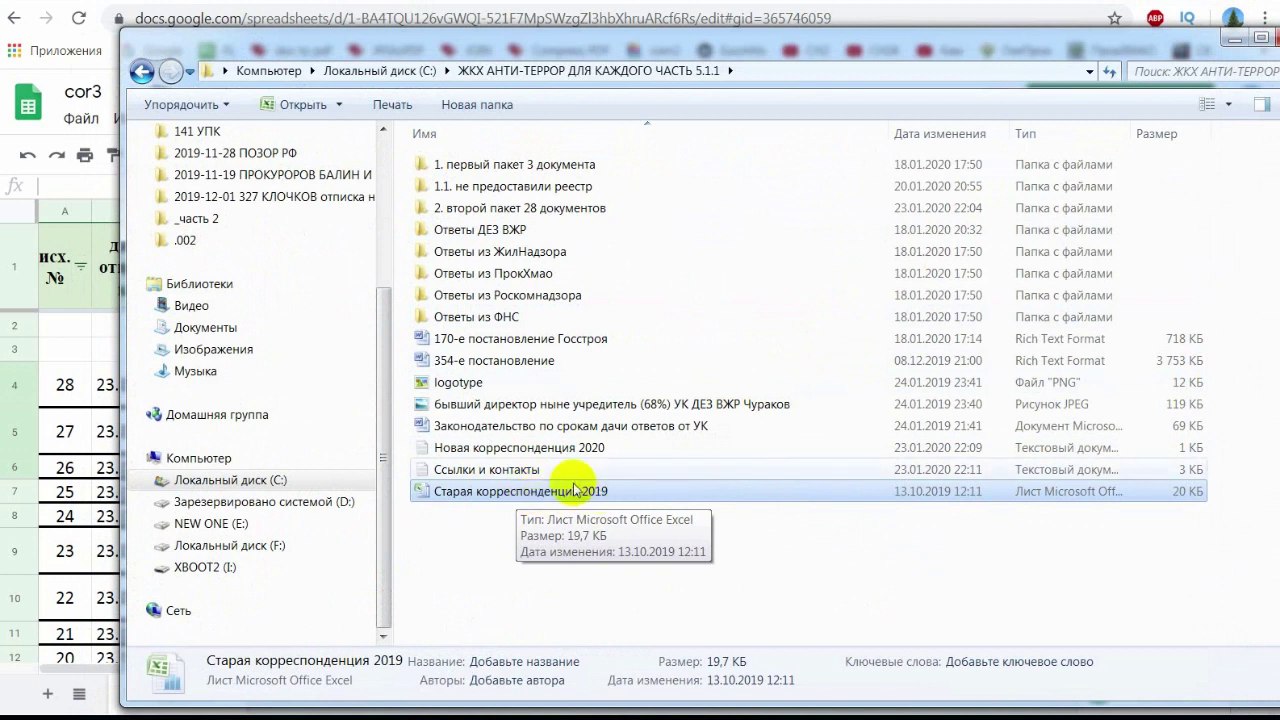
{"action": "double_click", "coordinate": [465, 447]}
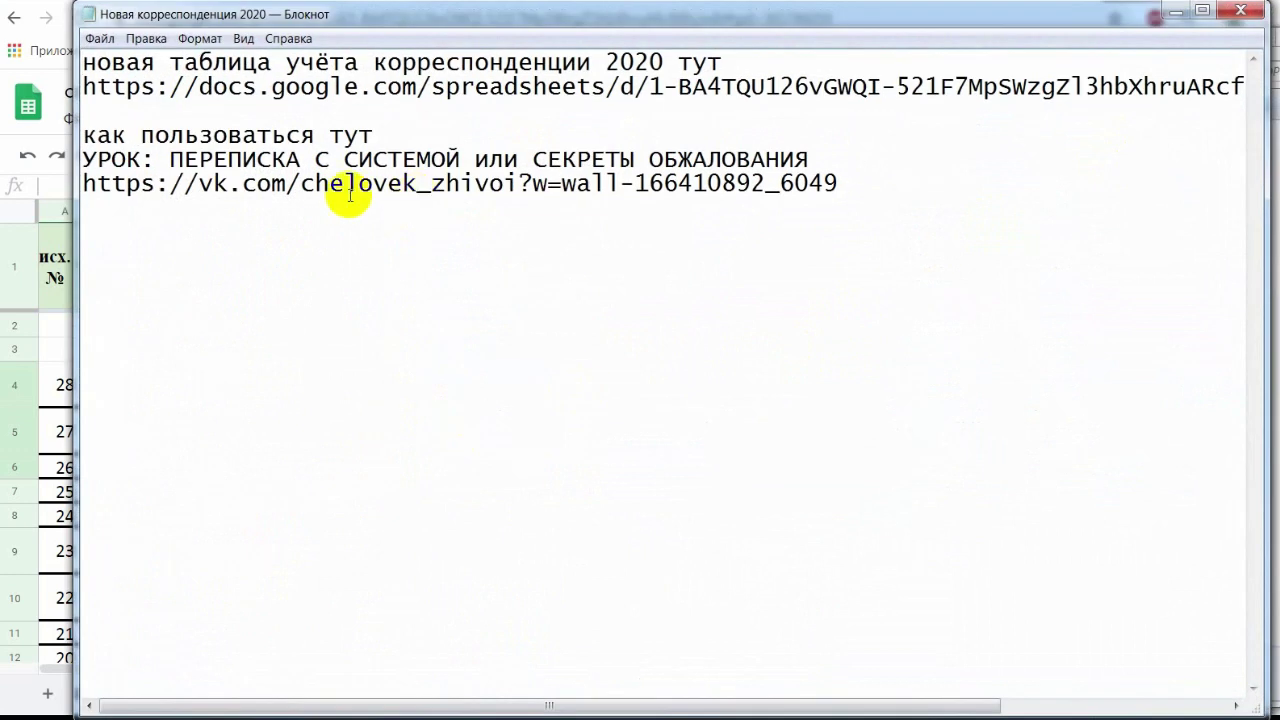
{"action": "left_click_drag", "start_coordinate": [280, 106], "coordinate": [90, 86]}
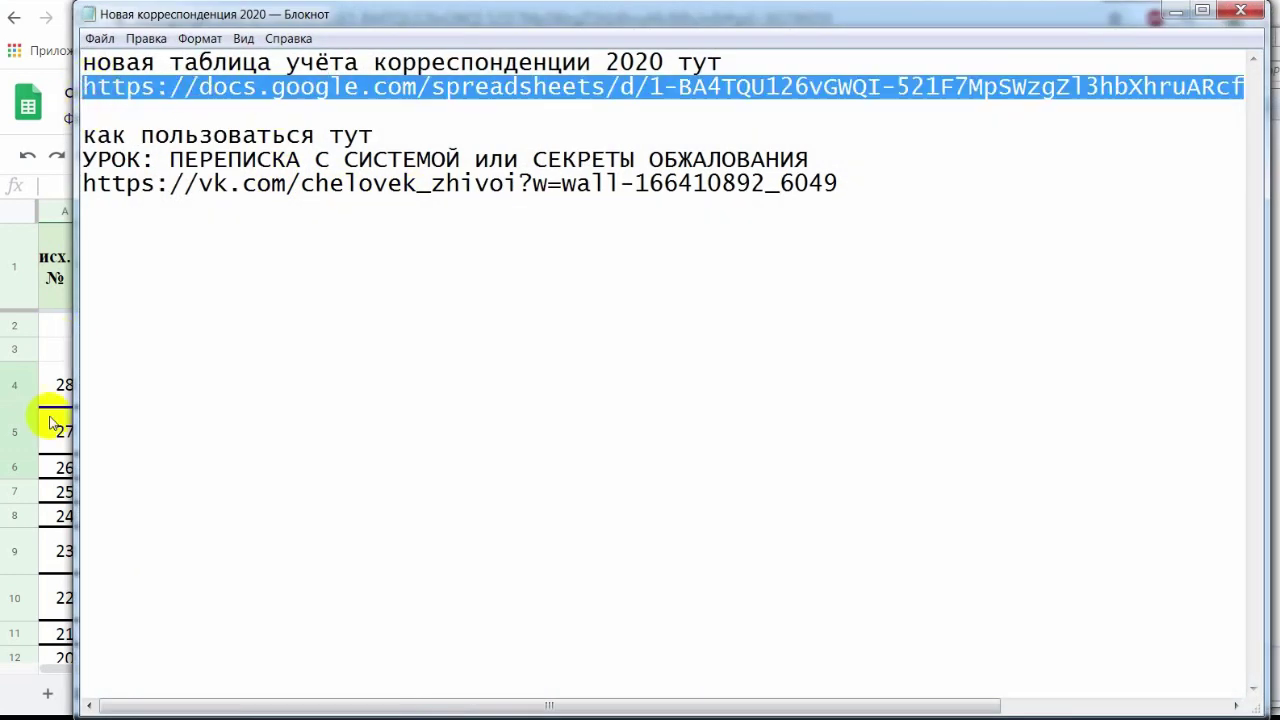
{"action": "left_click", "coordinate": [45, 412]}
{"action": "left_click", "coordinate": [700, 433]}
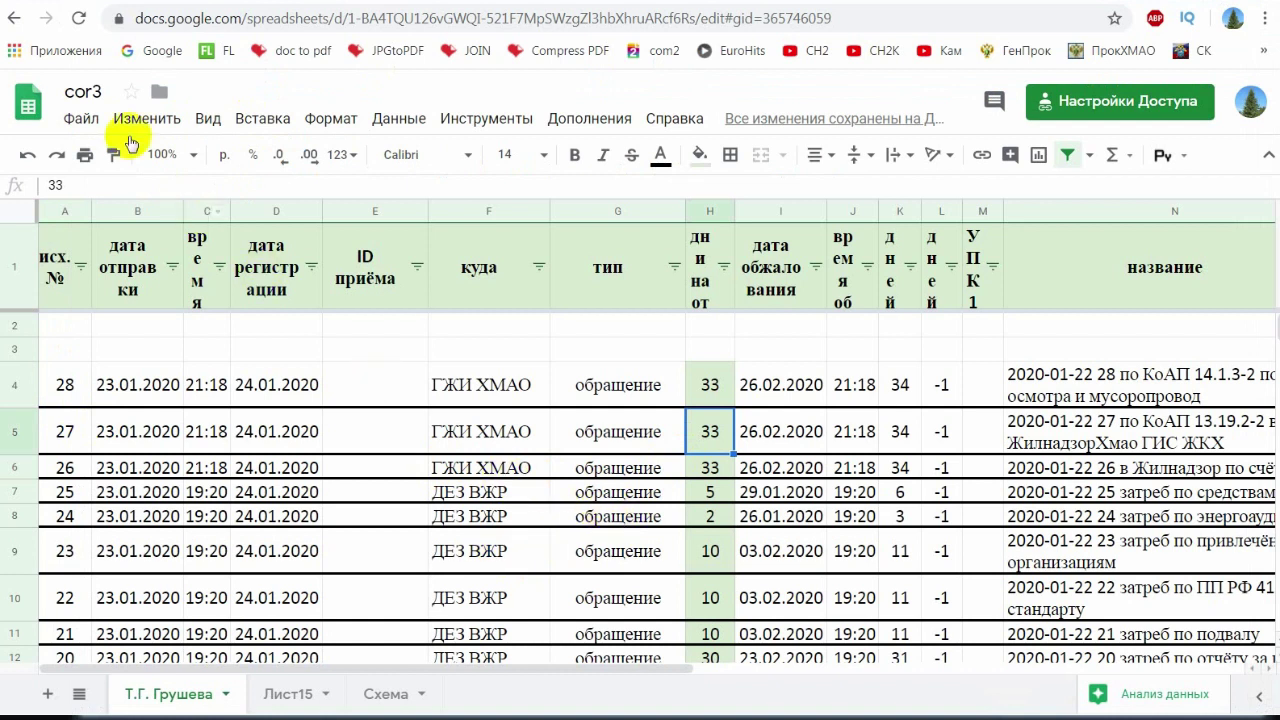
- Start making a copy of the cor3 spreadsheet, then cancel the copy
{"action": "left_click", "coordinate": [72, 122]}
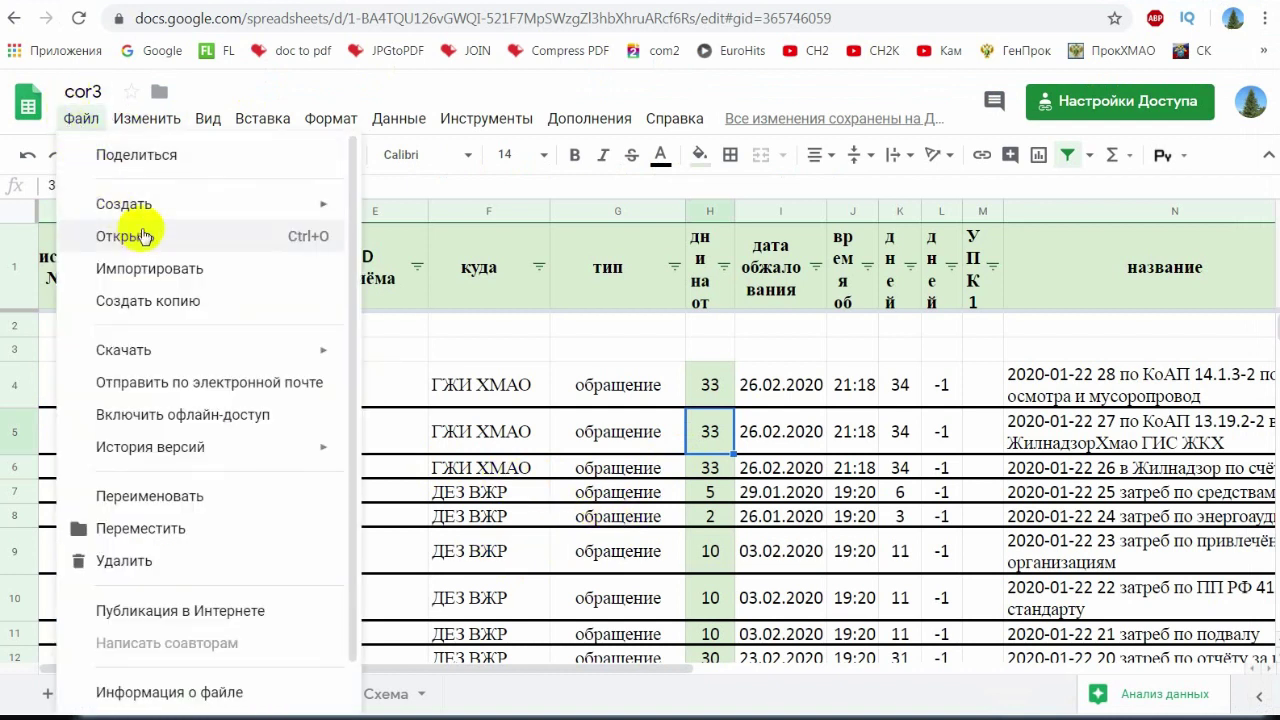
{"action": "left_click", "coordinate": [150, 303]}
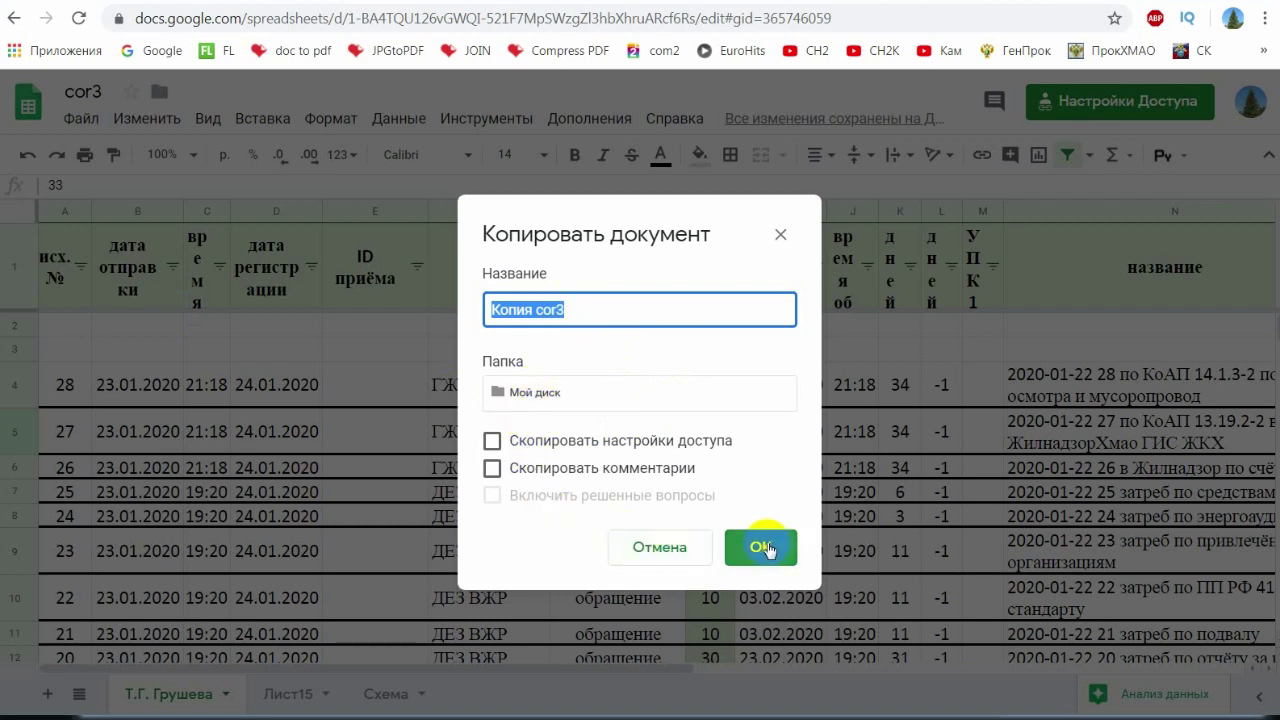
{"action": "left_click", "coordinate": [781, 235]}
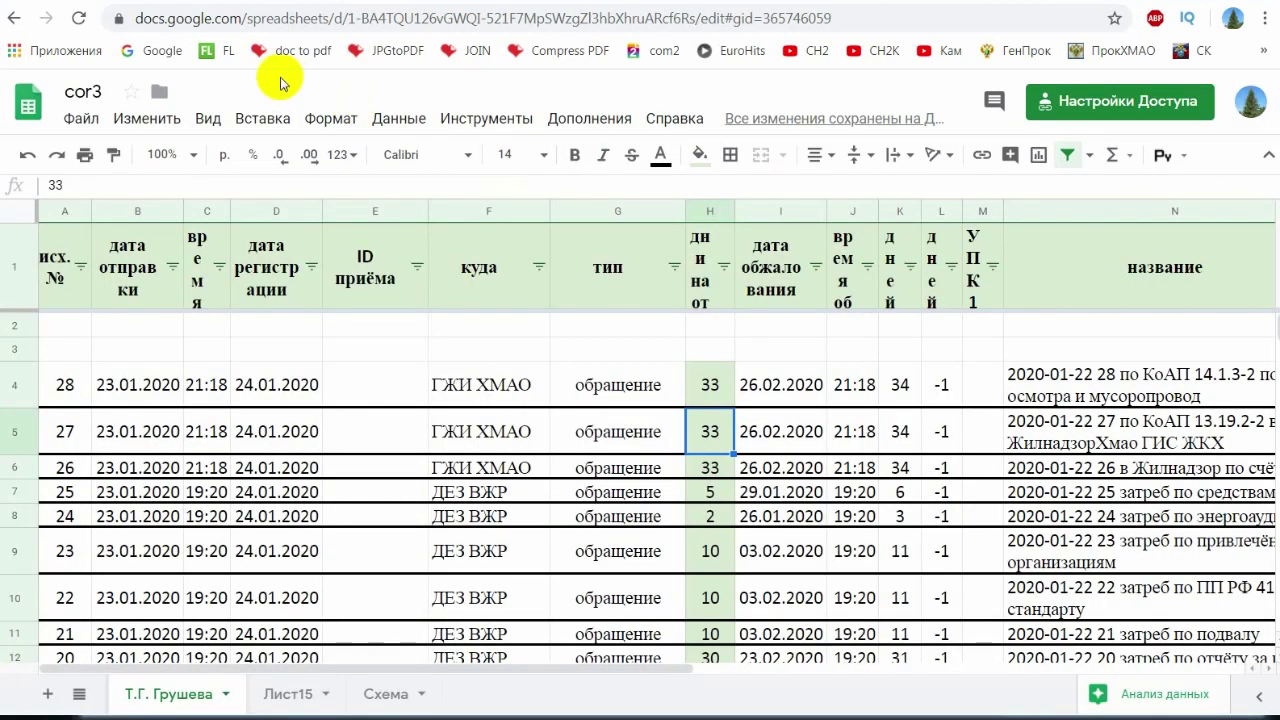
- Bookmark cor3, delete that bookmark, and switch back to the correspondence notes
{"action": "left_click_drag", "start_coordinate": [118, 18], "coordinate": [284, 50]}
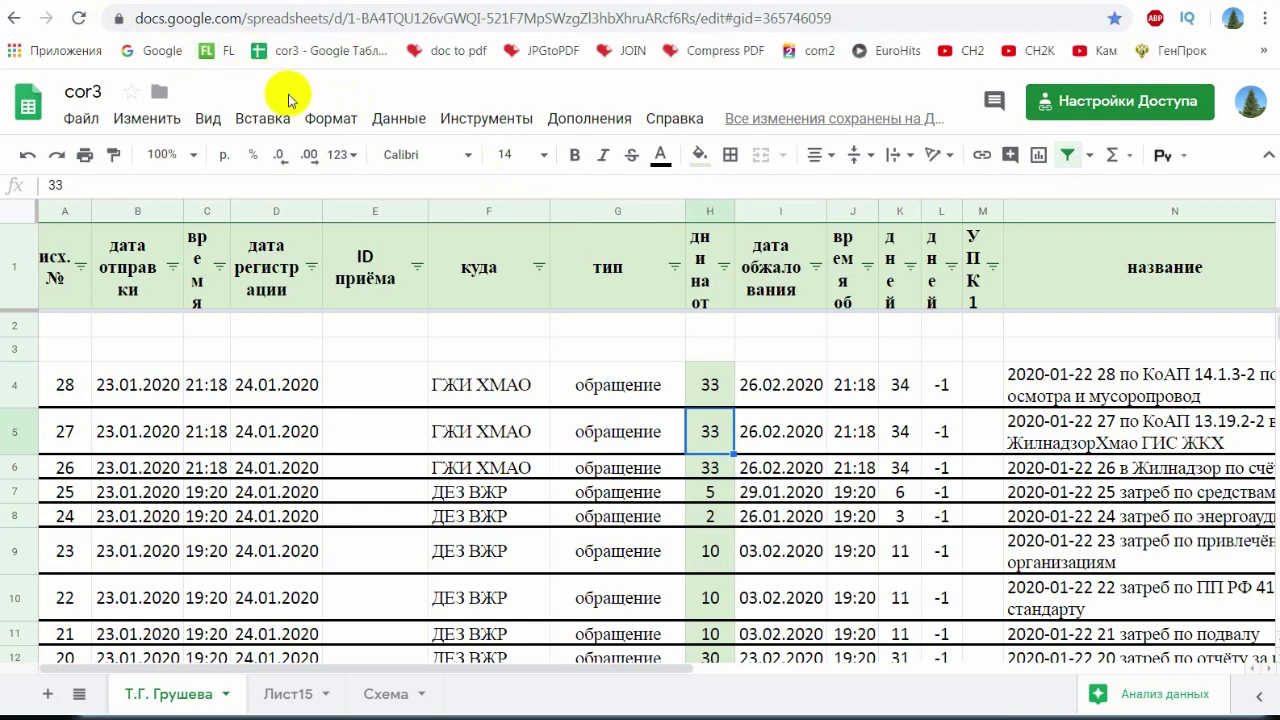
{"action": "right_click", "coordinate": [340, 65]}
{"action": "left_click", "coordinate": [385, 182]}
{"action": "left_click", "coordinate": [488, 468]}
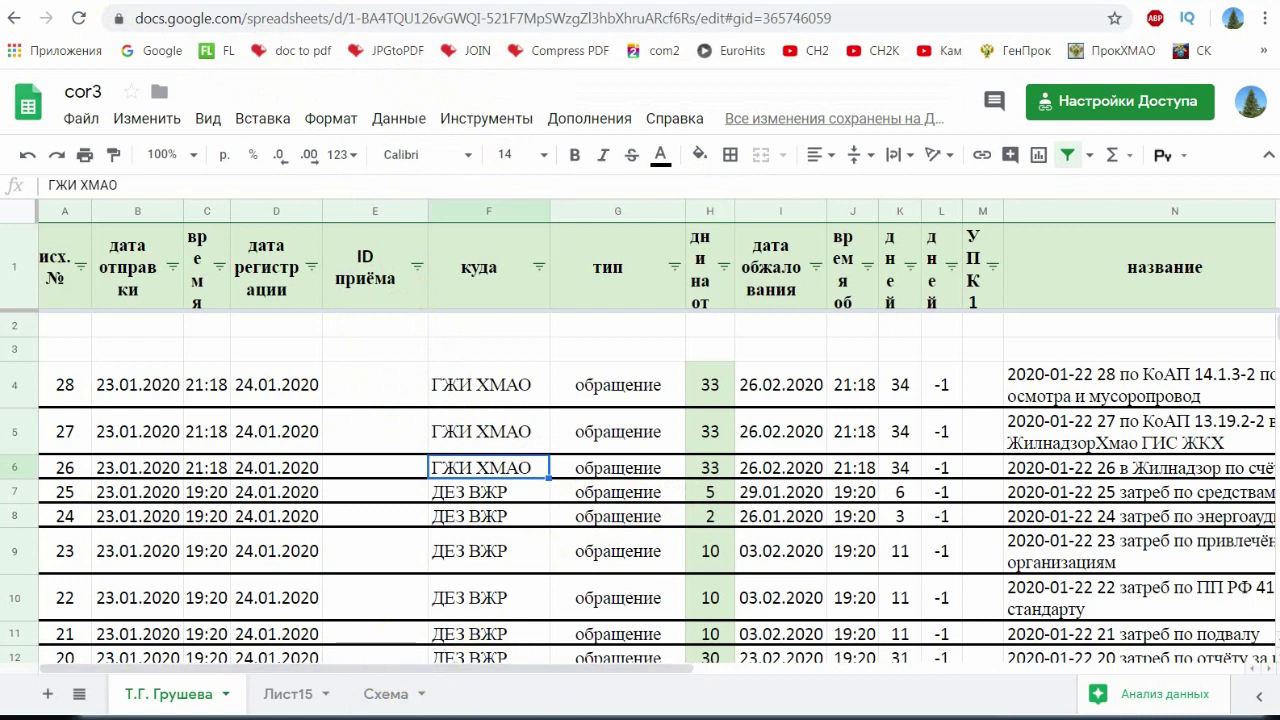
{"action": "key", "text": "alt+Tab"}
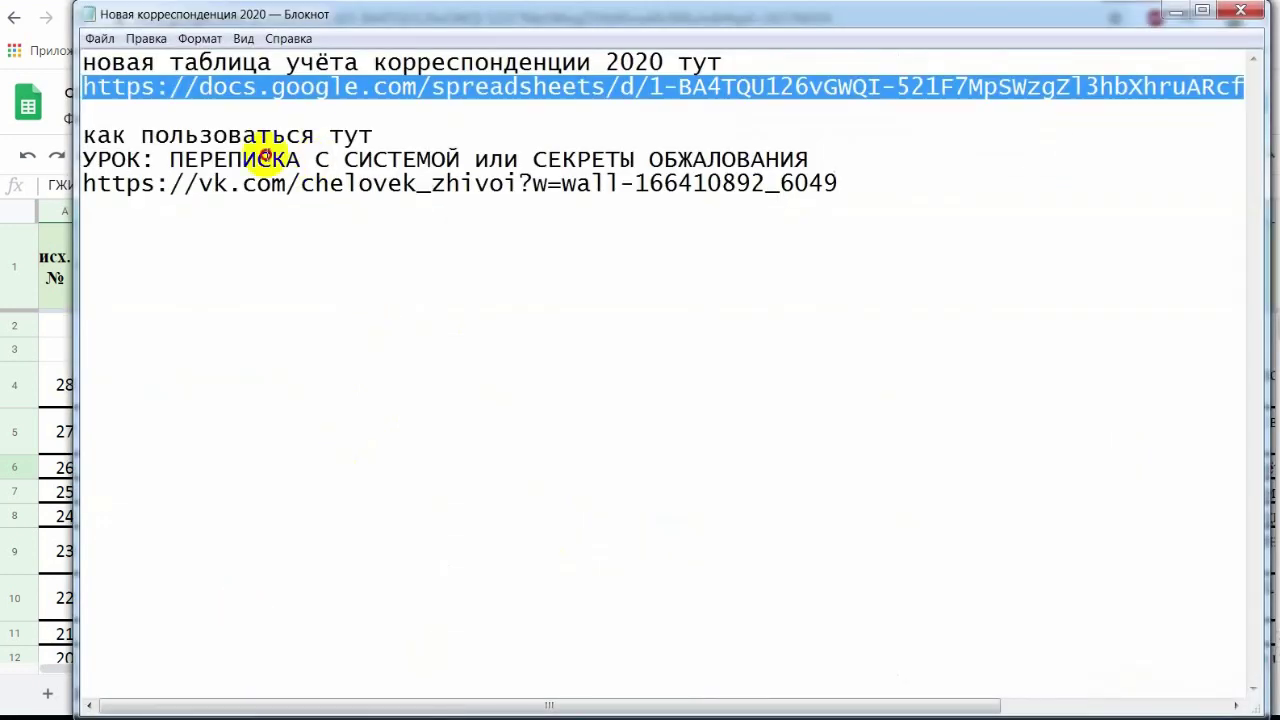
- Select the vk.com lesson link, minimize Notepad to show the YouTube channel, and return to the project folder
{"action": "left_click", "coordinate": [270, 159]}
{"action": "left_click_drag", "start_coordinate": [838, 182], "coordinate": [75, 190]}
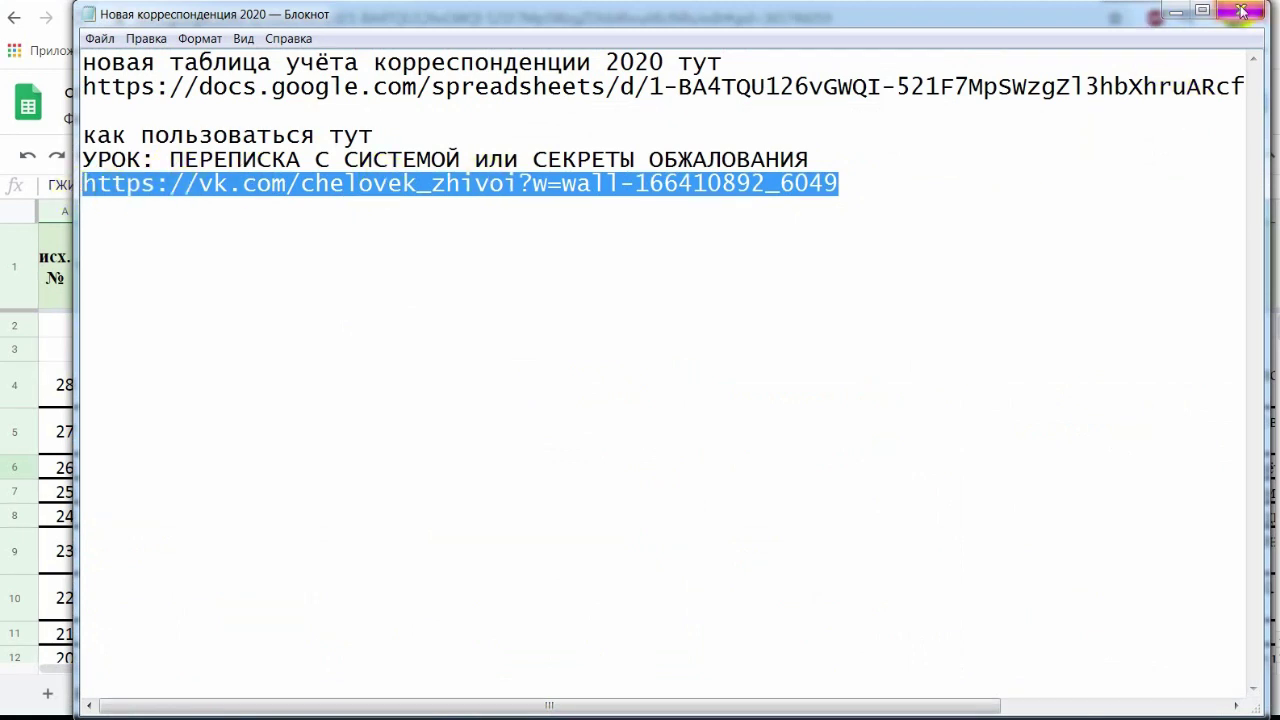
{"action": "left_click", "coordinate": [1176, 11]}
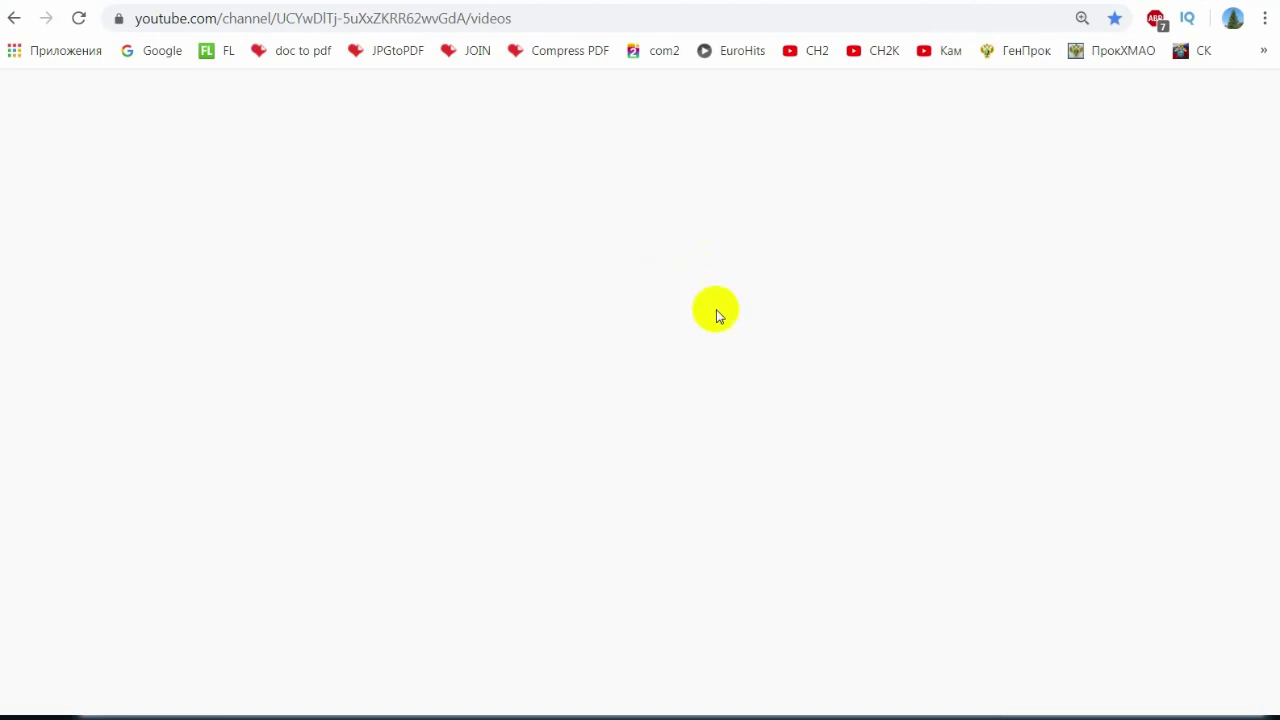
{"action": "scroll", "coordinate": [730, 450], "scroll_direction": "up", "scroll_amount": 15}
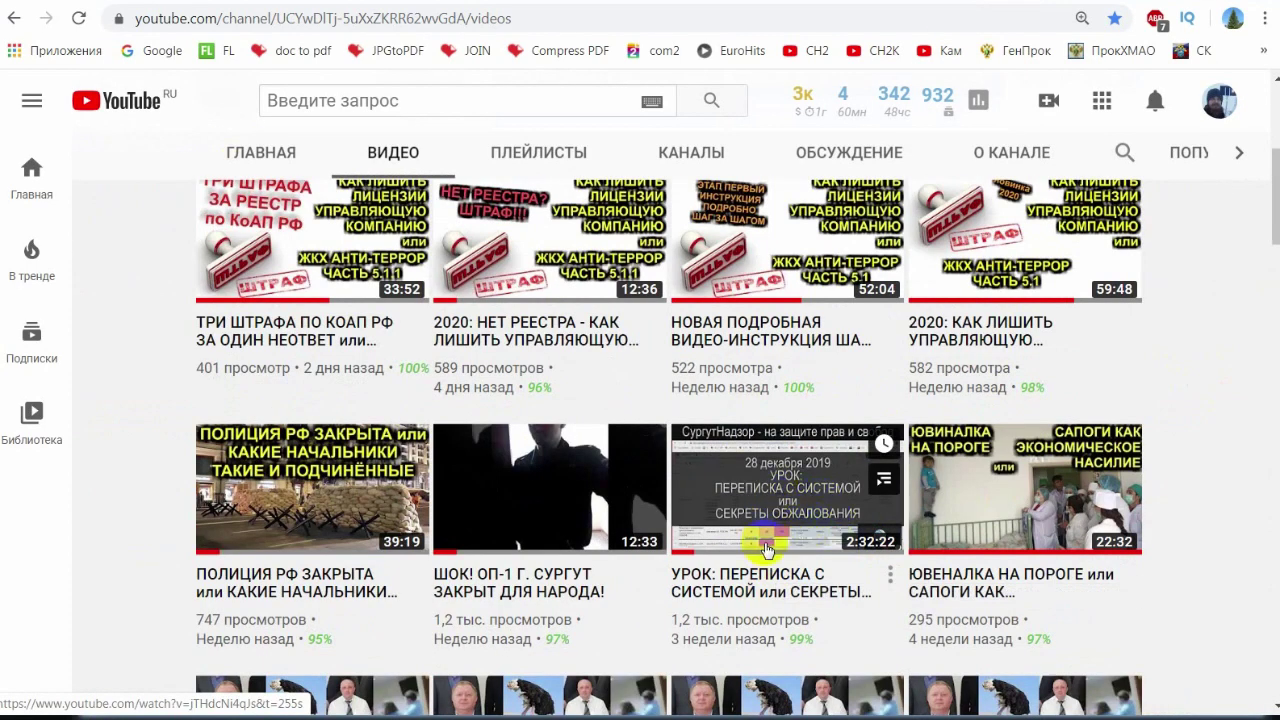
{"action": "key", "text": "alt+Tab"}
{"action": "left_click", "coordinate": [505, 340]}
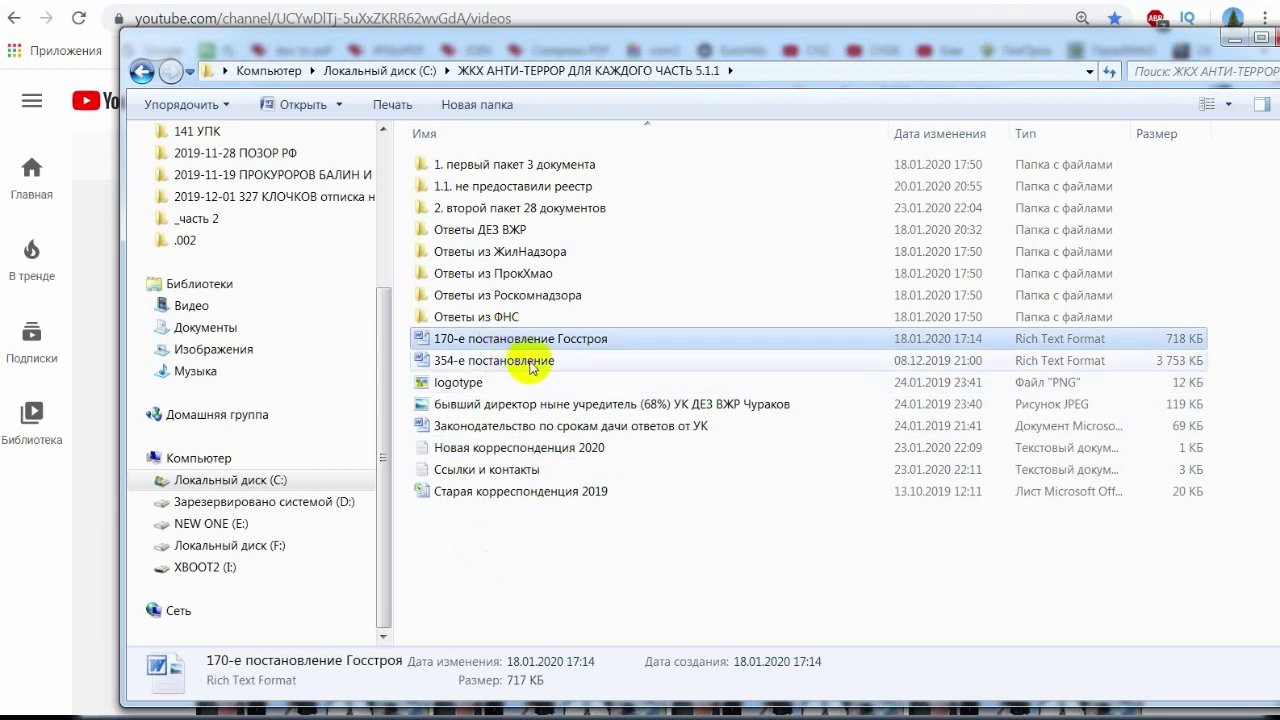
- Go through 2. второй пакет 28 документов > в Жилнадзор 3 > по счёту 407 and open the signed роспись complaint
{"action": "left_click", "coordinate": [537, 362]}
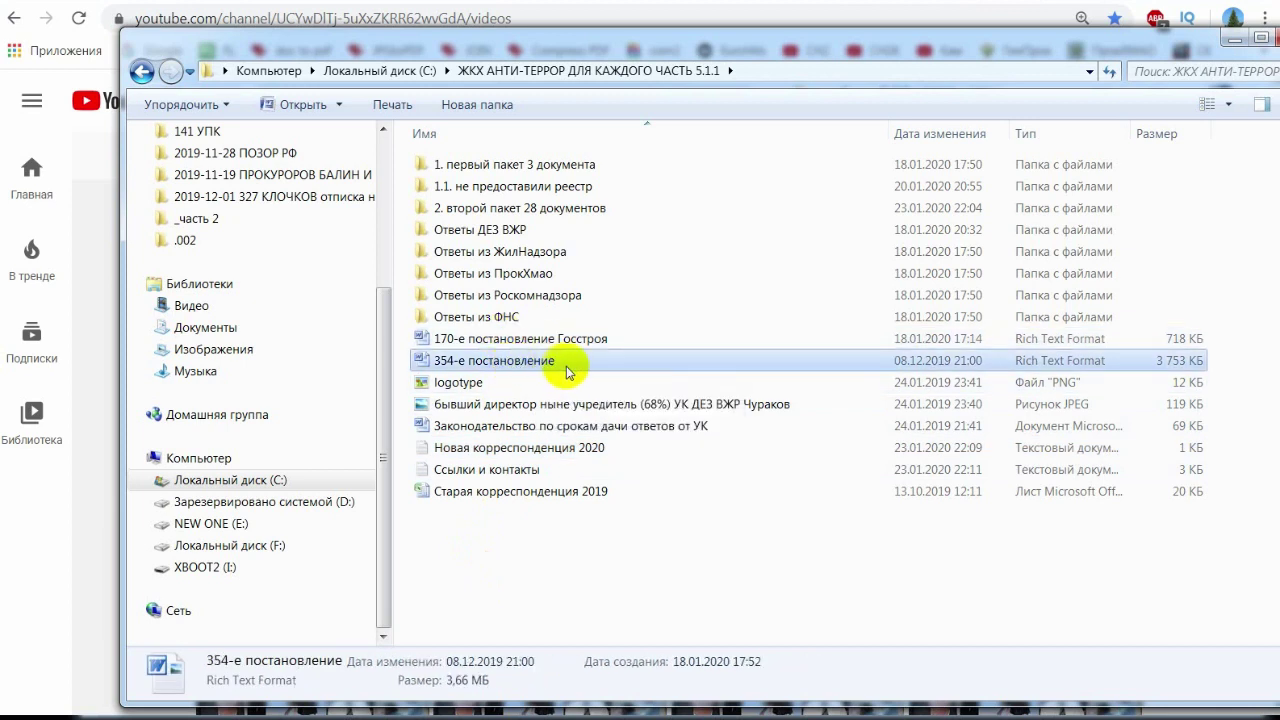
{"action": "left_click", "coordinate": [563, 426]}
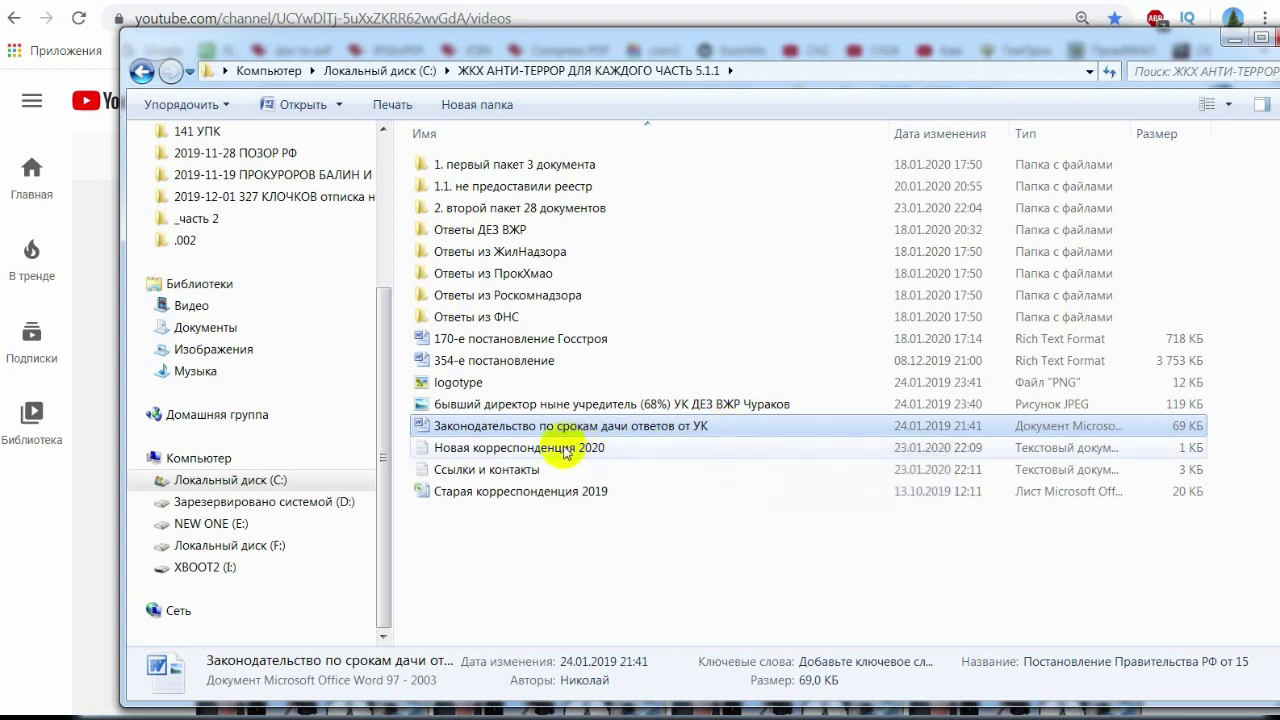
{"action": "double_click", "coordinate": [543, 208]}
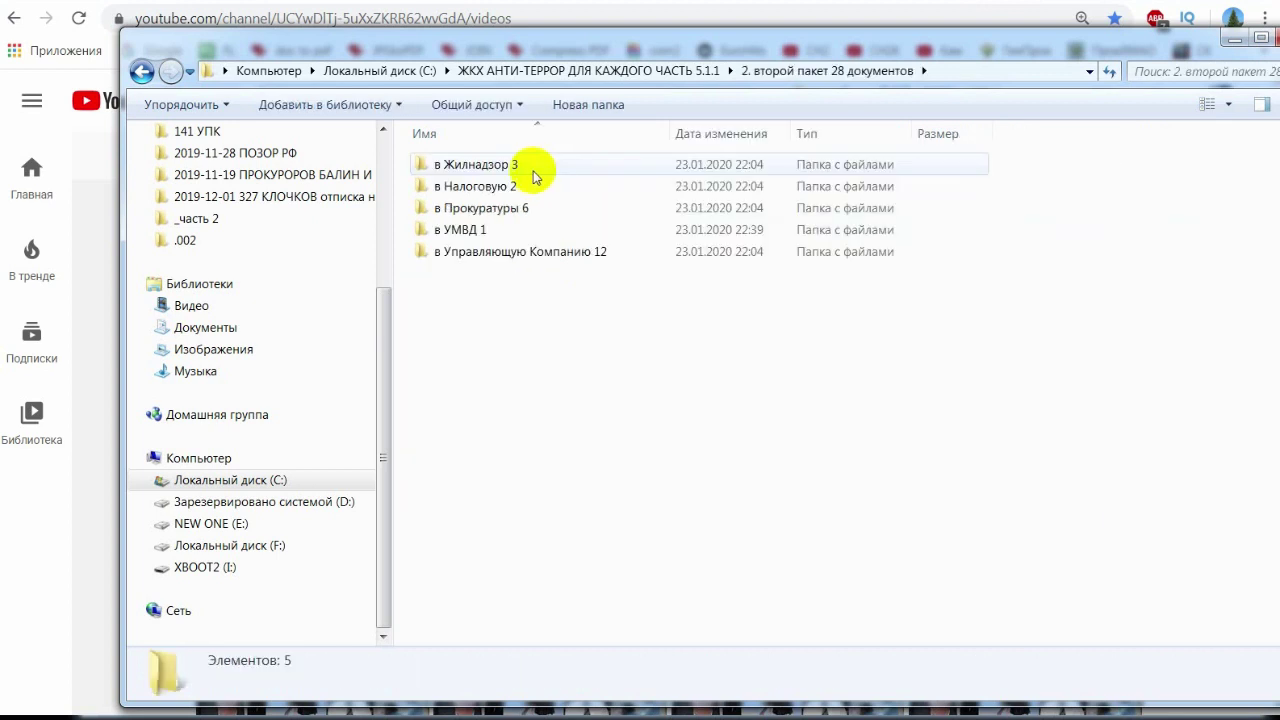
{"action": "double_click", "coordinate": [533, 170]}
{"action": "double_click", "coordinate": [543, 170]}
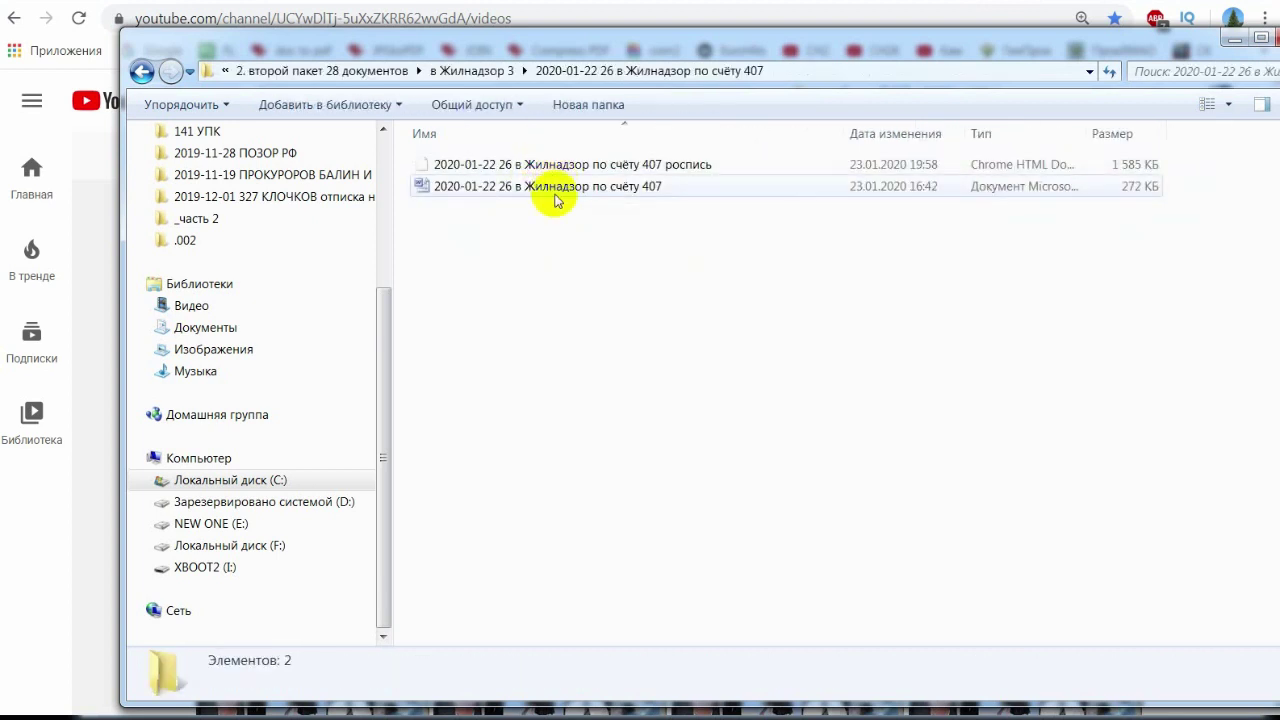
{"action": "left_click", "coordinate": [557, 192]}
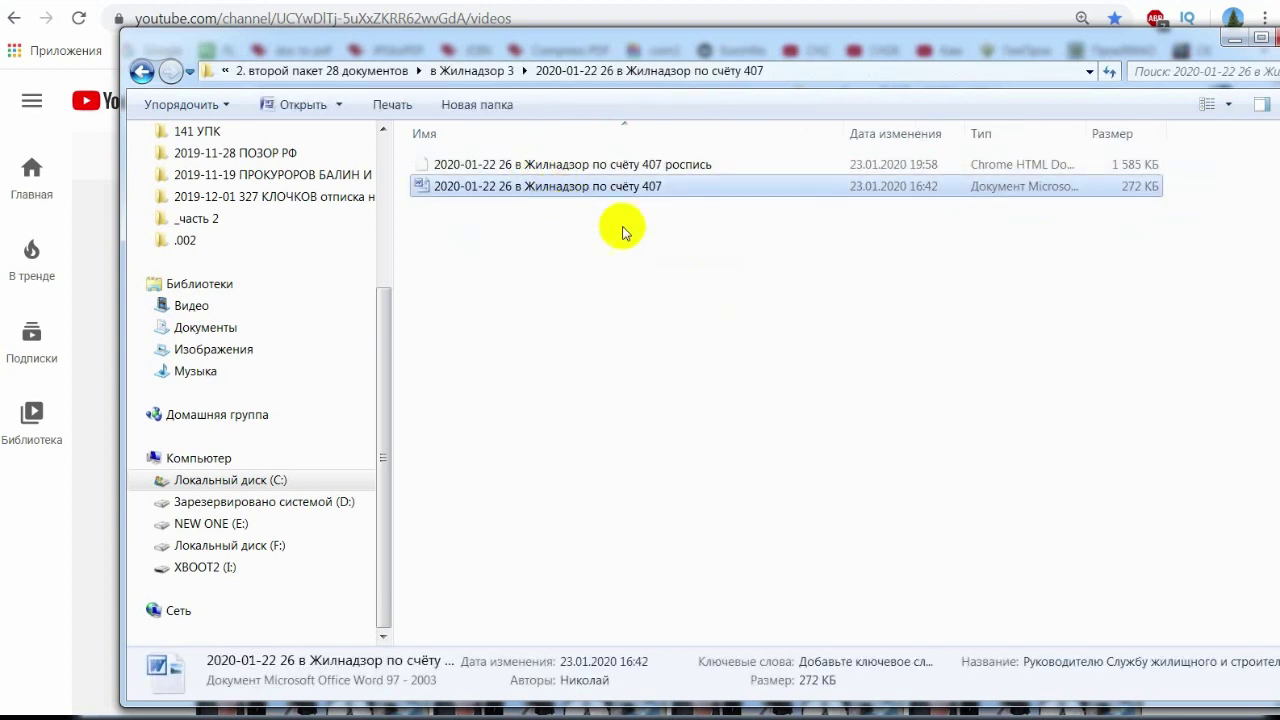
{"action": "left_click", "coordinate": [604, 170]}
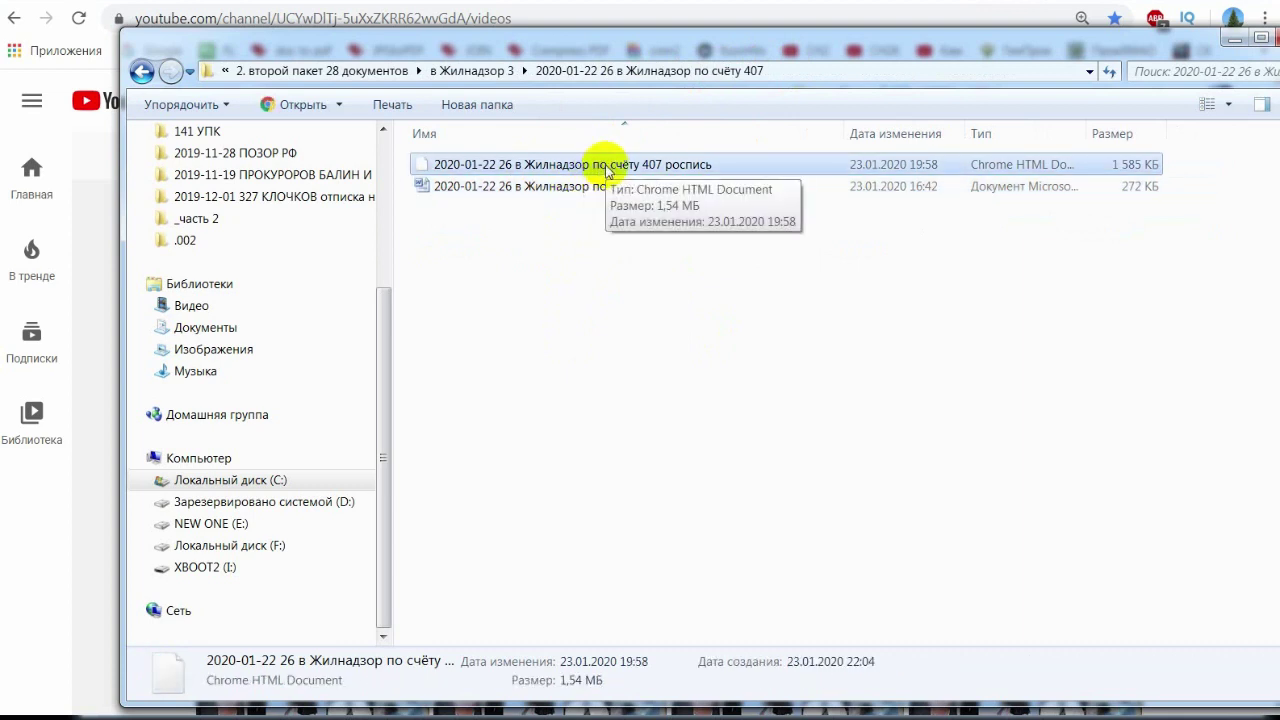
{"action": "double_click", "coordinate": [605, 168]}
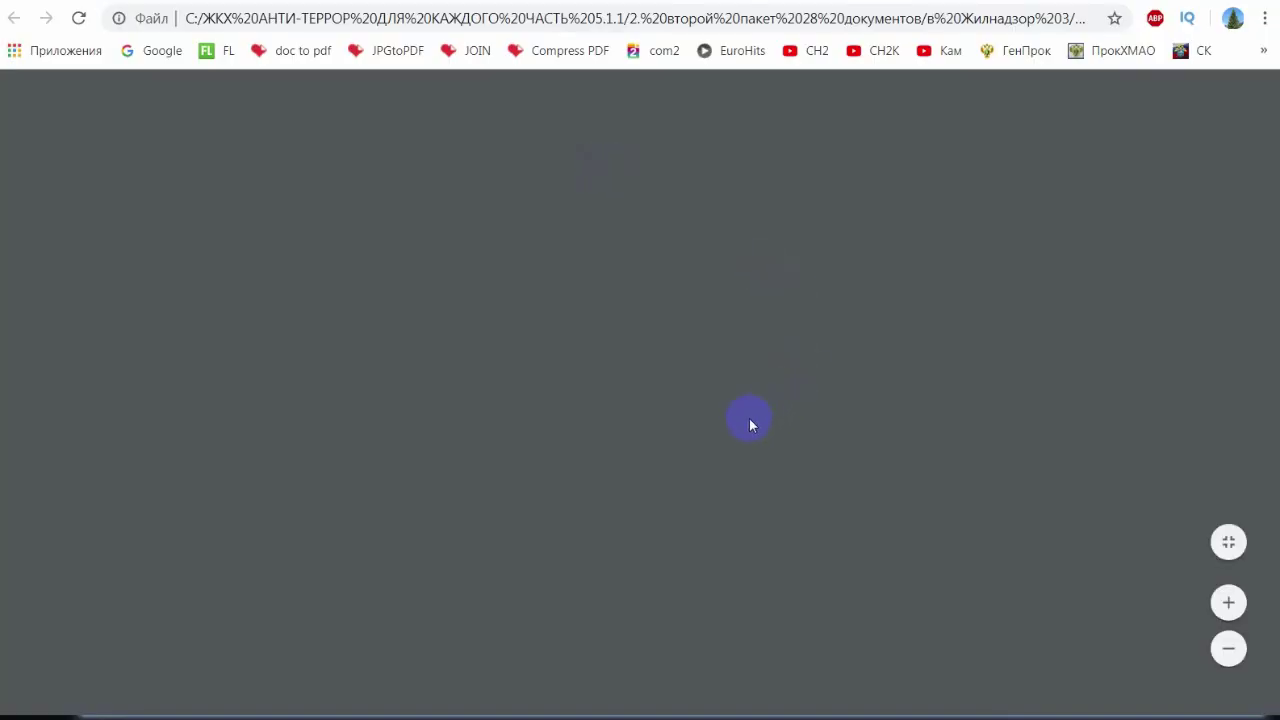
- Scroll through the signed 407 complaint and return to the folder
{"action": "scroll", "coordinate": [750, 418], "scroll_direction": "down", "scroll_amount": 5}
{"action": "scroll", "coordinate": [752, 416], "scroll_direction": "down", "scroll_amount": 12}
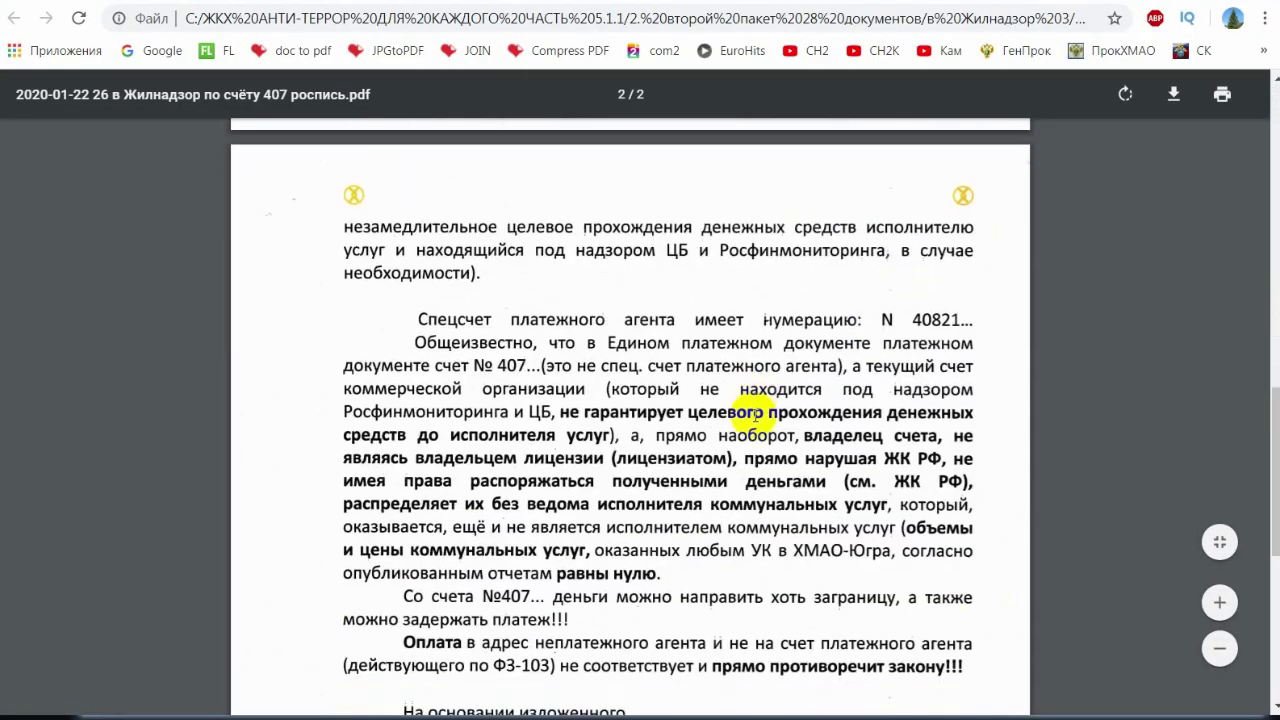
{"action": "scroll", "coordinate": [876, 420], "scroll_direction": "up", "scroll_amount": 15}
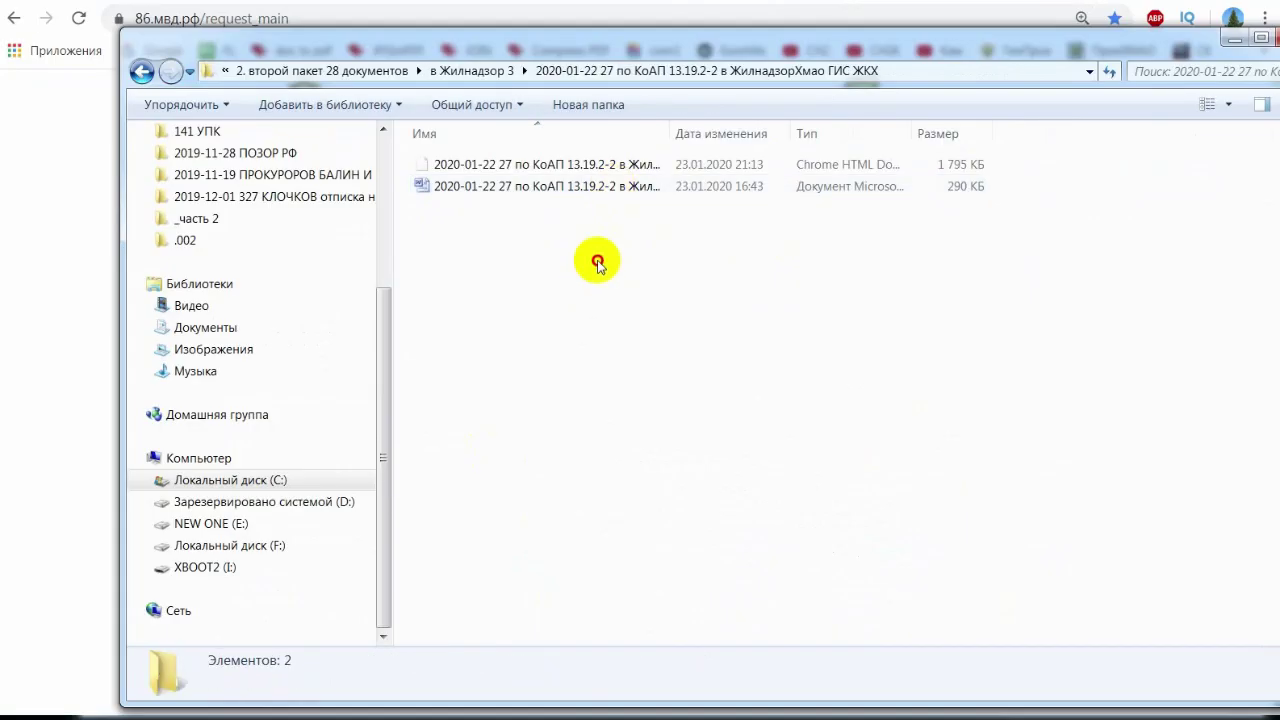
{"action": "key", "text": "BackSpace"}
{"action": "double_click", "coordinate": [596, 209]}
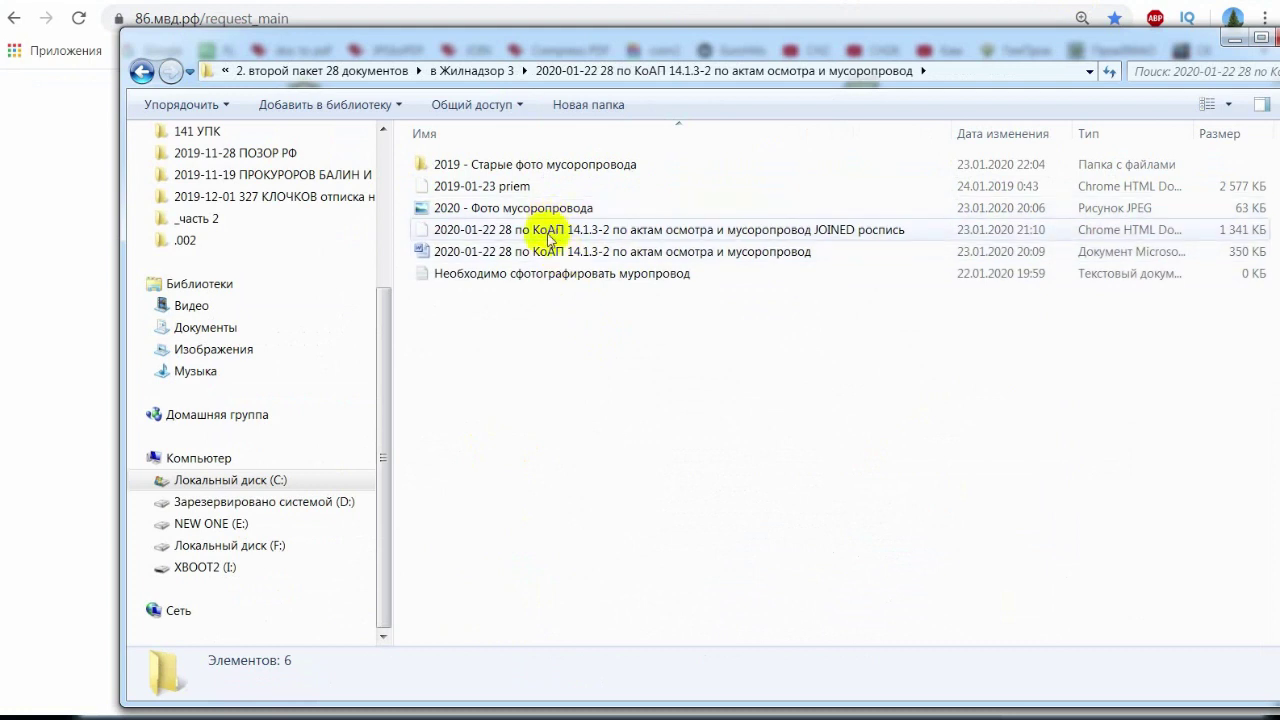
{"action": "double_click", "coordinate": [566, 231]}
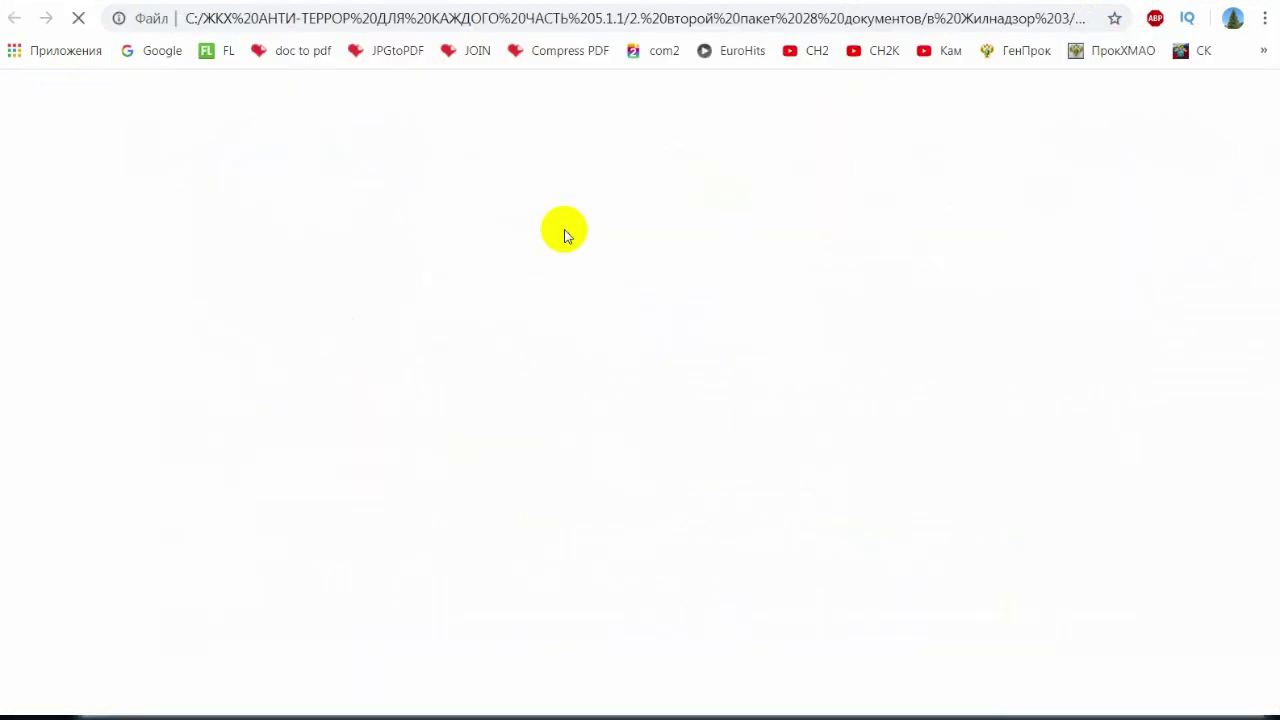
{"action": "scroll", "coordinate": [854, 425], "scroll_direction": "down", "scroll_amount": 20}
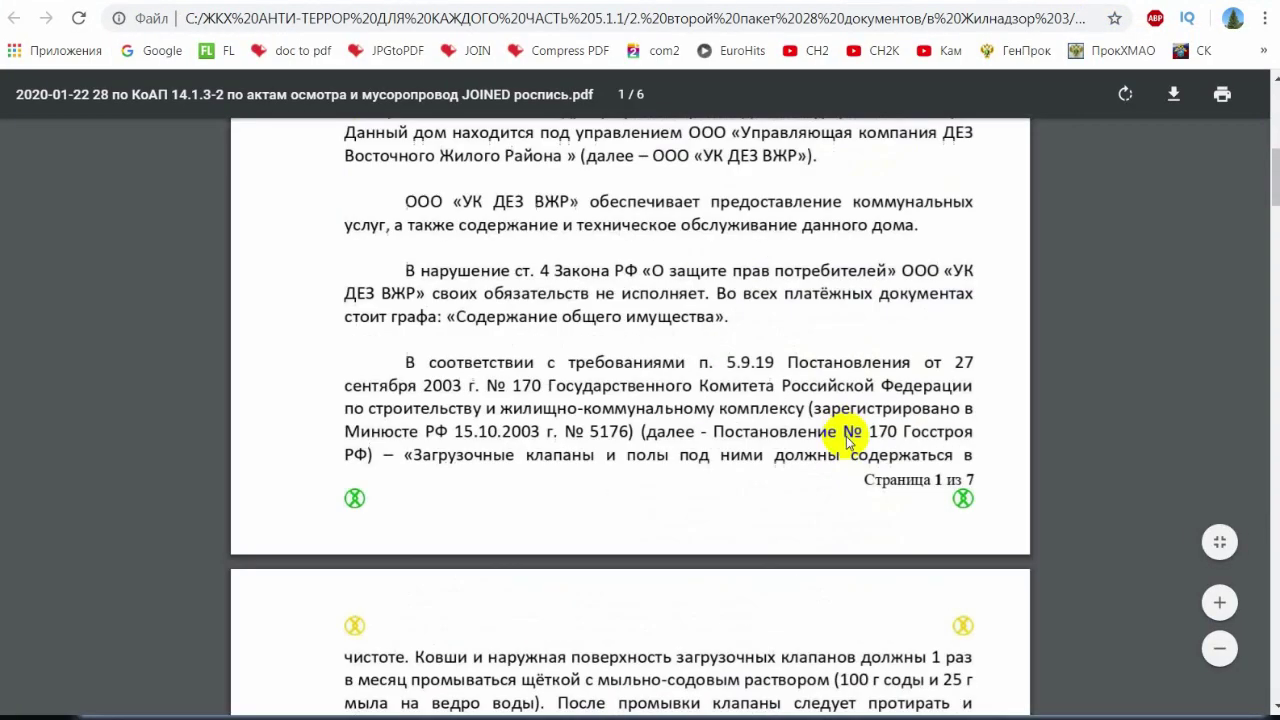
{"action": "scroll", "coordinate": [1141, 418], "scroll_direction": "down", "scroll_amount": 5}
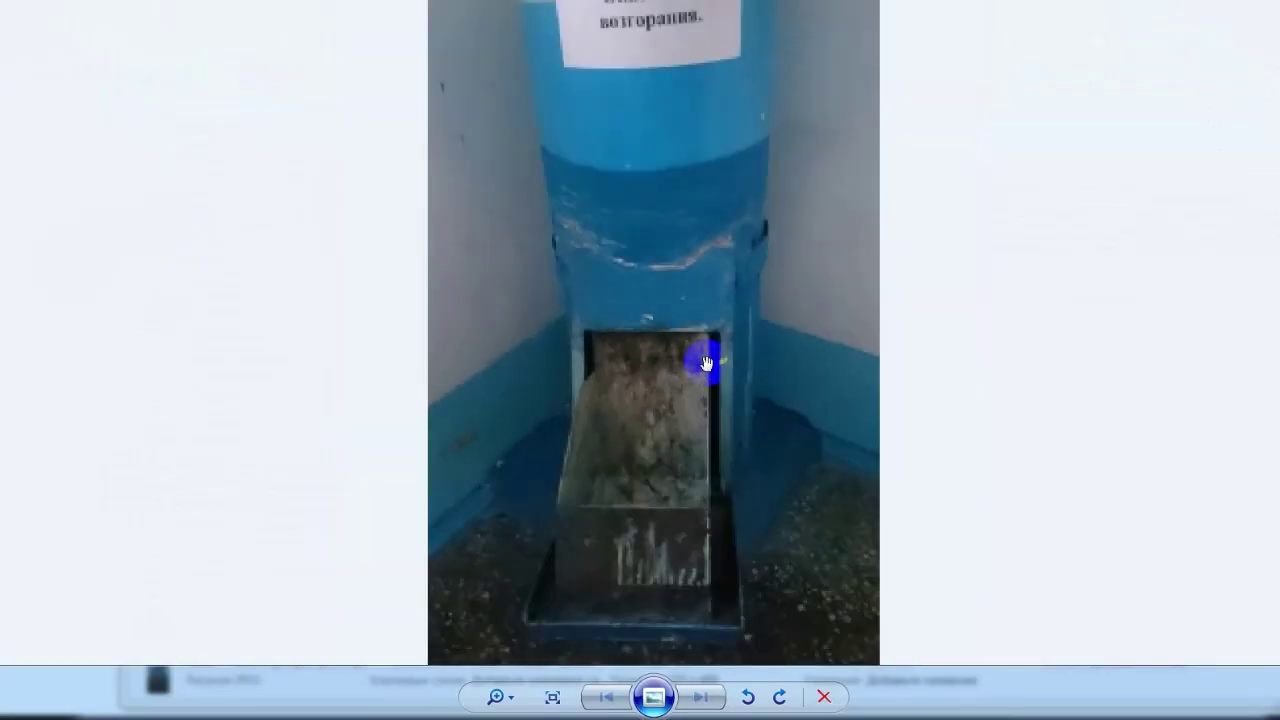
{"action": "scroll", "coordinate": [706, 363], "scroll_direction": "down", "scroll_amount": 2}
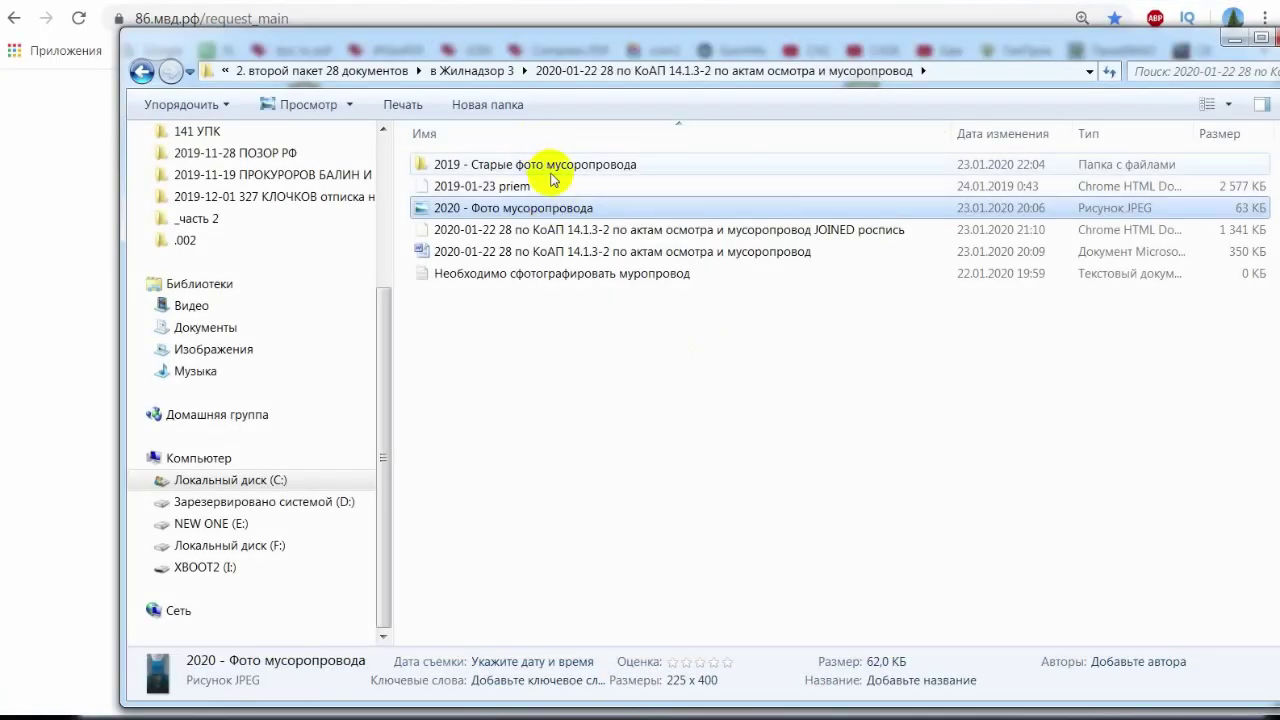
- Open 2019 - Старые фото мусоропровода, step through its chute photos, and close the viewer
{"action": "double_click", "coordinate": [549, 166]}
{"action": "double_click", "coordinate": [460, 215]}
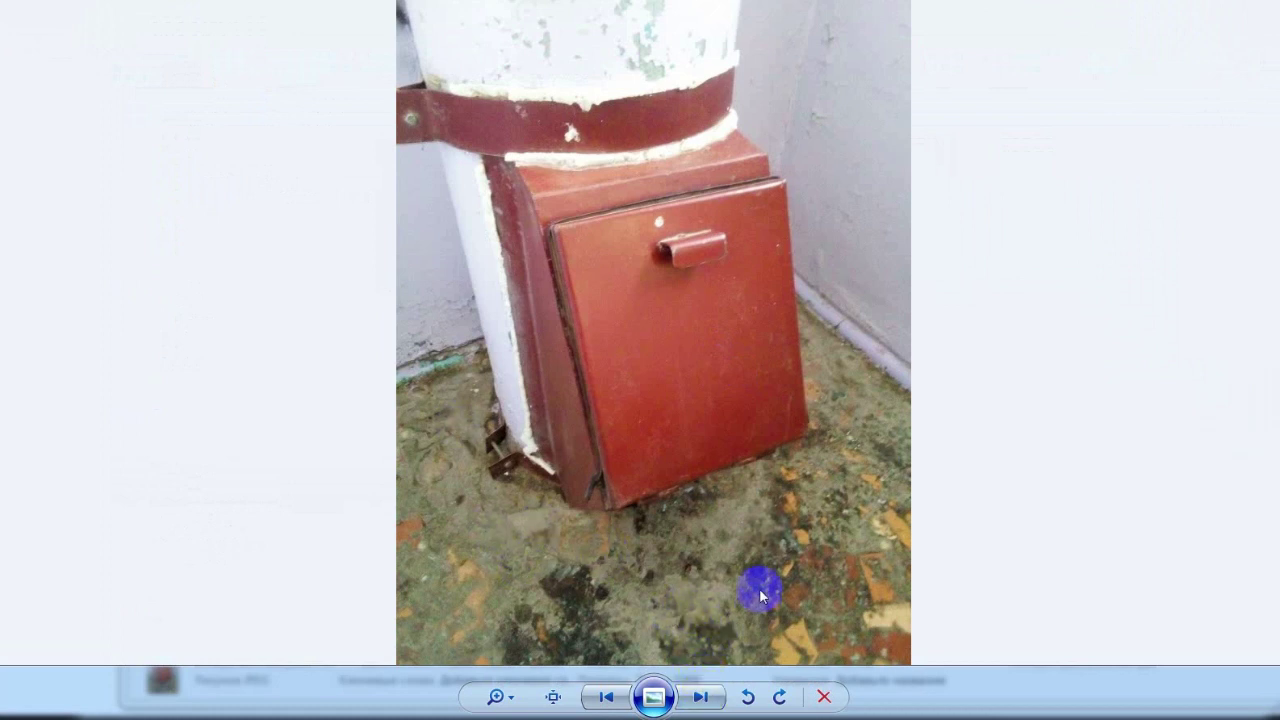
{"action": "left_click", "coordinate": [703, 698]}
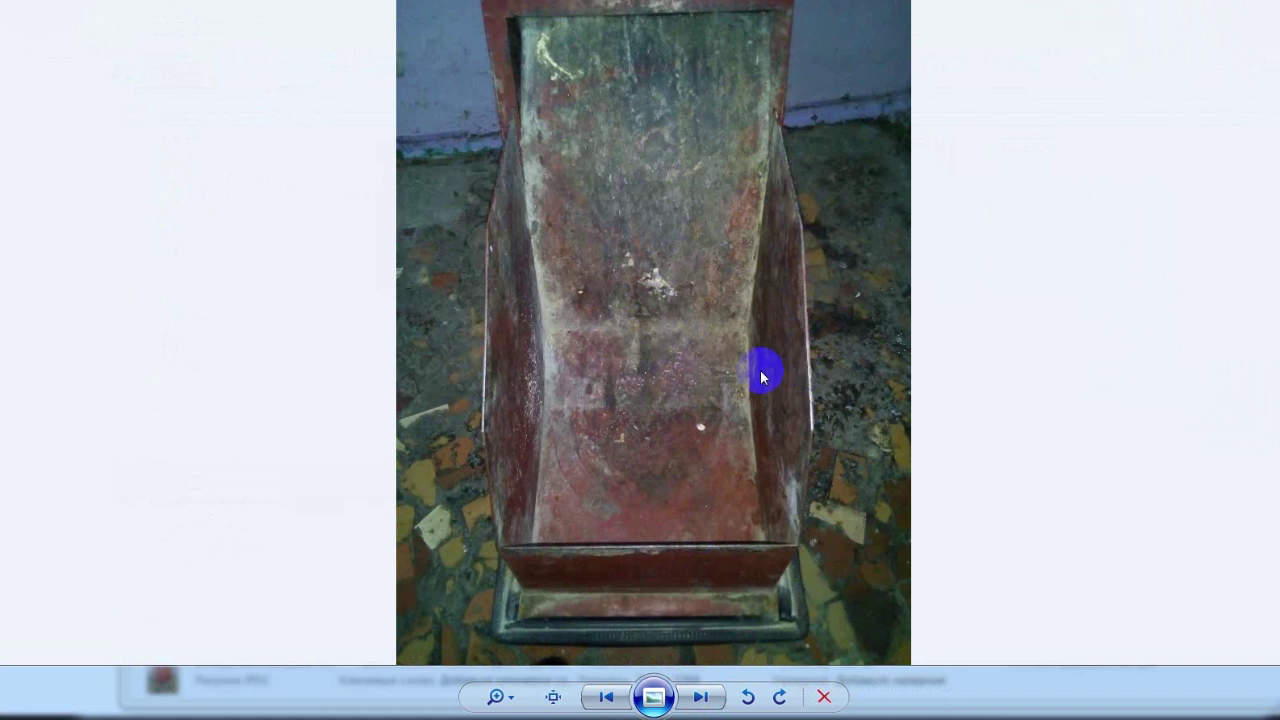
{"action": "left_click", "coordinate": [701, 697]}
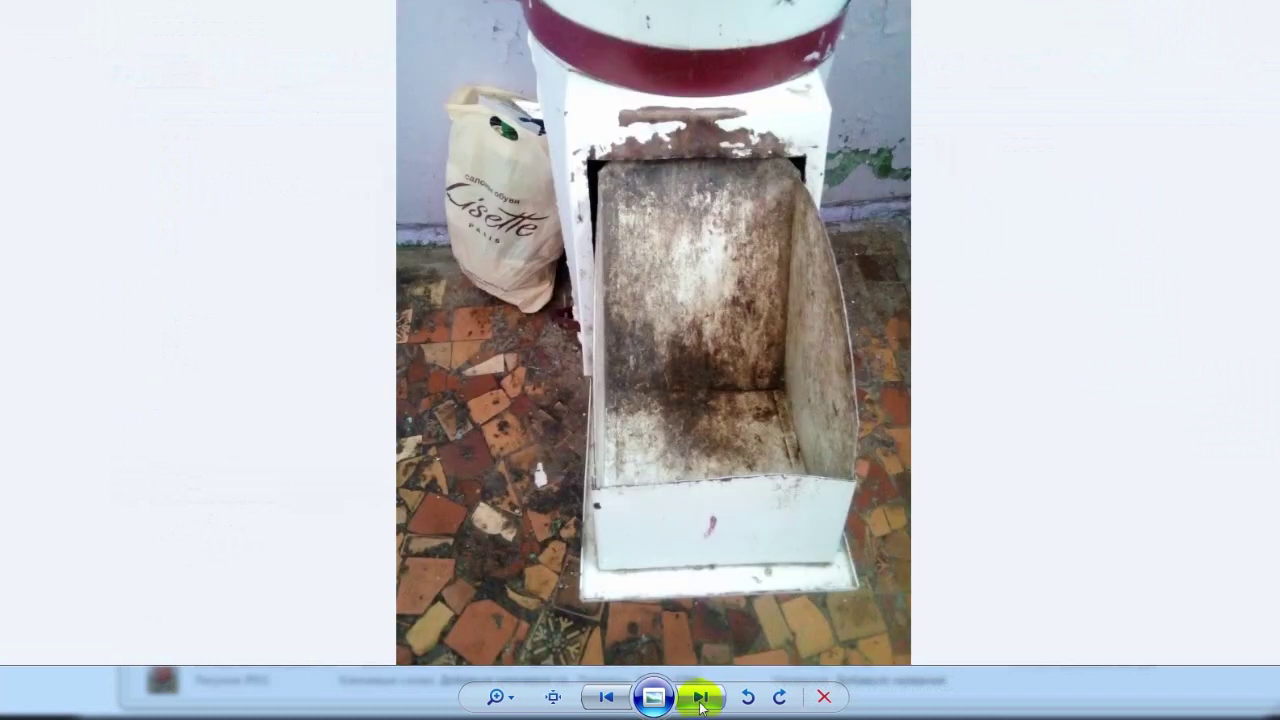
{"action": "left_click", "coordinate": [702, 697]}
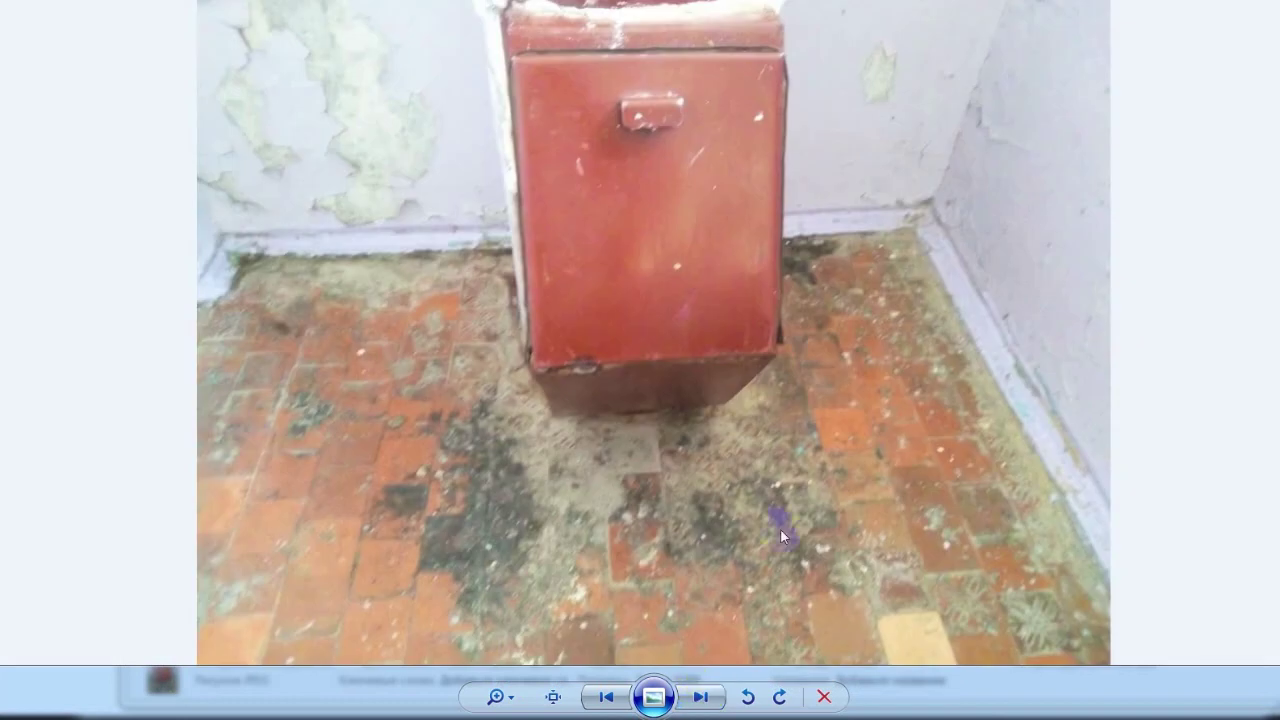
{"action": "left_click", "coordinate": [708, 692]}
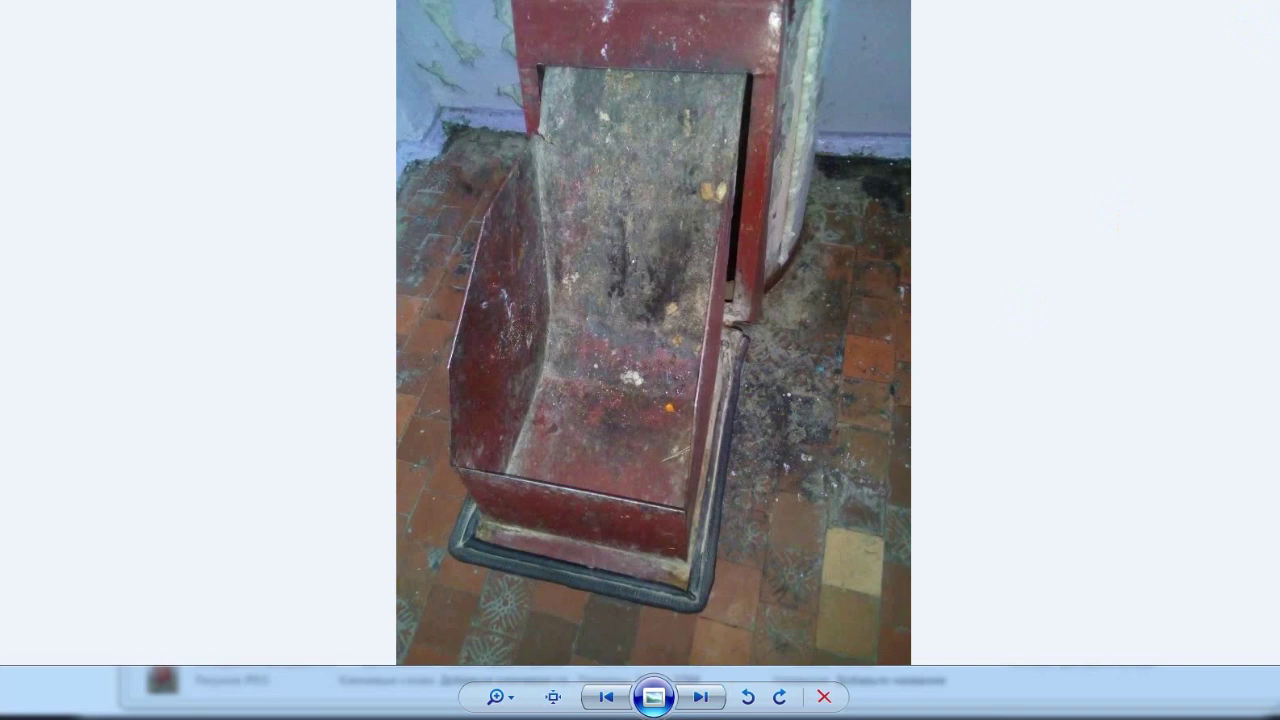
{"action": "key", "text": "alt+F4"}
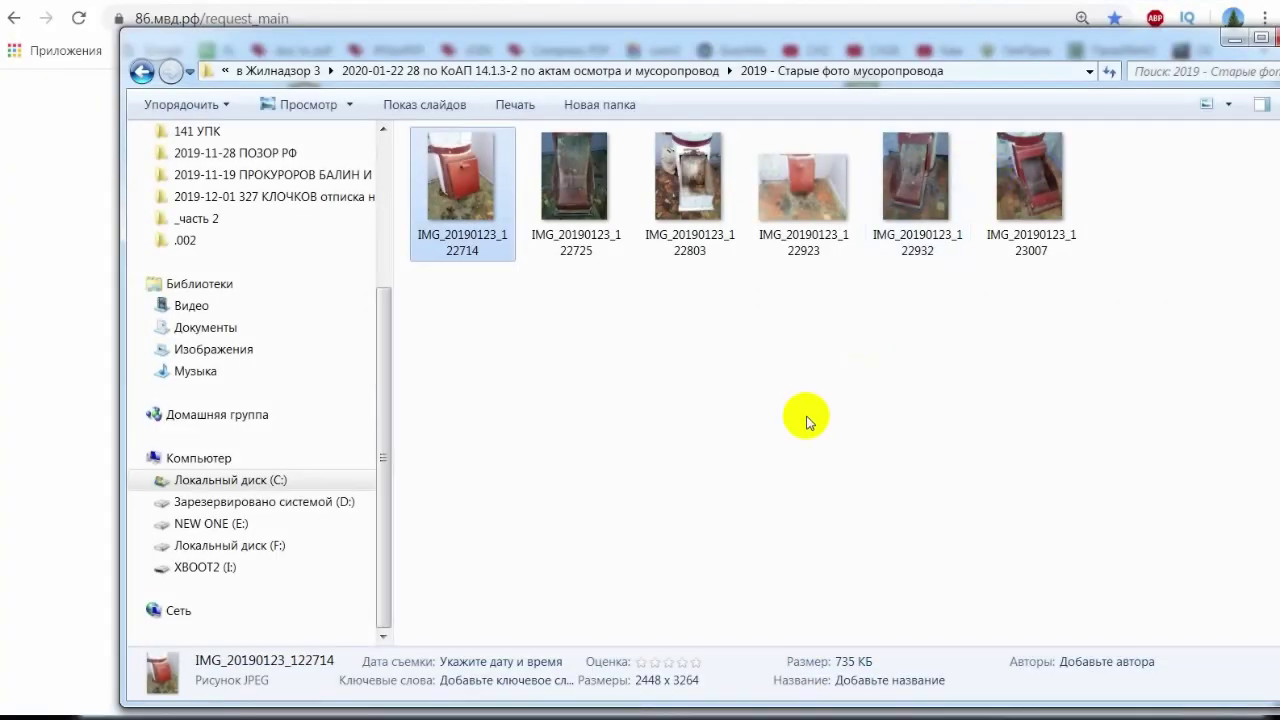
- Go up to в Жилнадзор 3 and open the !!!ВАЖНО!!! text file
{"action": "key", "text": "BackSpace"}
{"action": "key", "text": "BackSpace"}
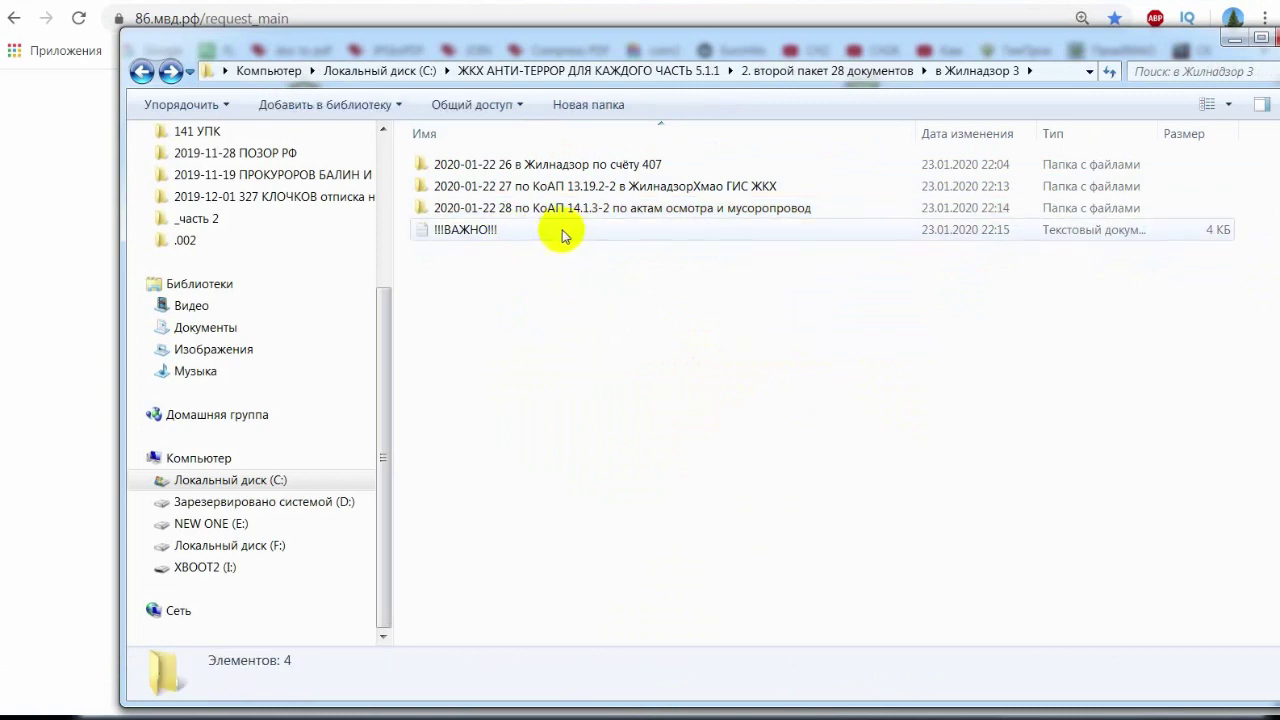
{"action": "double_click", "coordinate": [556, 230]}
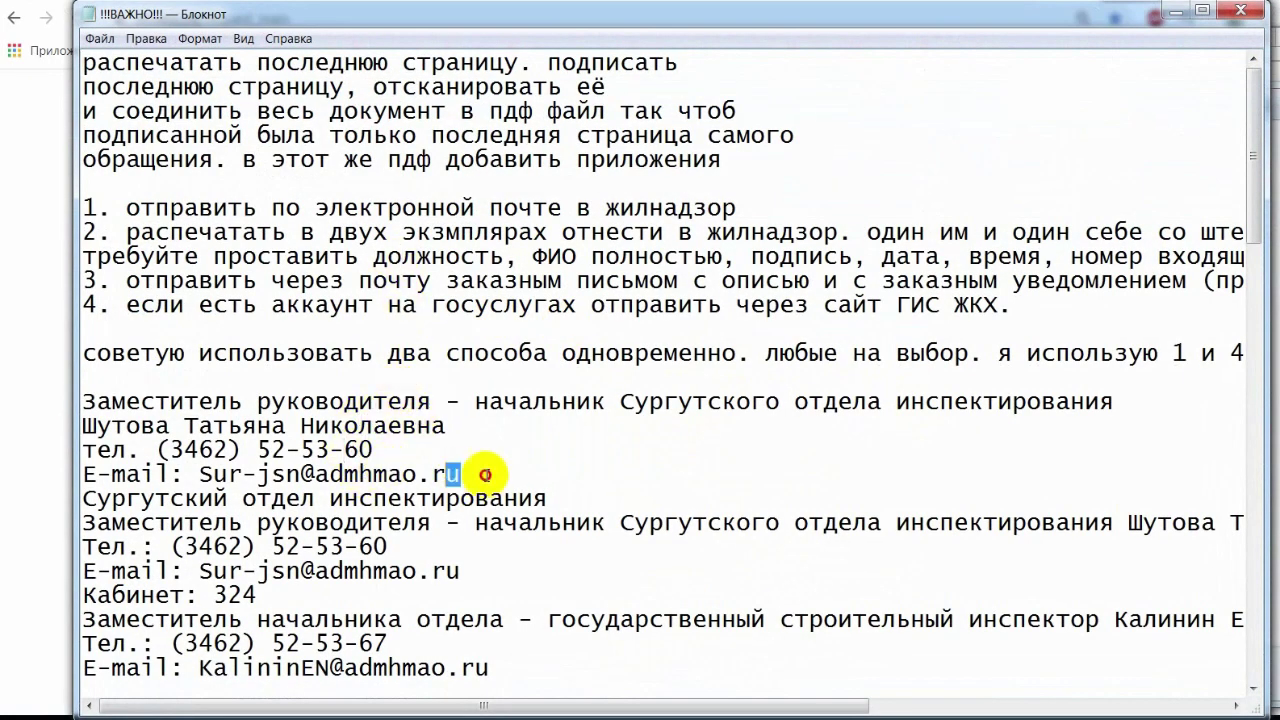
- Select the Surgut inspection department's e-mail, close the notes, and widen Explorer's Name column
{"action": "left_click_drag", "start_coordinate": [491, 480], "coordinate": [213, 476]}
{"action": "scroll", "coordinate": [418, 480], "scroll_direction": "down", "scroll_amount": 20}
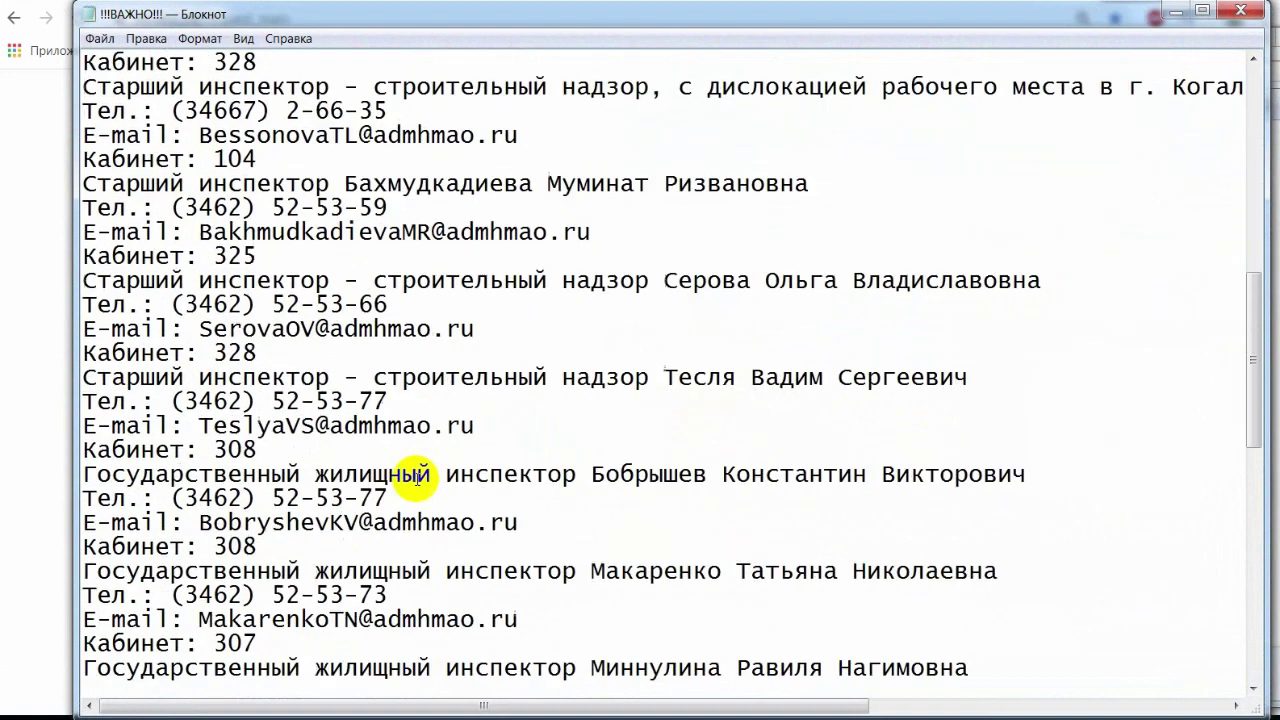
{"action": "scroll", "coordinate": [418, 480], "scroll_direction": "down", "scroll_amount": 1}
{"action": "scroll", "coordinate": [418, 480], "scroll_direction": "up", "scroll_amount": 20}
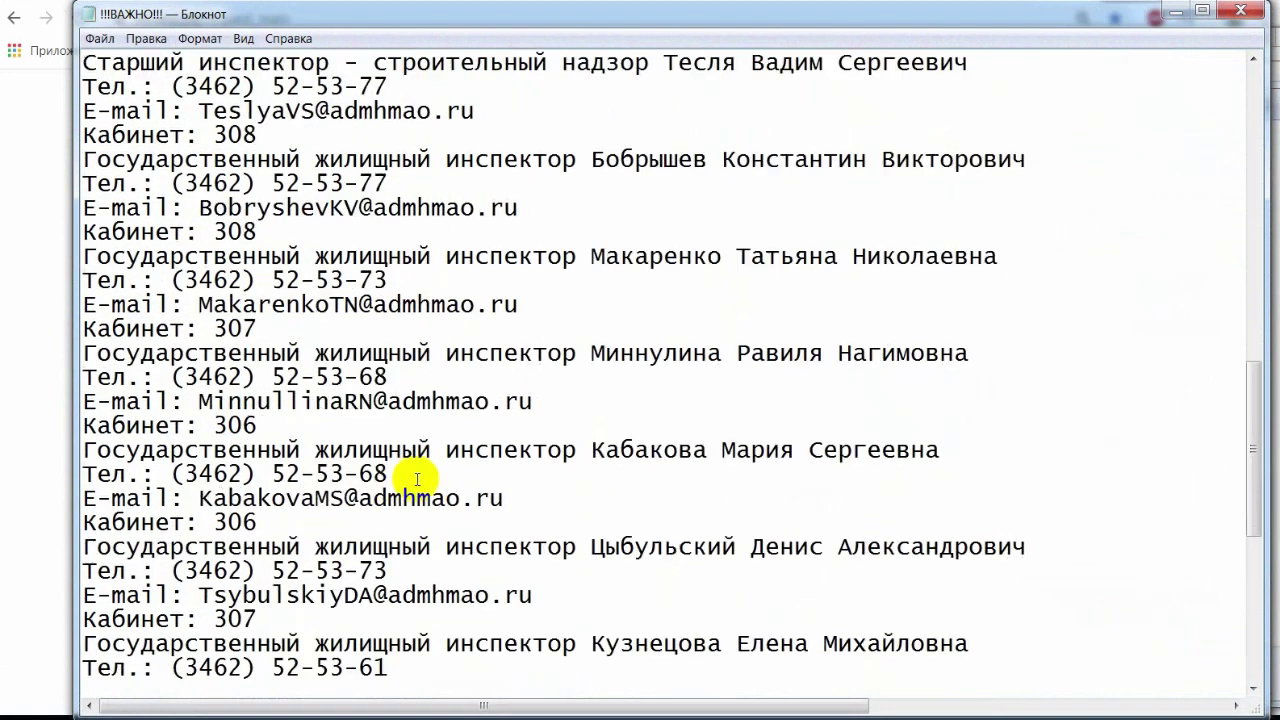
{"action": "left_click", "coordinate": [1243, 11]}
{"action": "left_click_drag", "start_coordinate": [628, 133], "coordinate": [943, 129]}
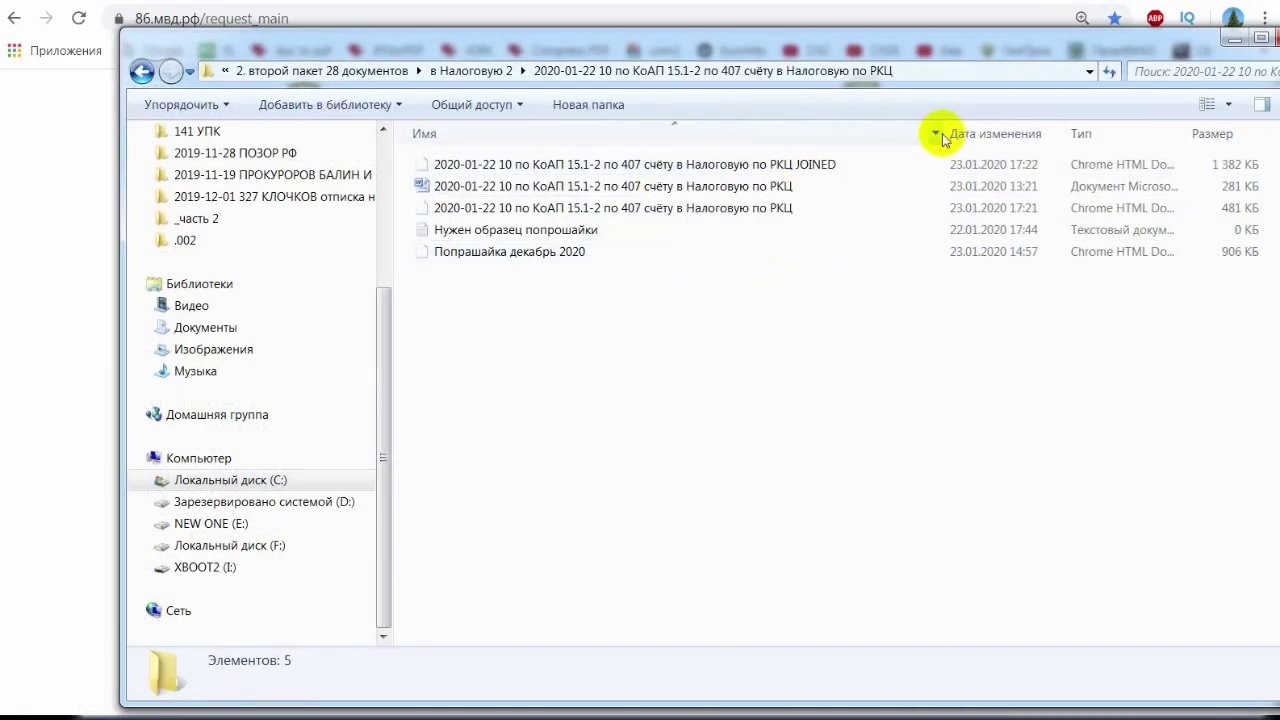
- Open the Попрашайка декабрь 2020 bill PDF and glance through it
{"action": "double_click", "coordinate": [700, 251]}
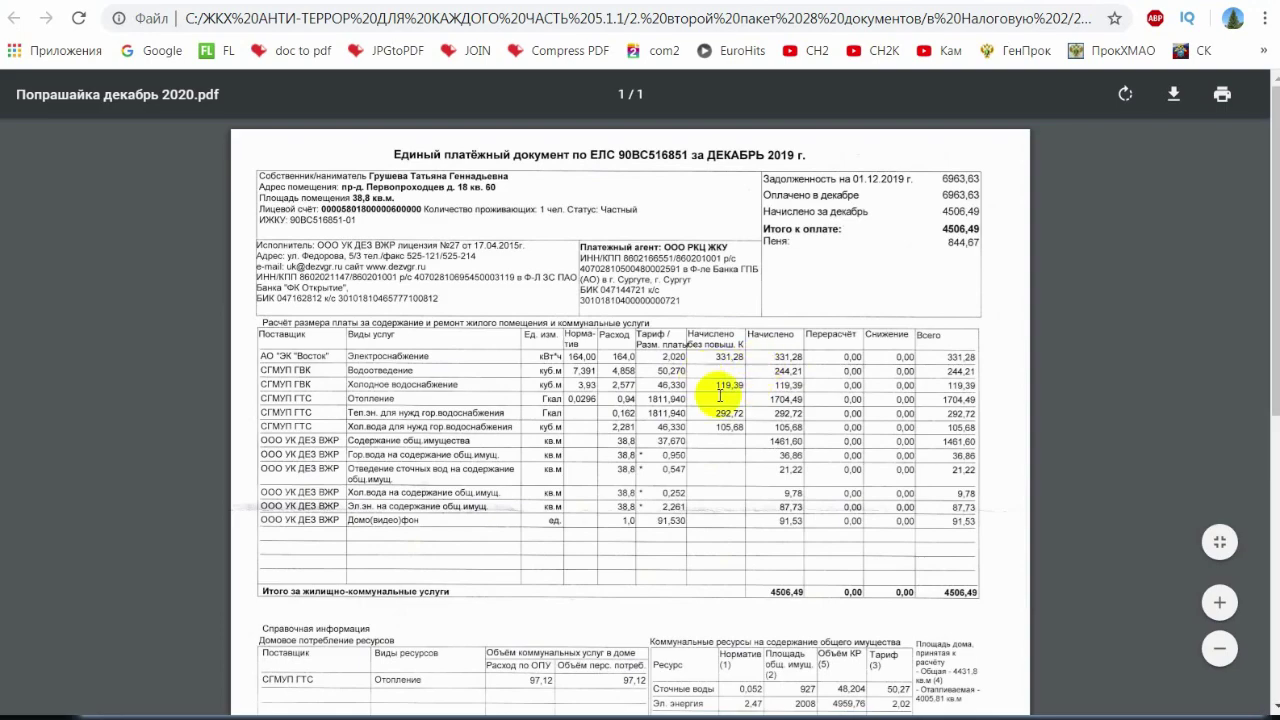
{"action": "scroll", "coordinate": [751, 400], "scroll_direction": "down", "scroll_amount": 5}
{"action": "scroll", "coordinate": [838, 428], "scroll_direction": "up", "scroll_amount": 5}
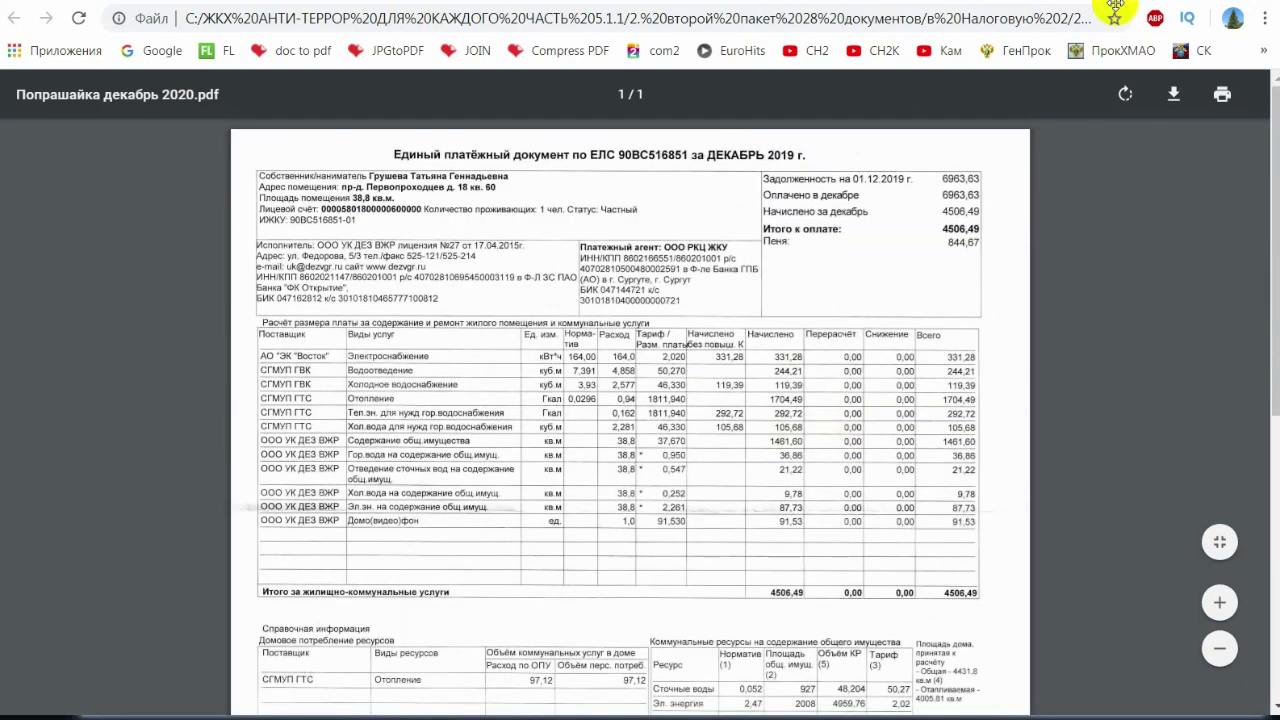
{"action": "left_click", "coordinate": [860, 2]}
{"action": "scroll", "coordinate": [750, 390], "scroll_direction": "down", "scroll_amount": 20}
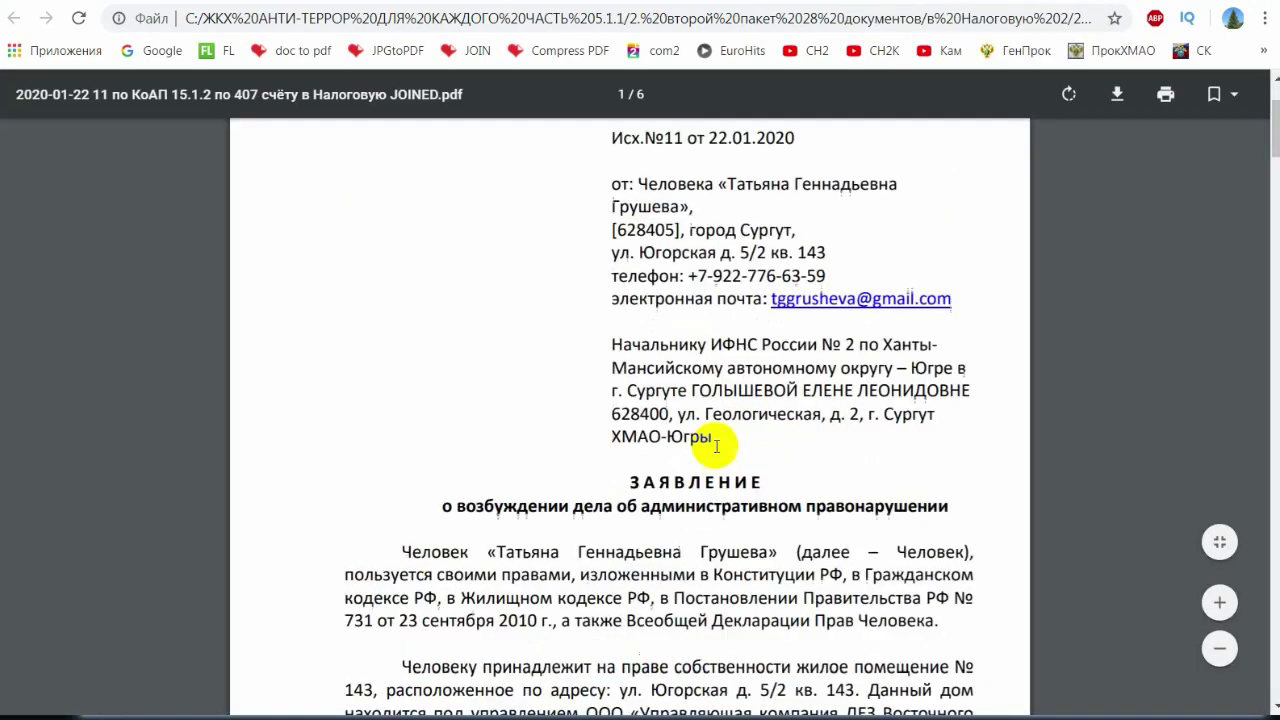
{"action": "scroll", "coordinate": [732, 453], "scroll_direction": "down", "scroll_amount": 20}
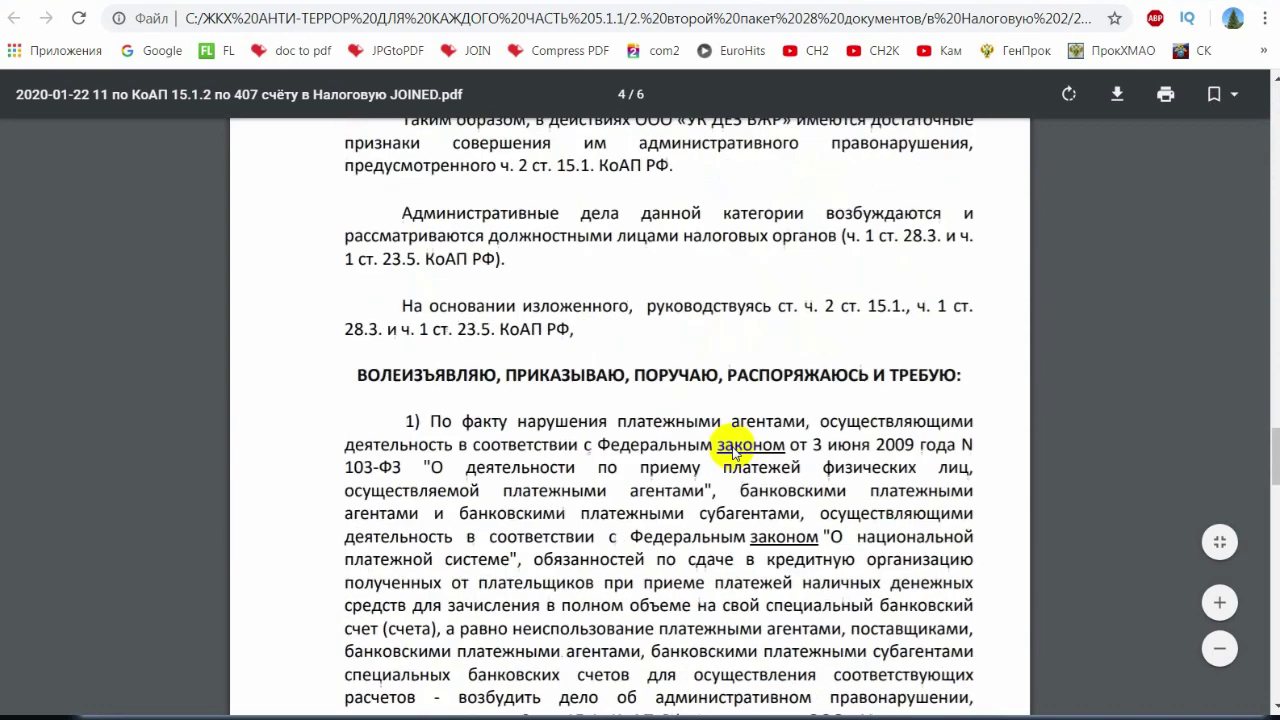
{"action": "scroll", "coordinate": [733, 452], "scroll_direction": "down", "scroll_amount": 5}
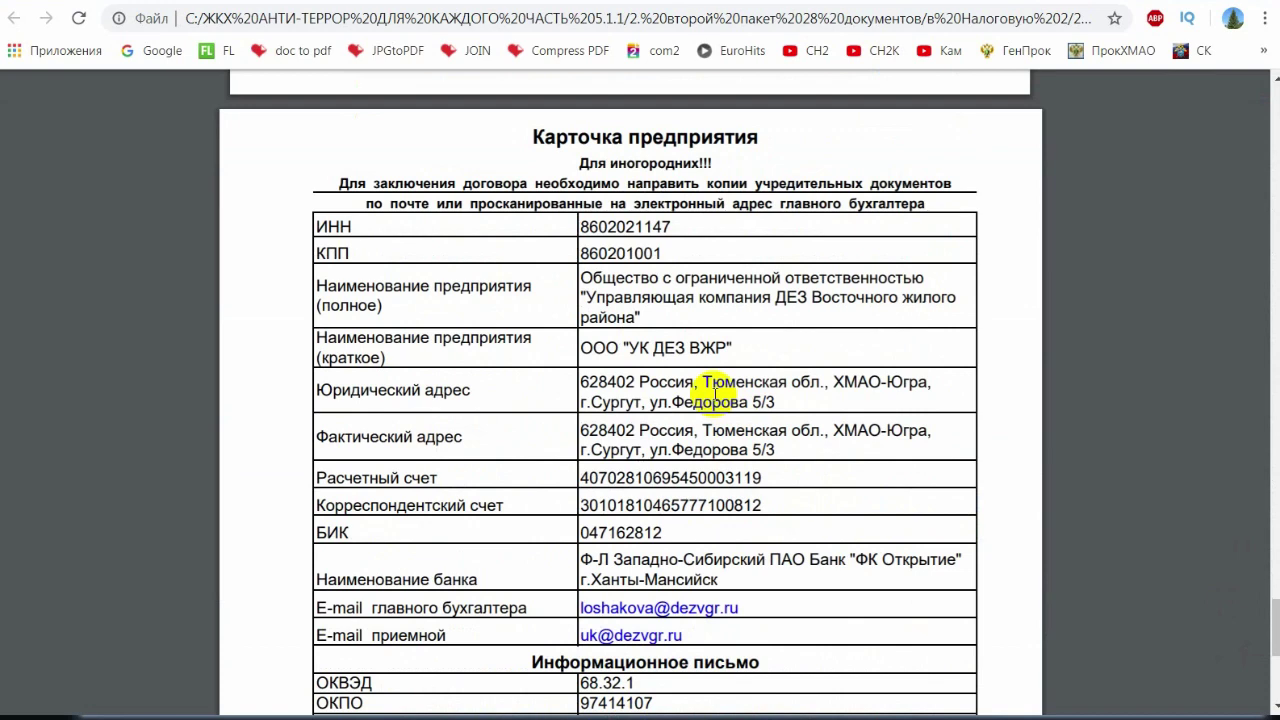
{"action": "scroll", "coordinate": [713, 395], "scroll_direction": "down", "scroll_amount": 5}
{"action": "scroll", "coordinate": [713, 430], "scroll_direction": "up", "scroll_amount": 9}
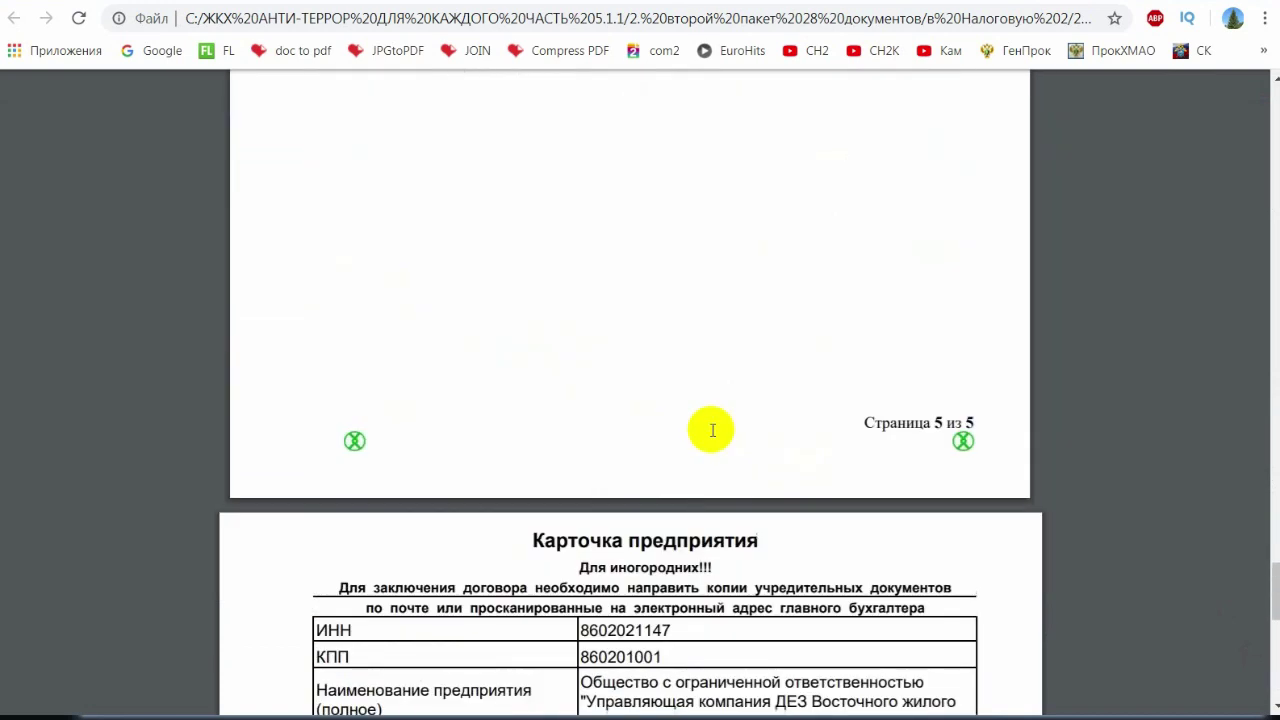
{"action": "scroll", "coordinate": [713, 430], "scroll_direction": "up", "scroll_amount": 20}
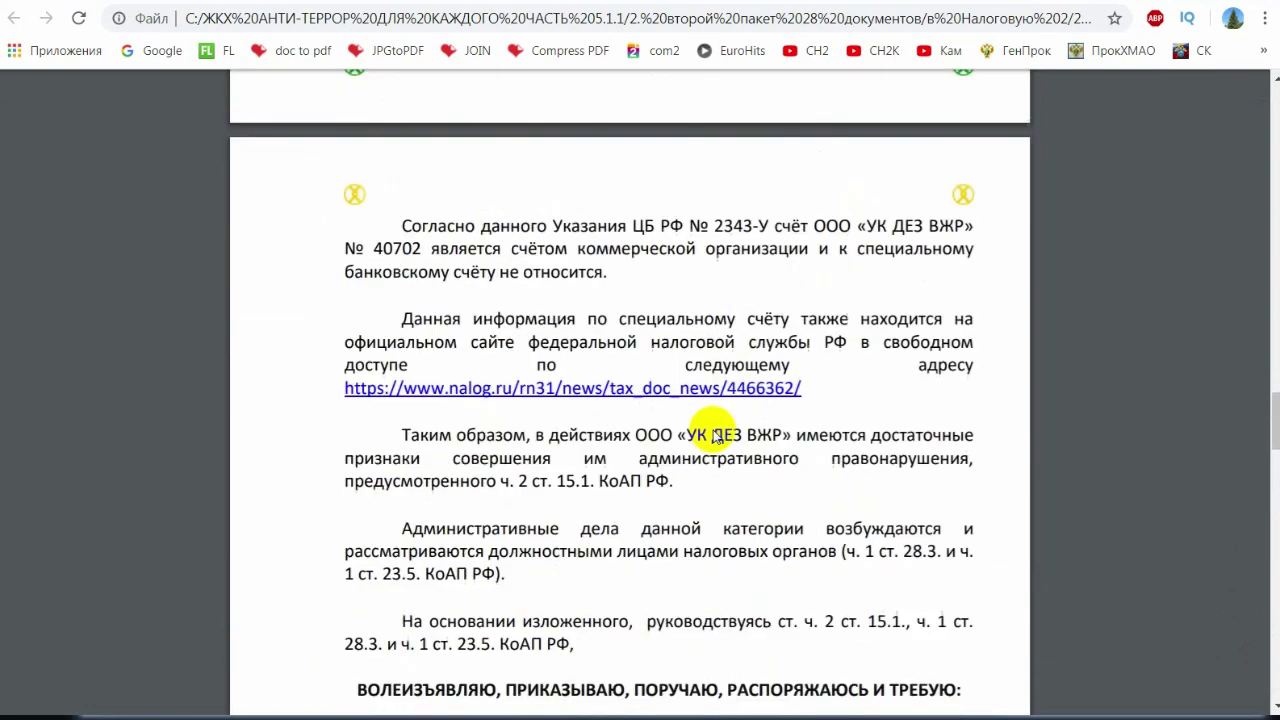
{"action": "scroll", "coordinate": [623, 397], "scroll_direction": "up", "scroll_amount": 6}
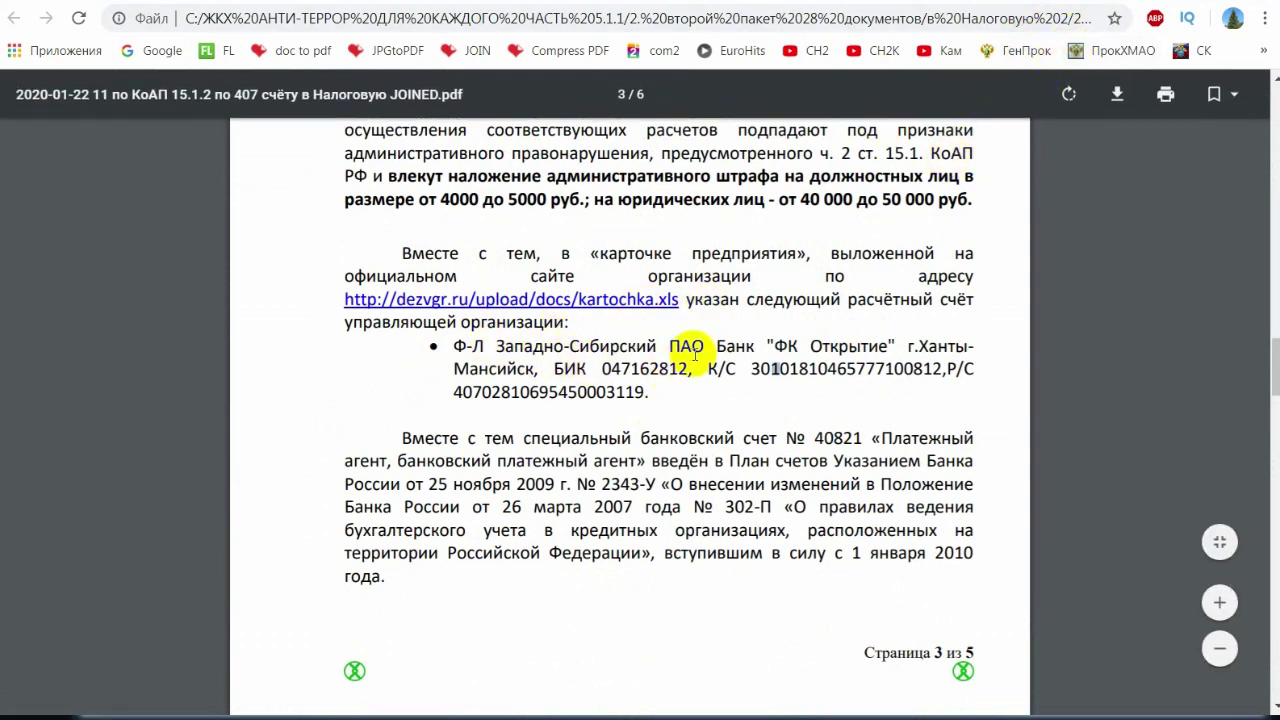
{"action": "scroll", "coordinate": [765, 380], "scroll_direction": "down", "scroll_amount": 15}
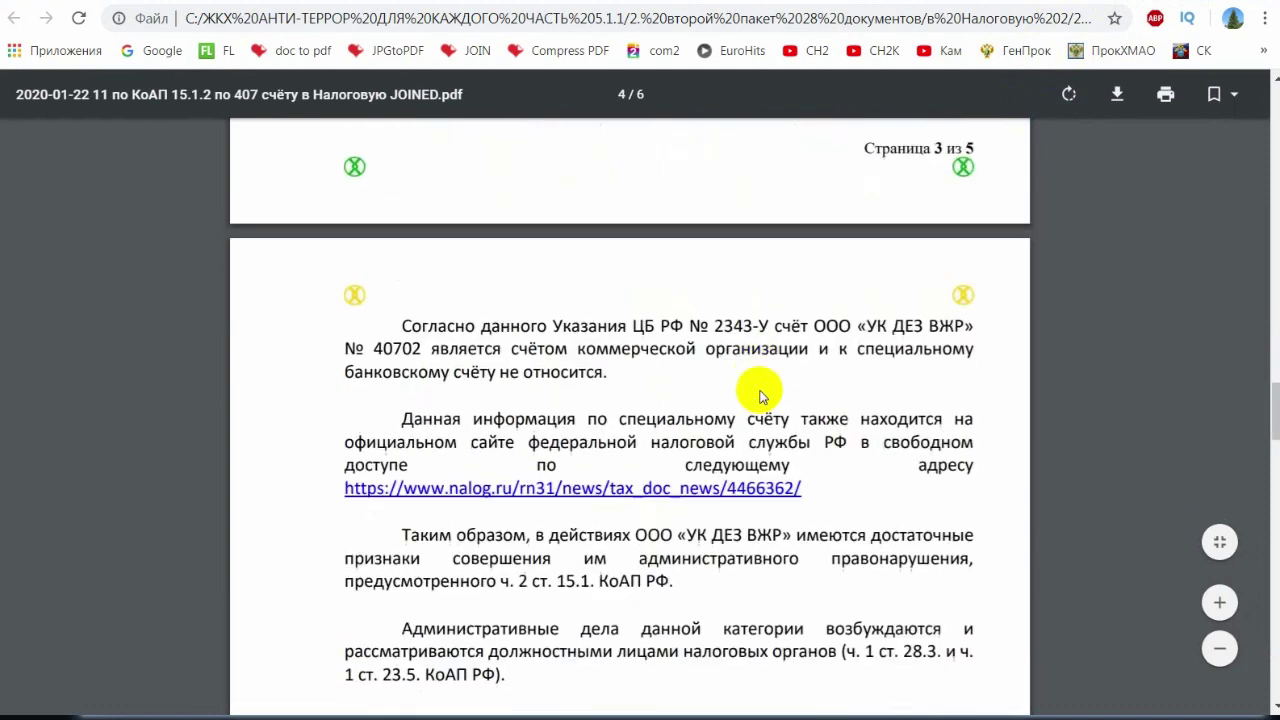
{"action": "scroll", "coordinate": [766, 399], "scroll_direction": "down", "scroll_amount": 10}
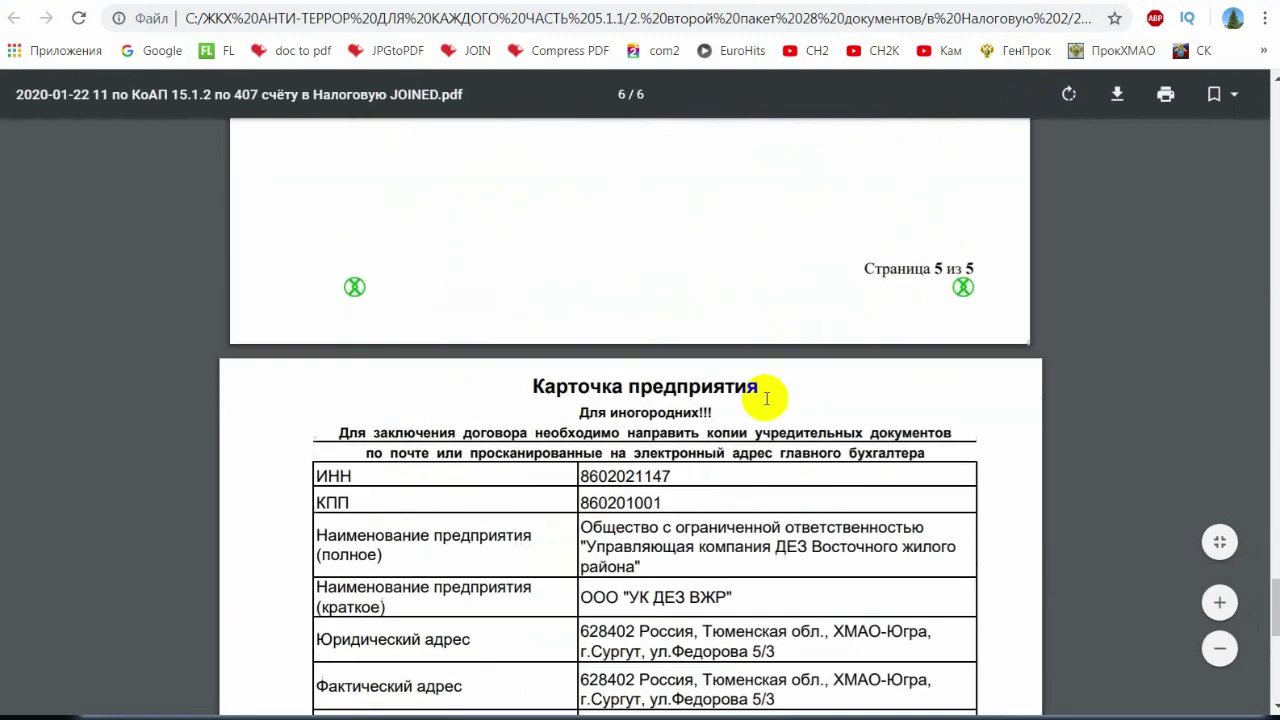
{"action": "scroll", "coordinate": [766, 380], "scroll_direction": "up", "scroll_amount": 1}
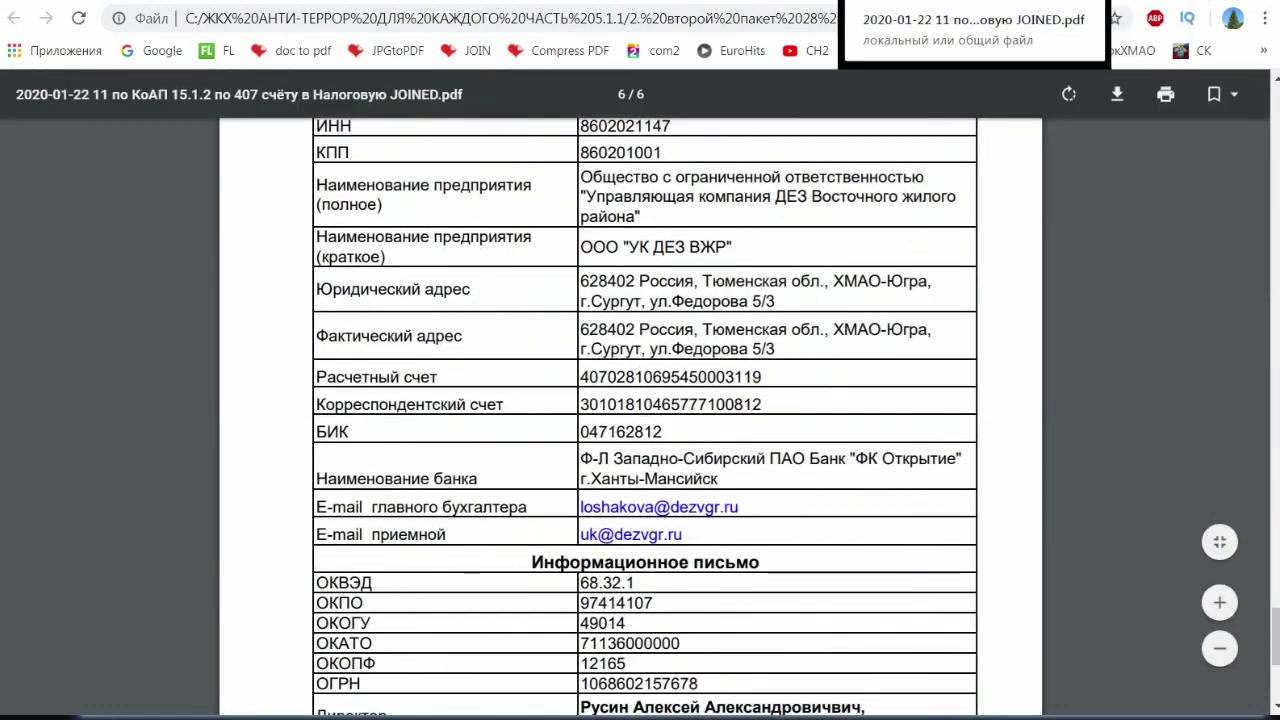
{"action": "left_click", "coordinate": [975, 3]}
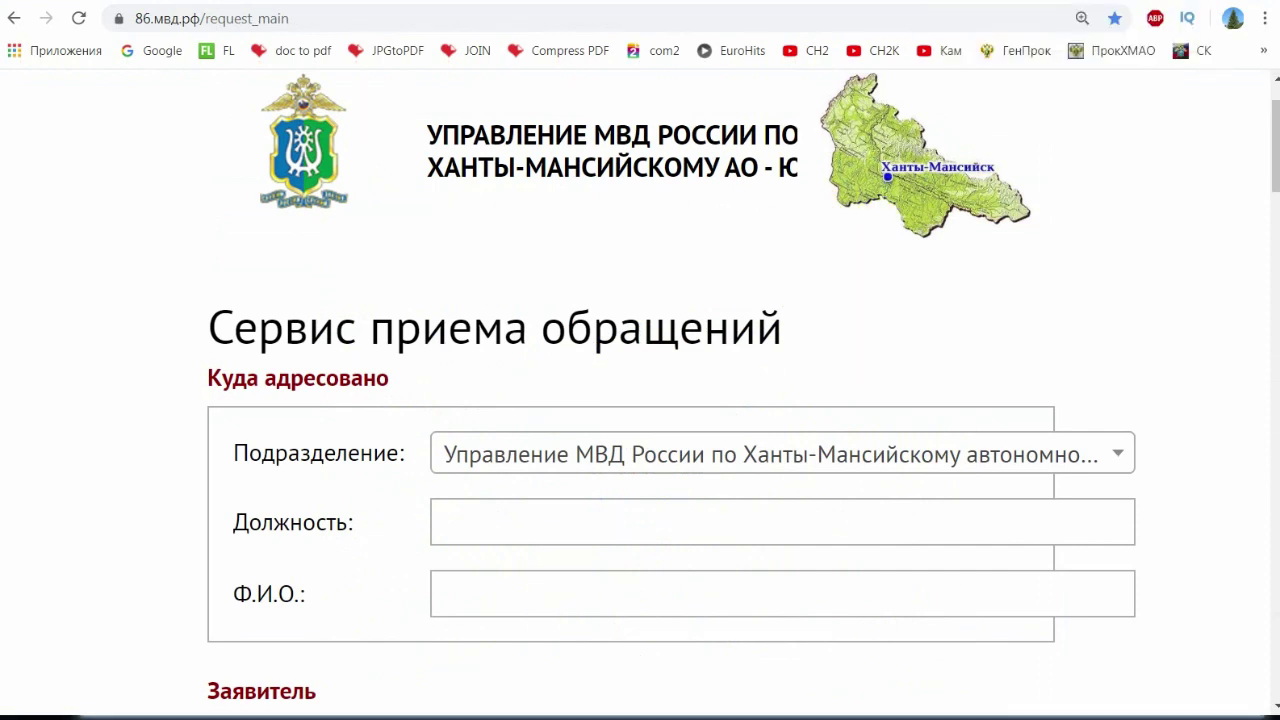
- Open the в Прокуратуры 6 folder and its first complaint folder, widening the Имя column
{"action": "key", "text": "alt+Tab"}
{"action": "key", "text": "BackSpace"}
{"action": "key", "text": "BackSpace"}
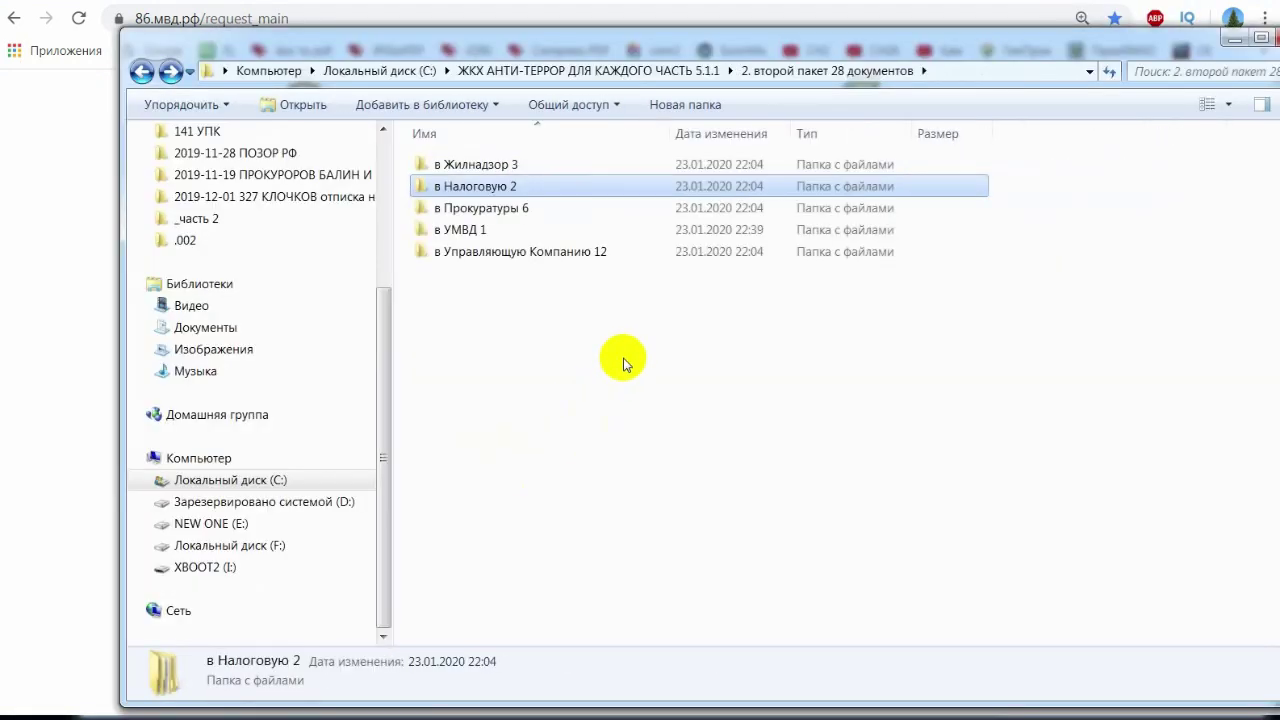
{"action": "double_click", "coordinate": [534, 209]}
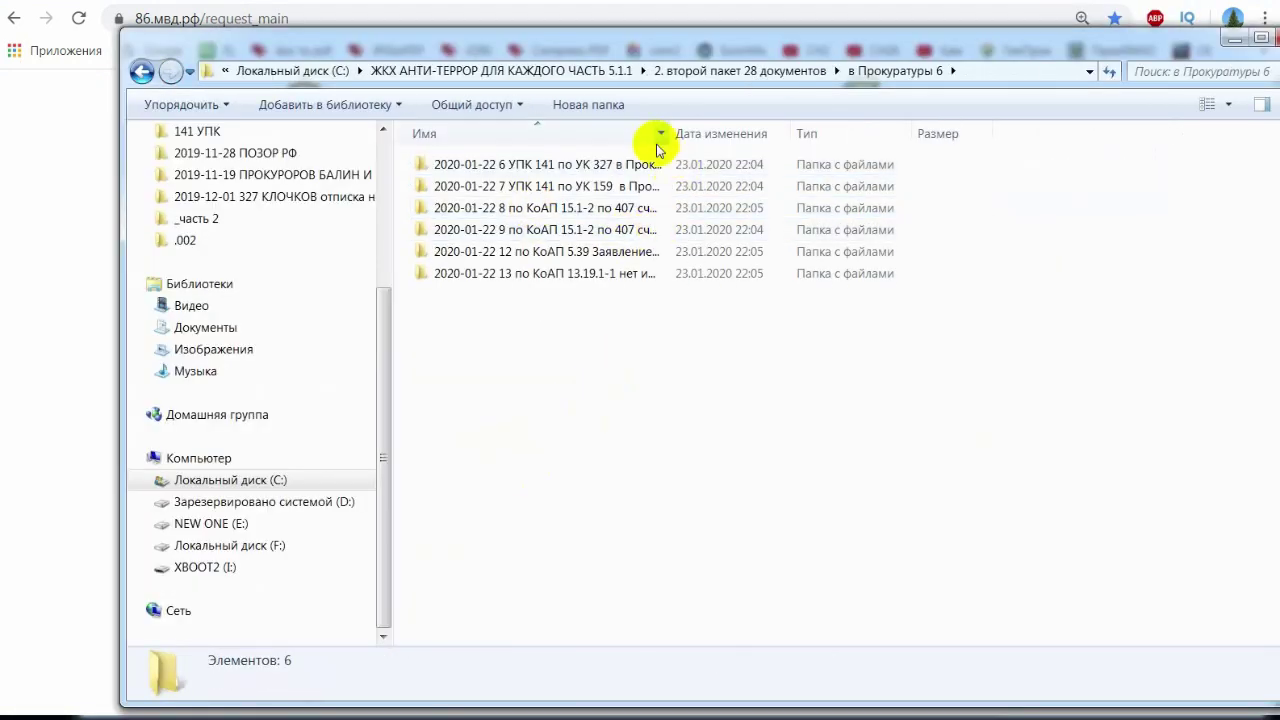
{"action": "left_click_drag", "start_coordinate": [668, 133], "coordinate": [908, 132]}
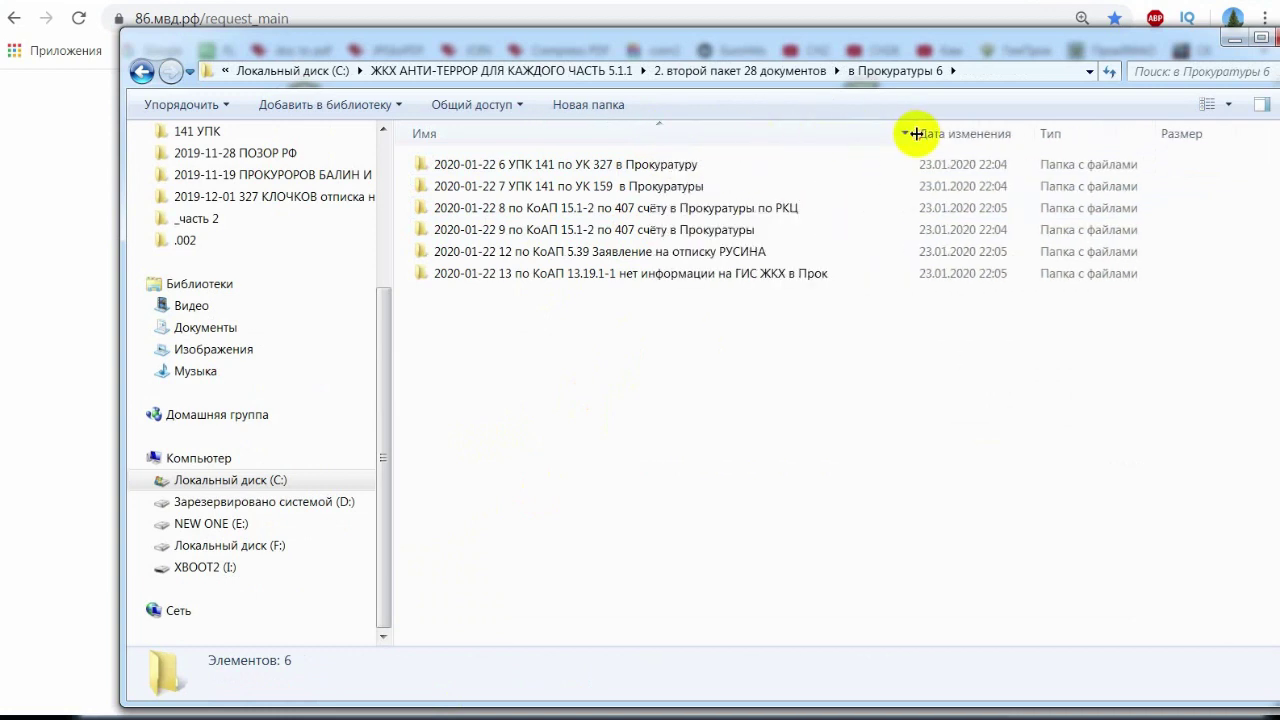
{"action": "double_click", "coordinate": [640, 166]}
{"action": "left_click_drag", "start_coordinate": [677, 145], "coordinate": [832, 138]}
- Inspect the ГенПрок, СурПрок and ХмаоПрок JOINED complaints and the related files
{"action": "left_click", "coordinate": [729, 340]}
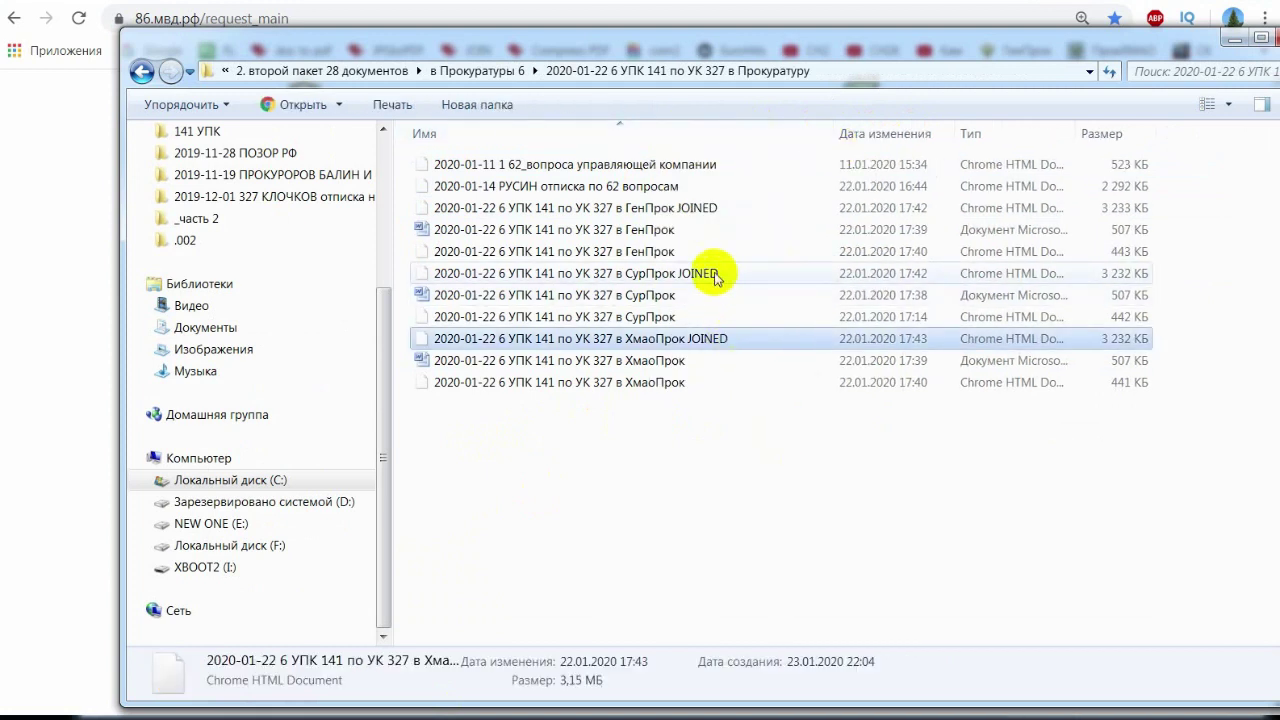
{"action": "left_click", "coordinate": [714, 273]}
{"action": "left_click", "coordinate": [730, 210]}
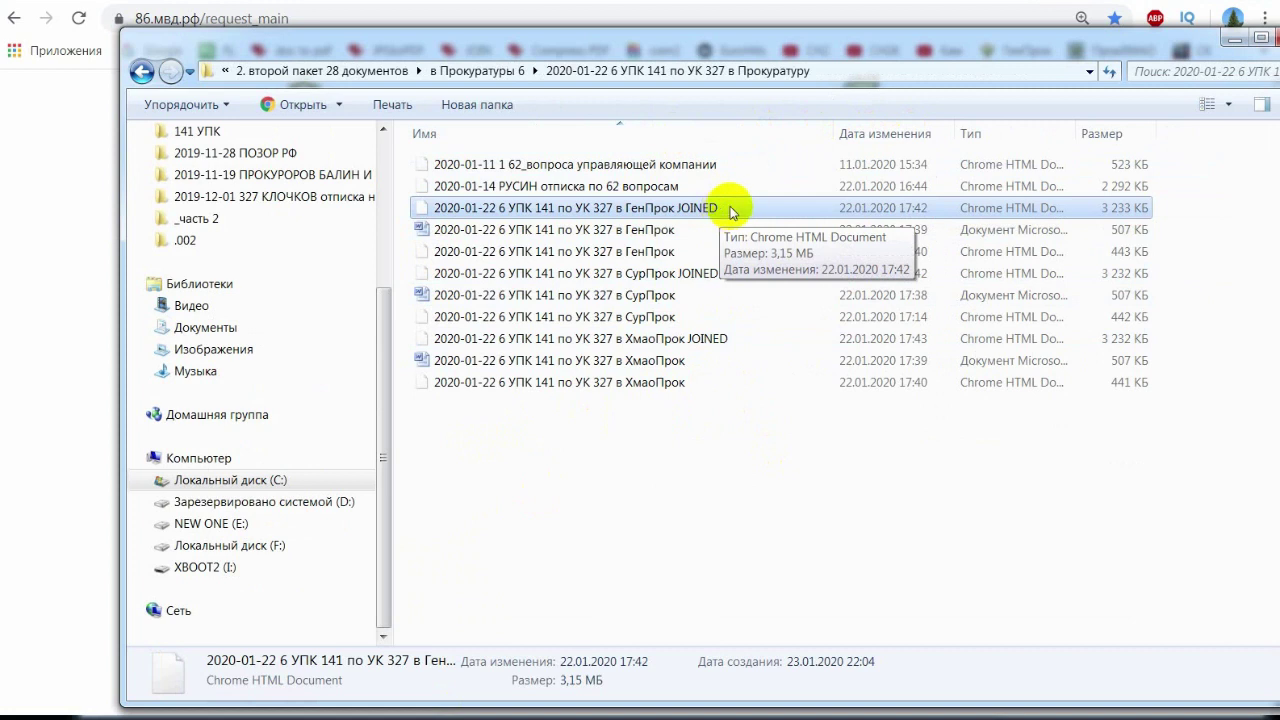
{"action": "left_click", "coordinate": [730, 230]}
{"action": "left_click", "coordinate": [709, 209]}
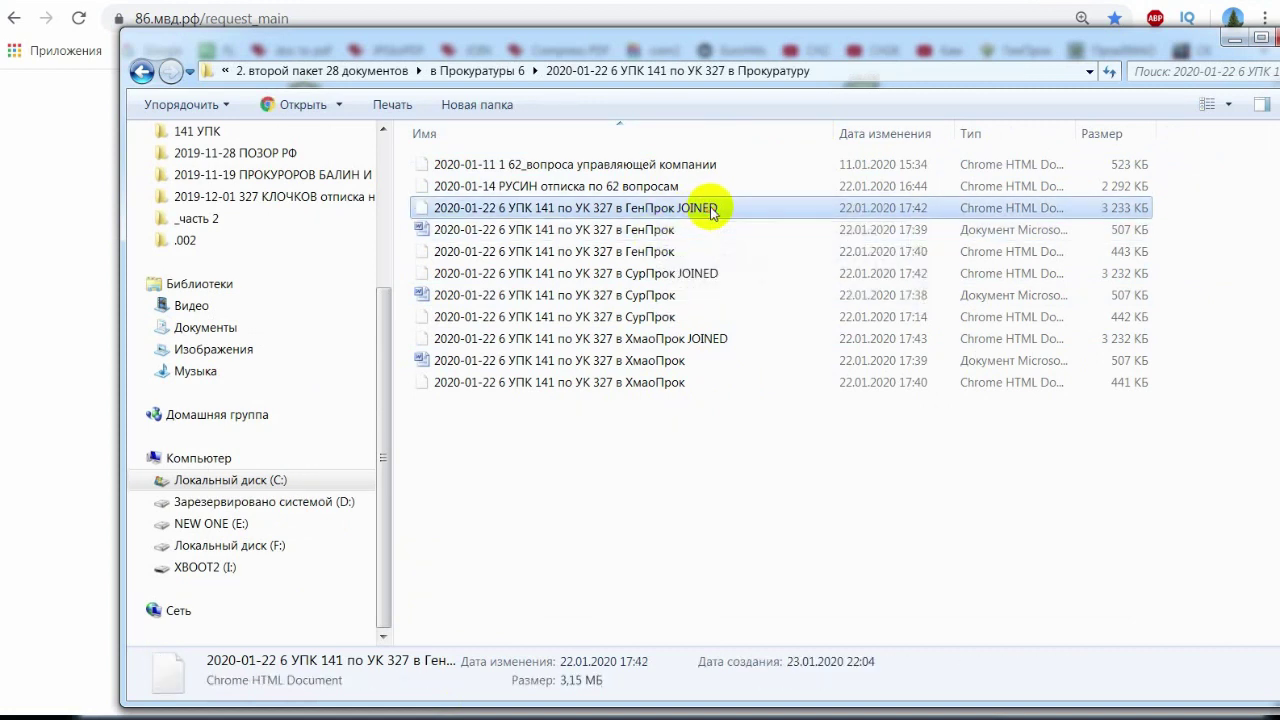
{"action": "left_click", "coordinate": [571, 164]}
{"action": "left_click", "coordinate": [605, 186]}
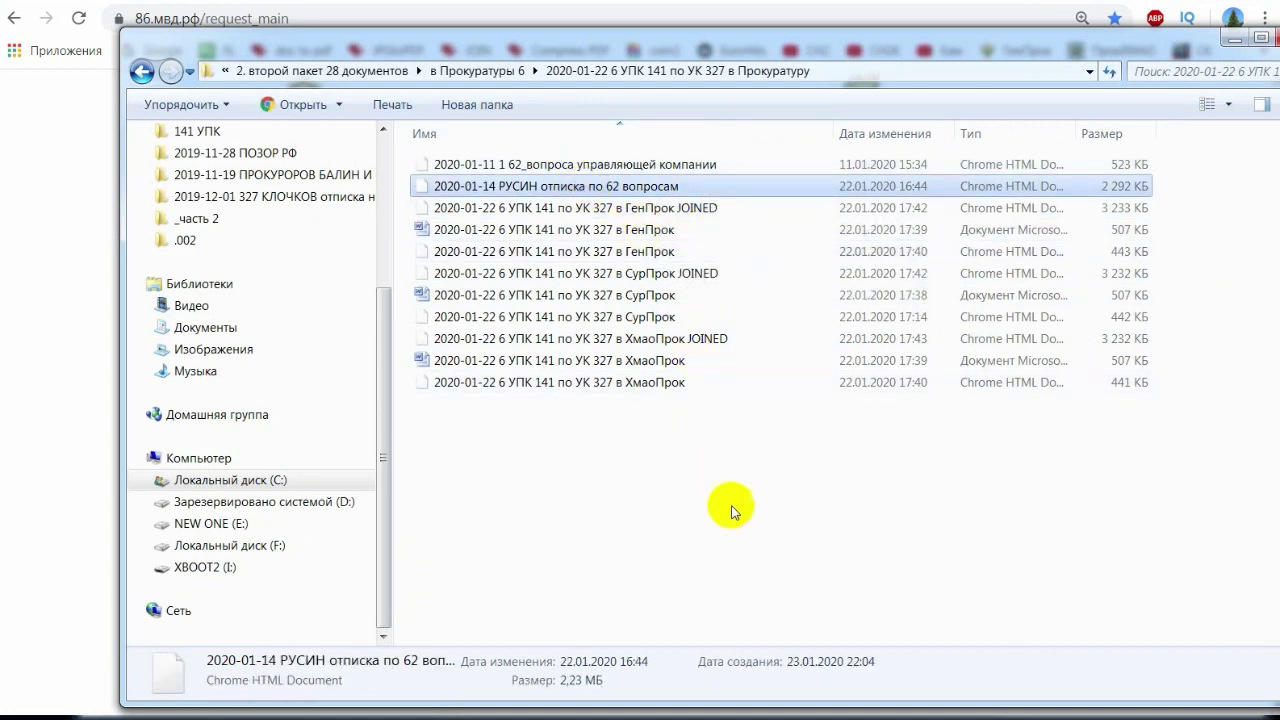
{"action": "left_click", "coordinate": [706, 471]}
- In the parent folder, look over the 2020-01-22 complaint folders 8, 9, 12 and 13
{"action": "key", "text": "BackSpace"}
{"action": "left_click", "coordinate": [625, 208]}
{"action": "left_click", "coordinate": [634, 232]}
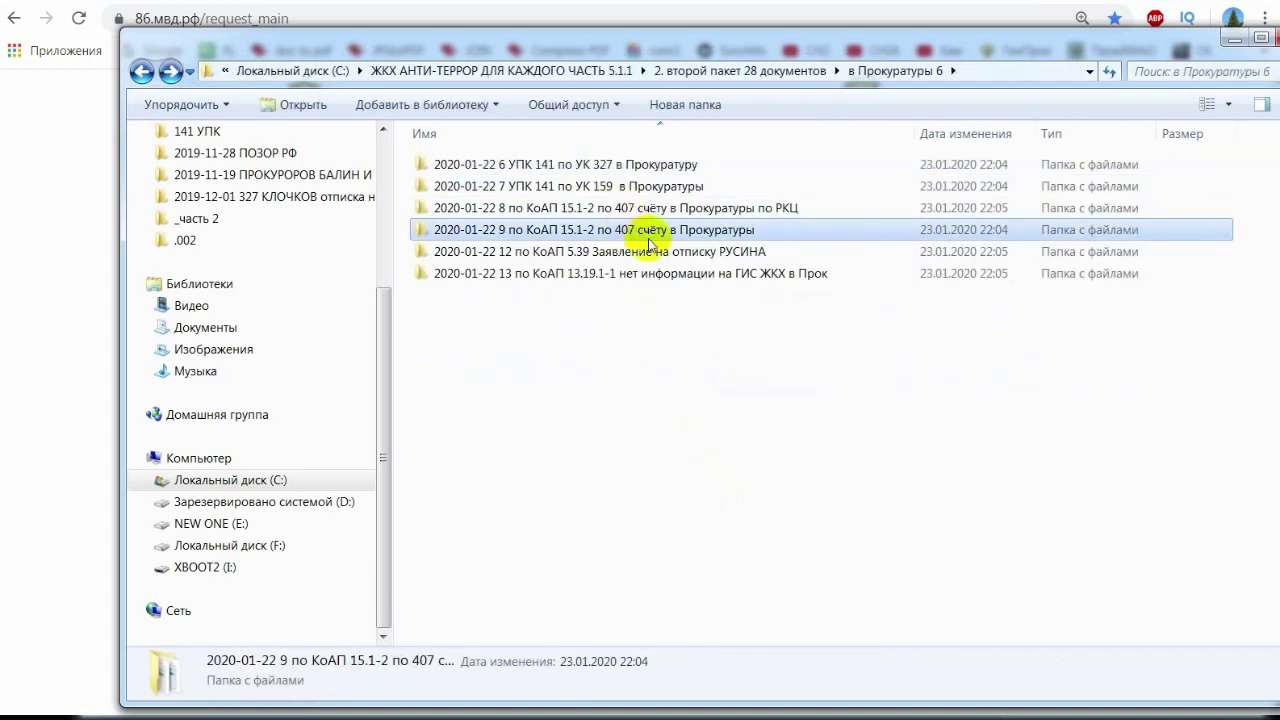
{"action": "left_click", "coordinate": [625, 252]}
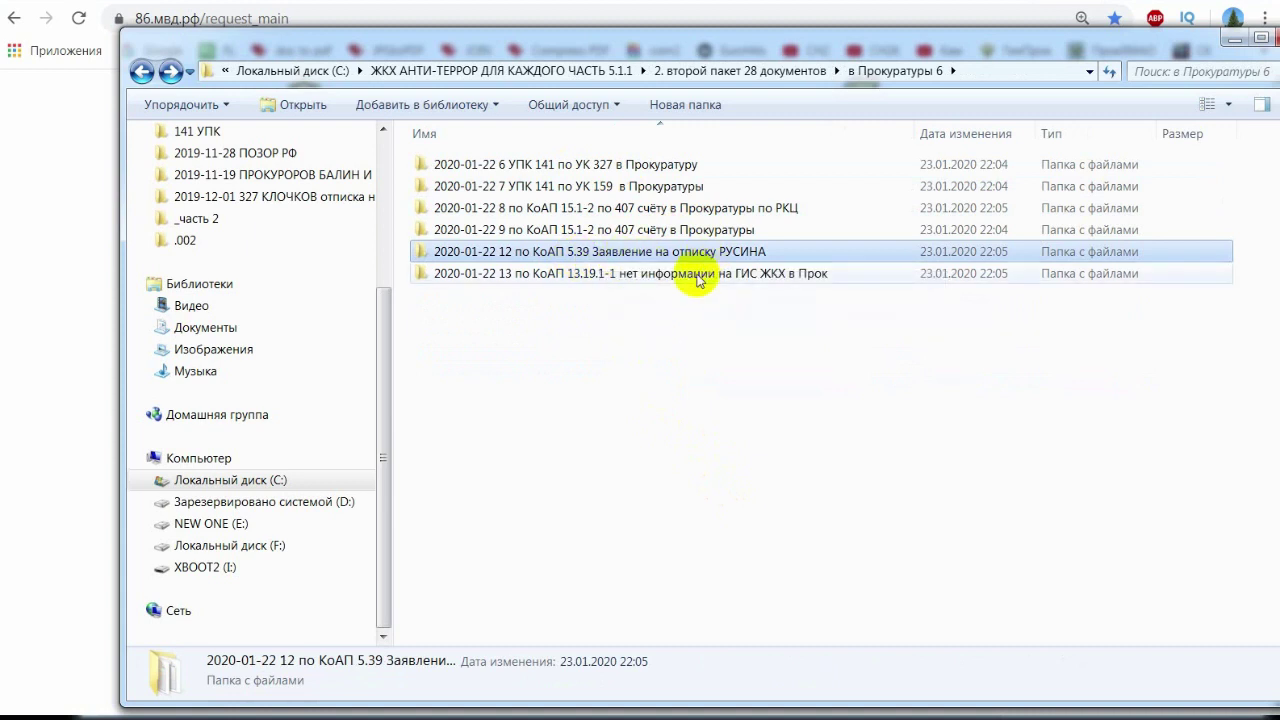
{"action": "left_click", "coordinate": [620, 280]}
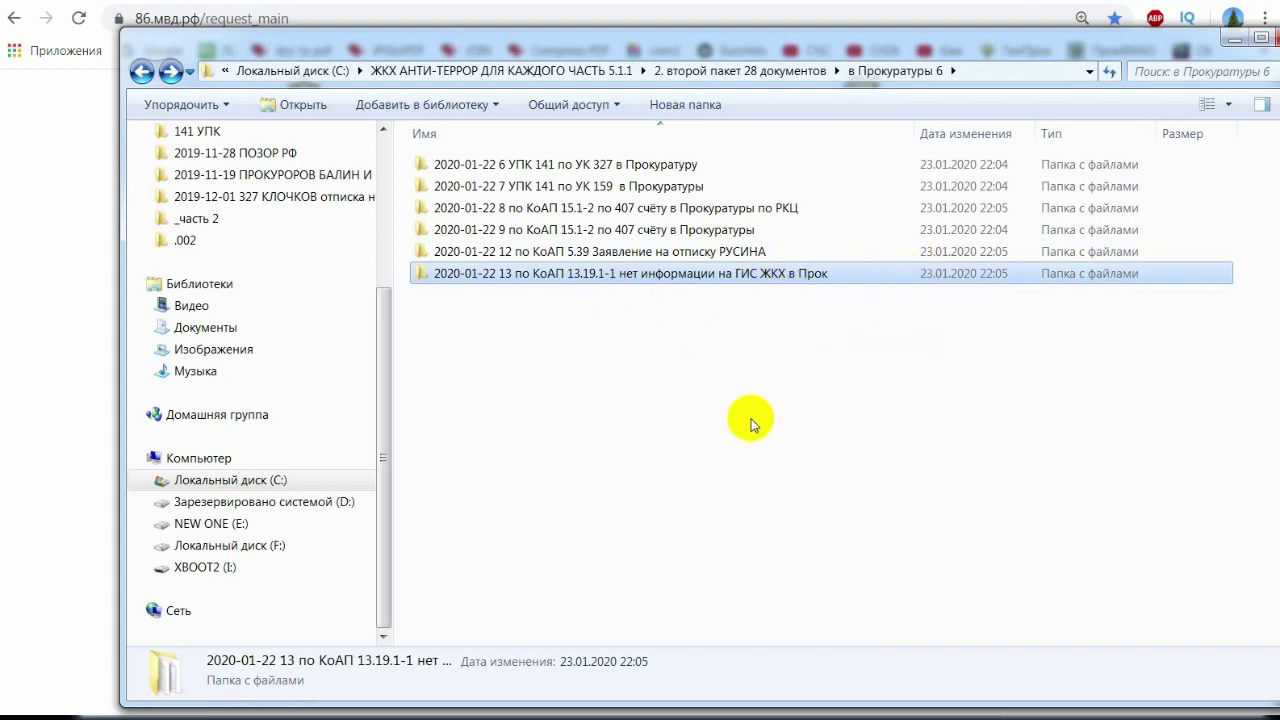
{"action": "left_click", "coordinate": [680, 354]}
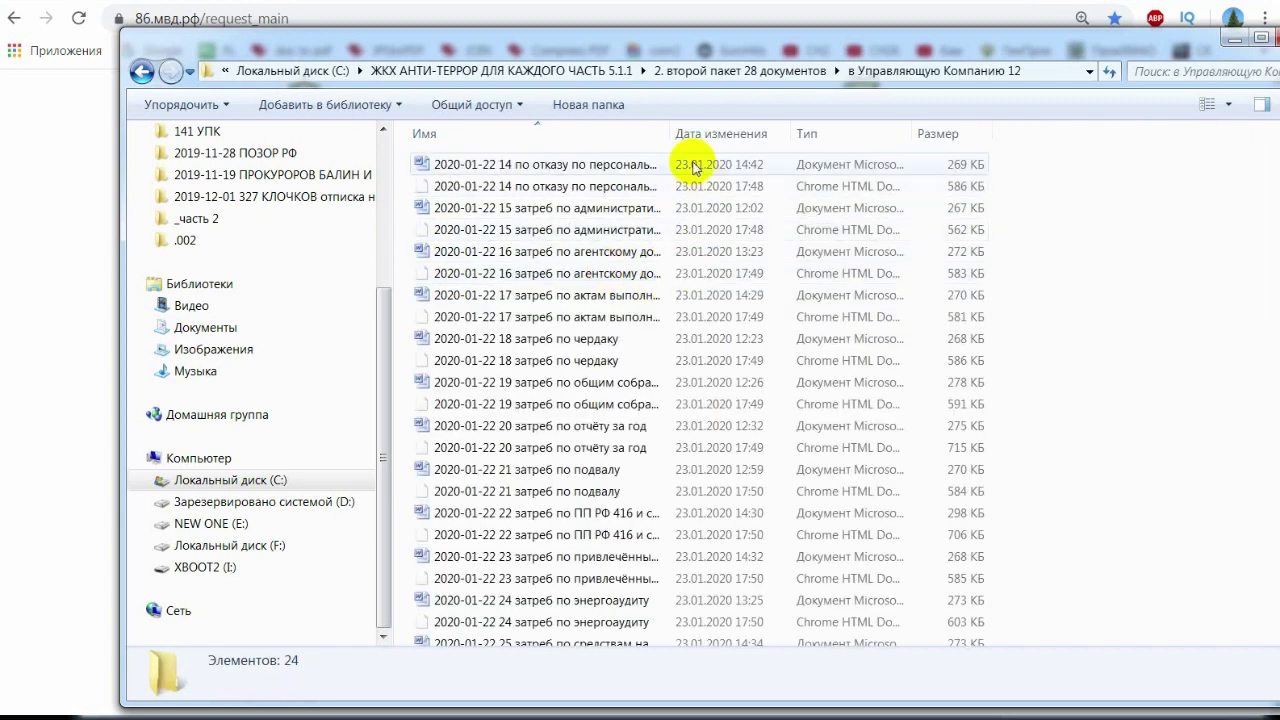
- Widen the name column and open the '19 затреб по общим собраниям' request
{"action": "left_click_drag", "start_coordinate": [668, 132], "coordinate": [893, 135]}
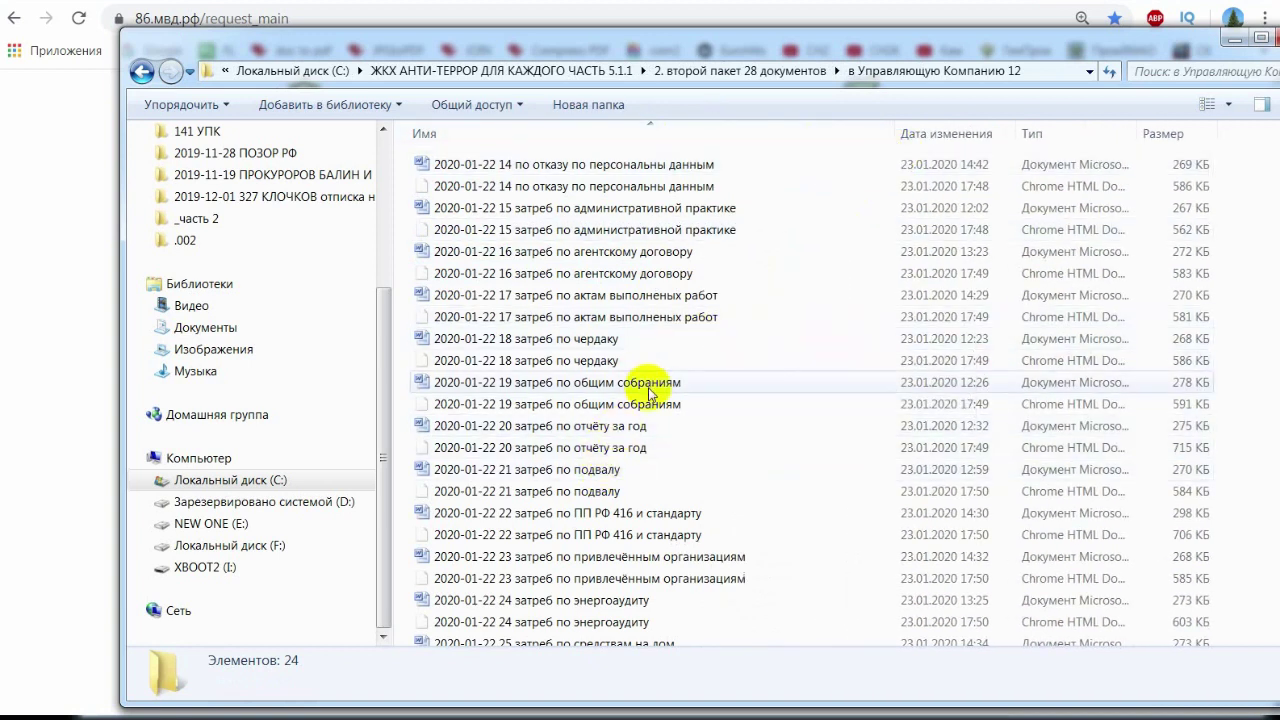
{"action": "left_click", "coordinate": [660, 426]}
{"action": "scroll", "coordinate": [695, 468], "scroll_direction": "down", "scroll_amount": 1}
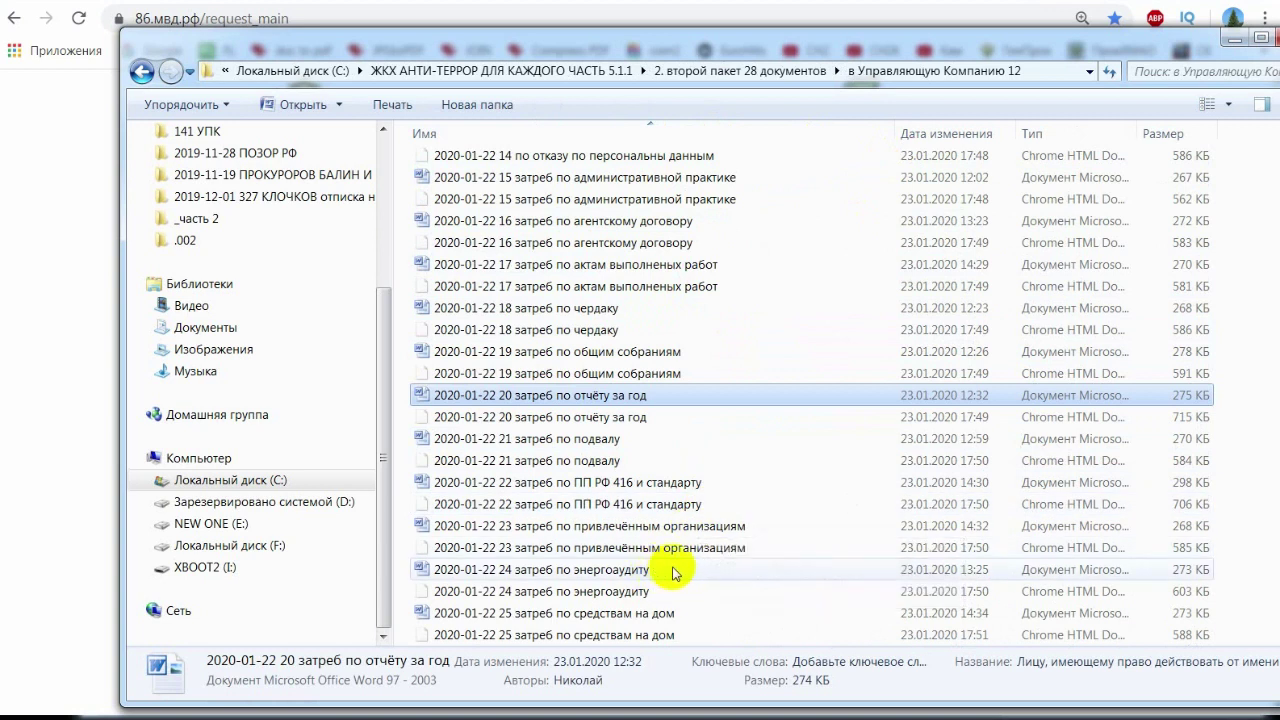
{"action": "left_click", "coordinate": [470, 352]}
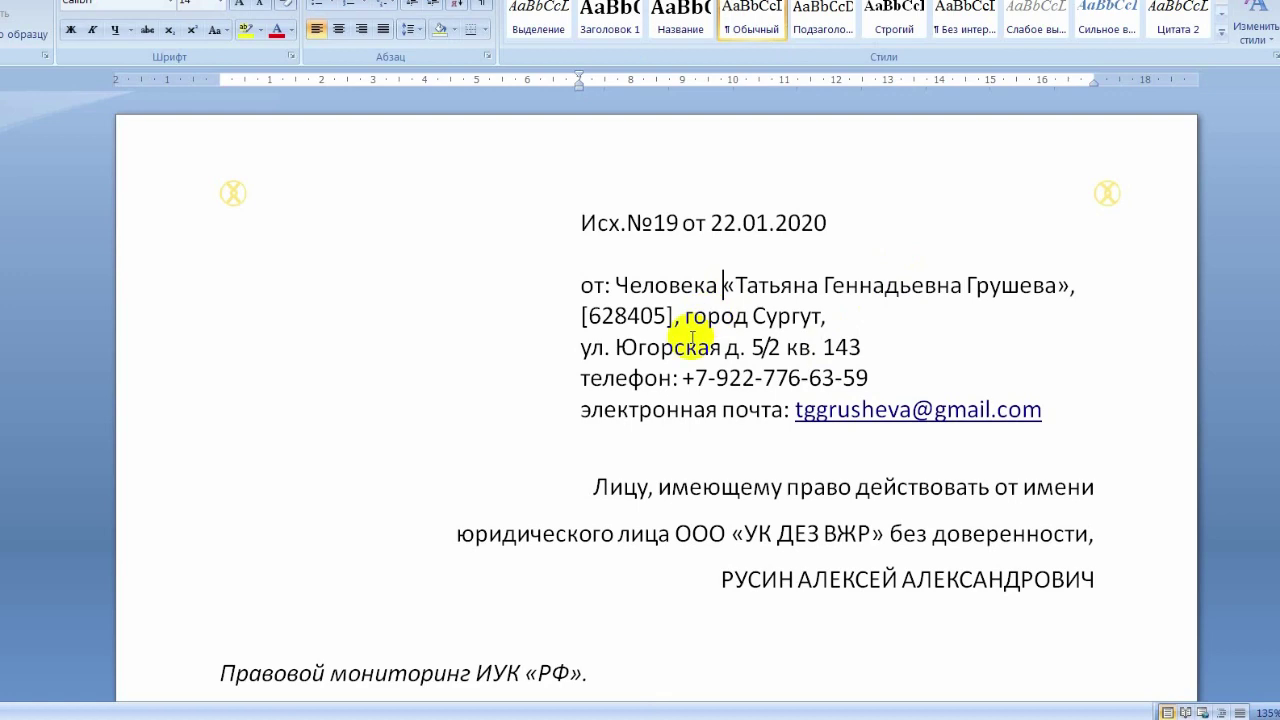
{"action": "left_click_drag", "start_coordinate": [690, 285], "coordinate": [850, 380]}
- Read the request through its pages, selecting 'декабрь 2019' and the '22 января' signing date
{"action": "scroll", "coordinate": [780, 421], "scroll_direction": "down", "scroll_amount": 3}
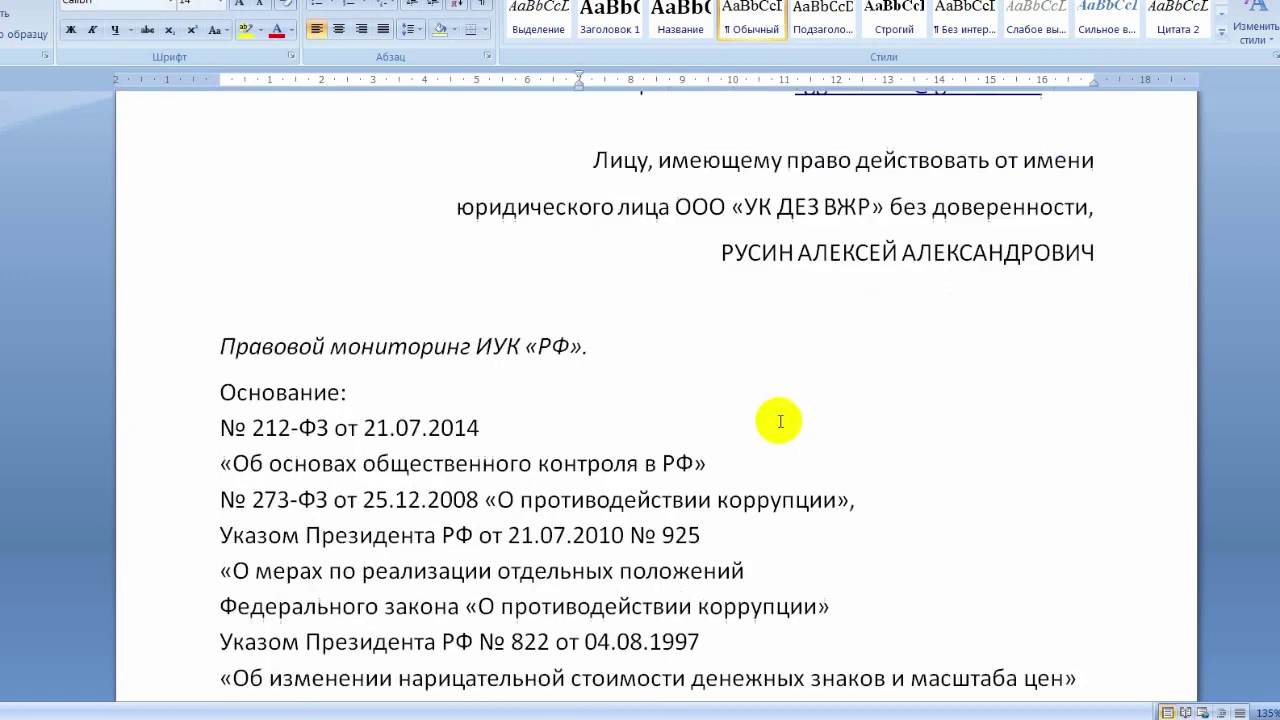
{"action": "scroll", "coordinate": [792, 385], "scroll_direction": "down", "scroll_amount": 8}
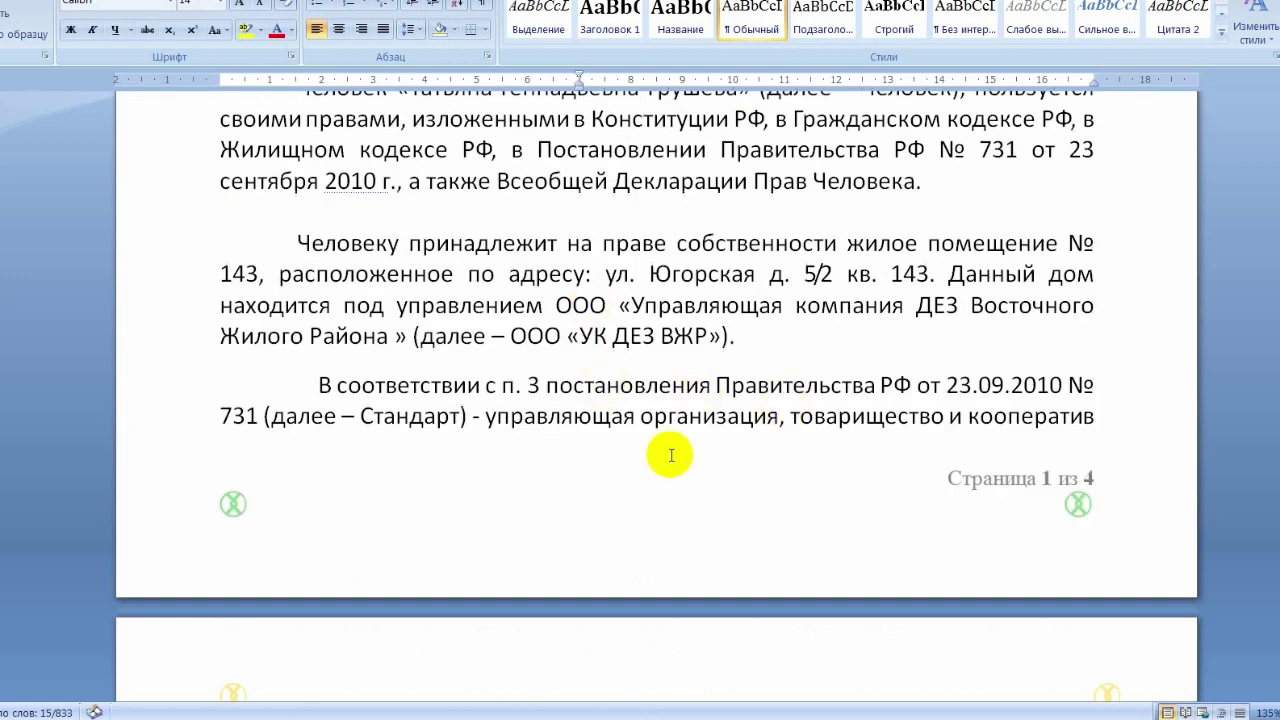
{"action": "scroll", "coordinate": [671, 455], "scroll_direction": "down", "scroll_amount": 18}
{"action": "scroll", "coordinate": [779, 452], "scroll_direction": "down", "scroll_amount": 20}
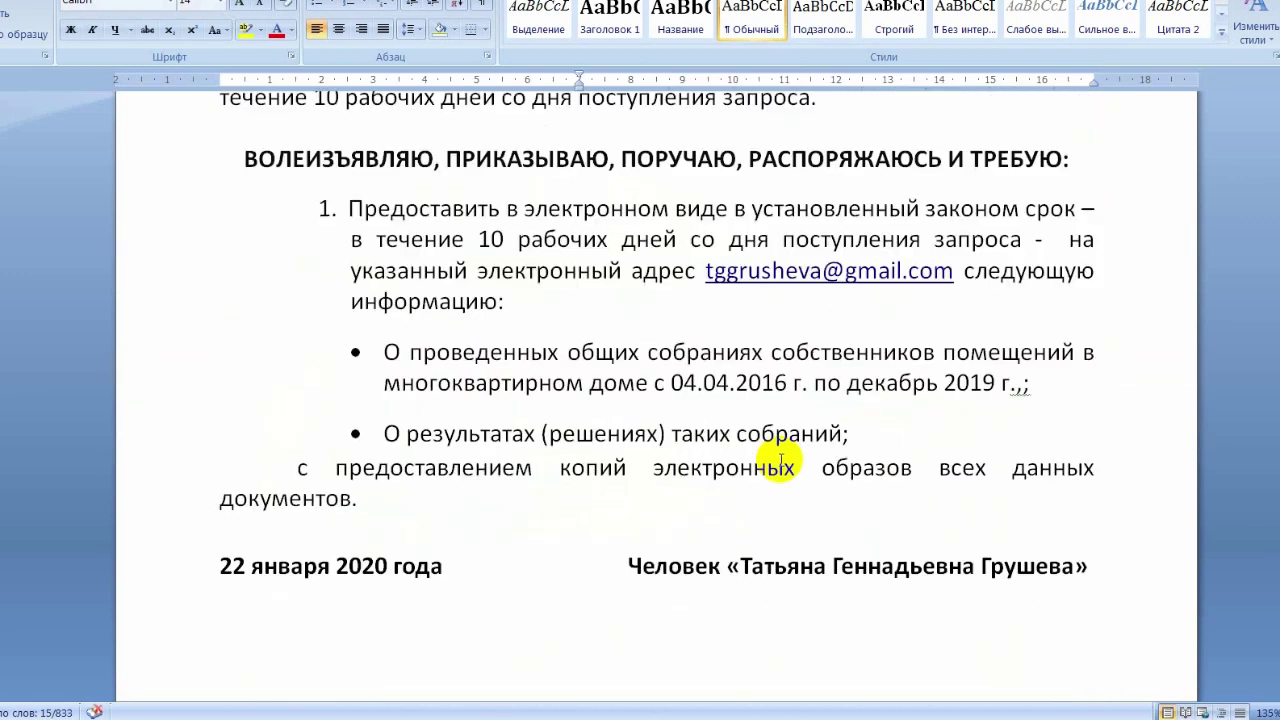
{"action": "left_click_drag", "start_coordinate": [1000, 383], "coordinate": [791, 383]}
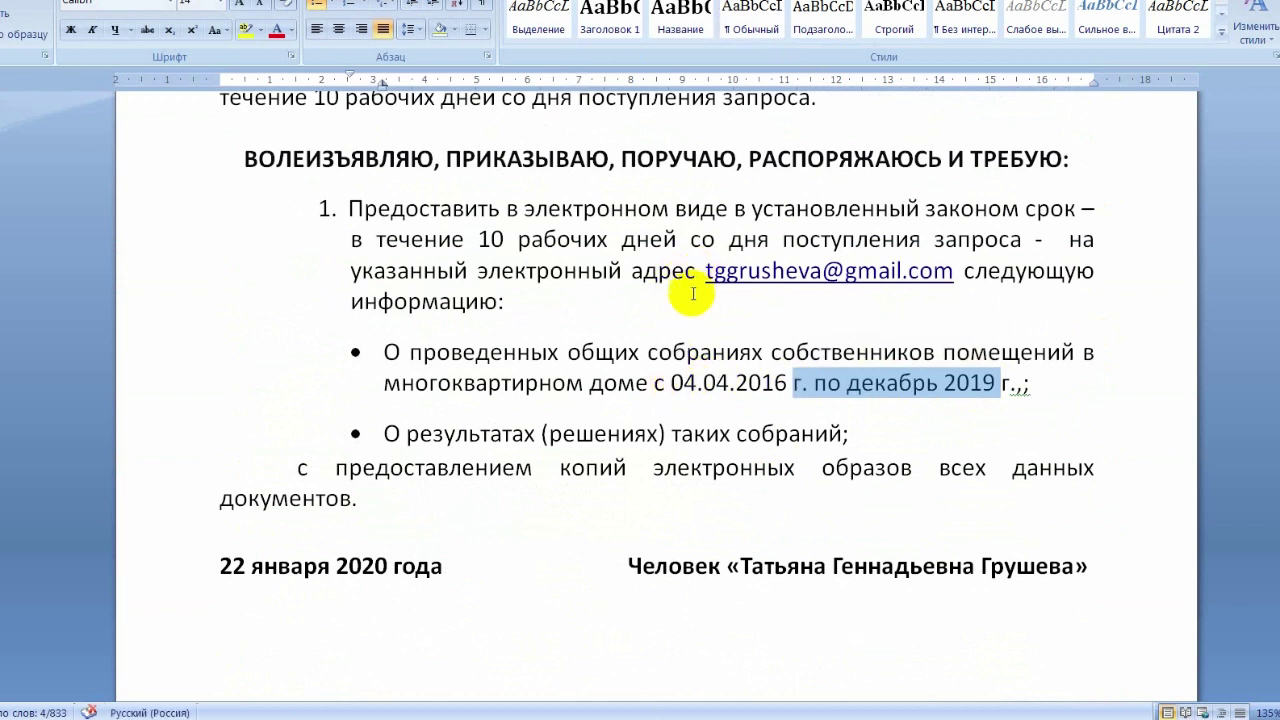
{"action": "left_click_drag", "start_coordinate": [336, 566], "coordinate": [957, 551]}
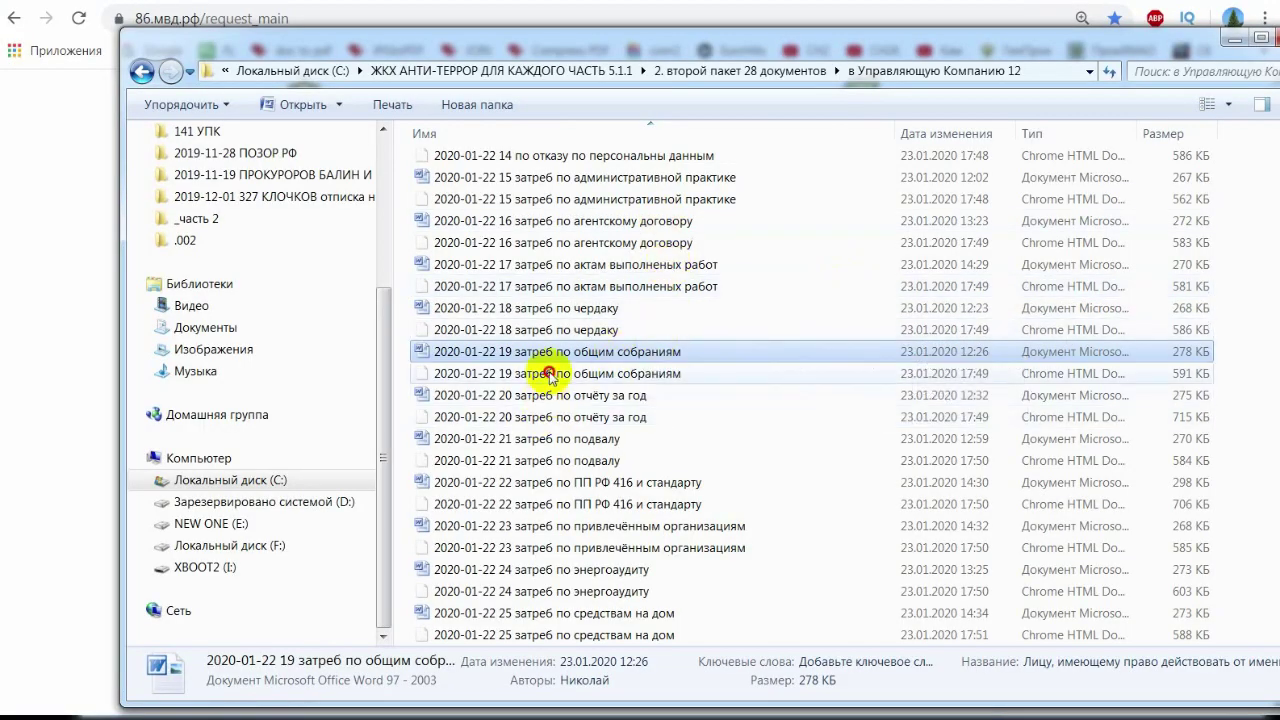
- Go up to '2. второй пакет 28 документов' and review the Жилнадзор, Прокуратуры, УМВД and Налоговую folders
{"action": "left_click", "coordinate": [549, 375]}
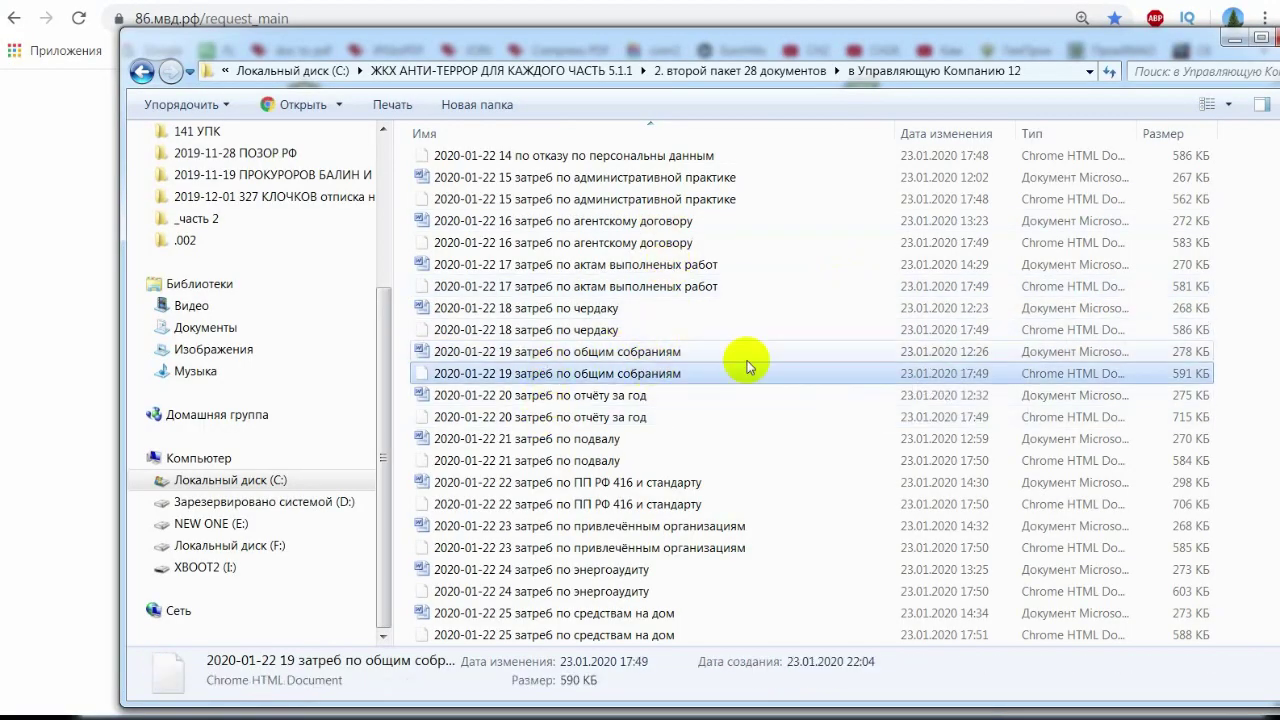
{"action": "left_click", "coordinate": [744, 78]}
{"action": "left_click", "coordinate": [500, 229]}
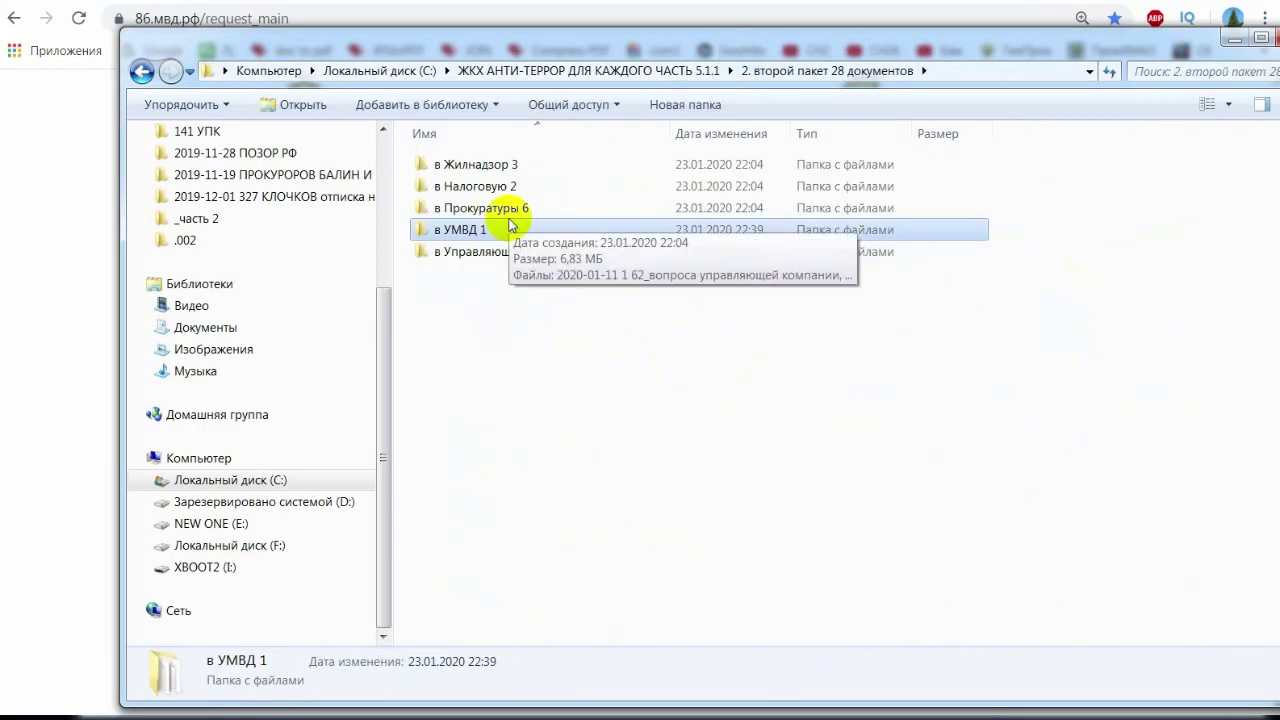
{"action": "left_click", "coordinate": [488, 165]}
{"action": "left_click", "coordinate": [500, 207]}
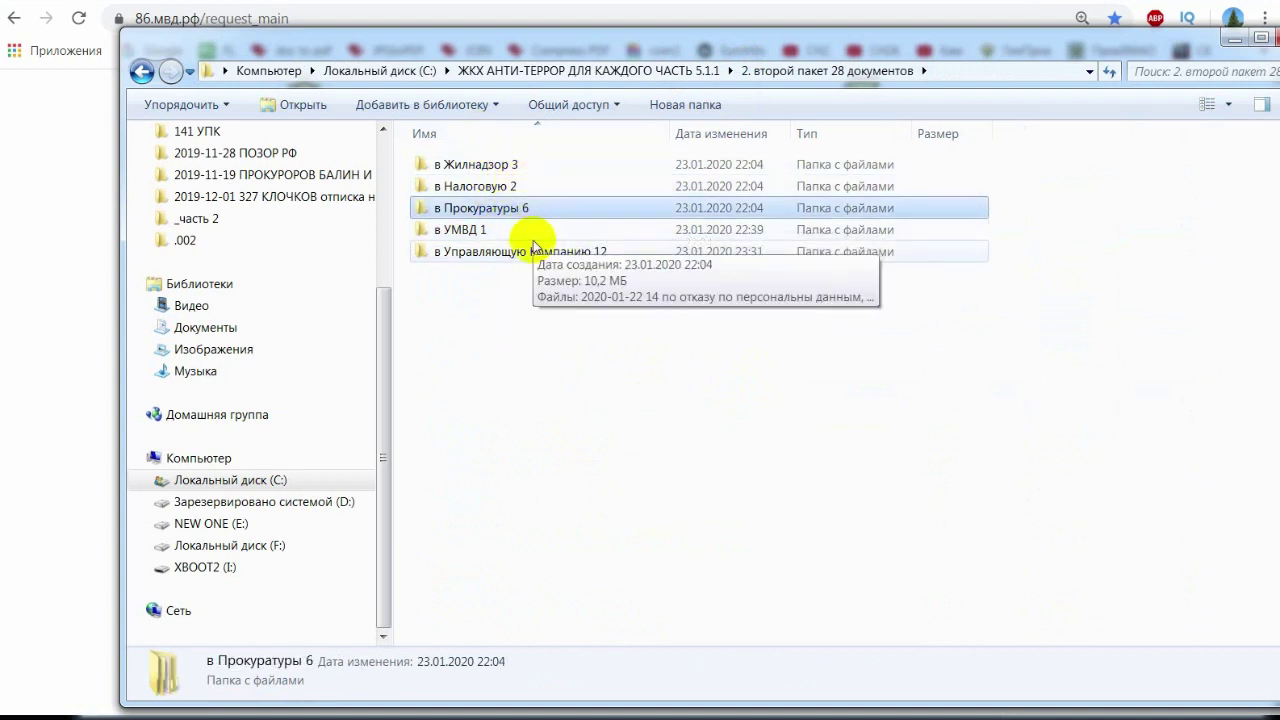
{"action": "left_click", "coordinate": [527, 232]}
{"action": "left_click", "coordinate": [497, 189]}
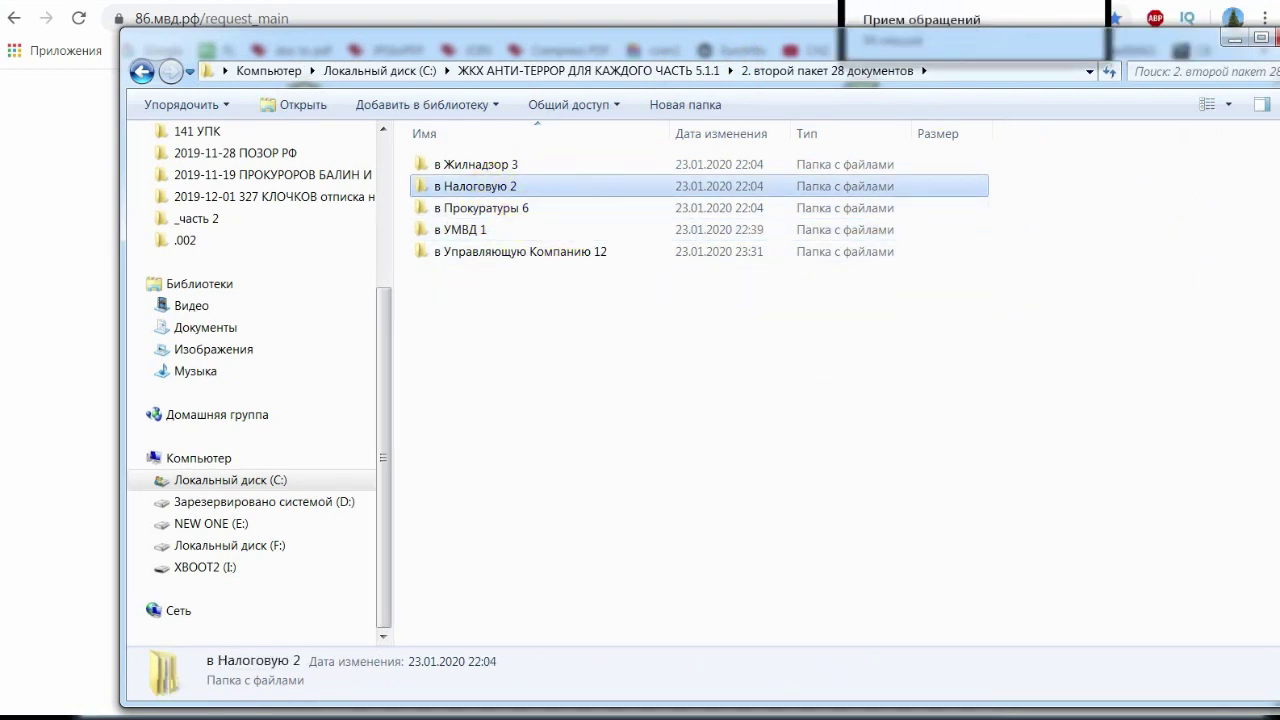
{"action": "left_click", "coordinate": [1050, 1]}
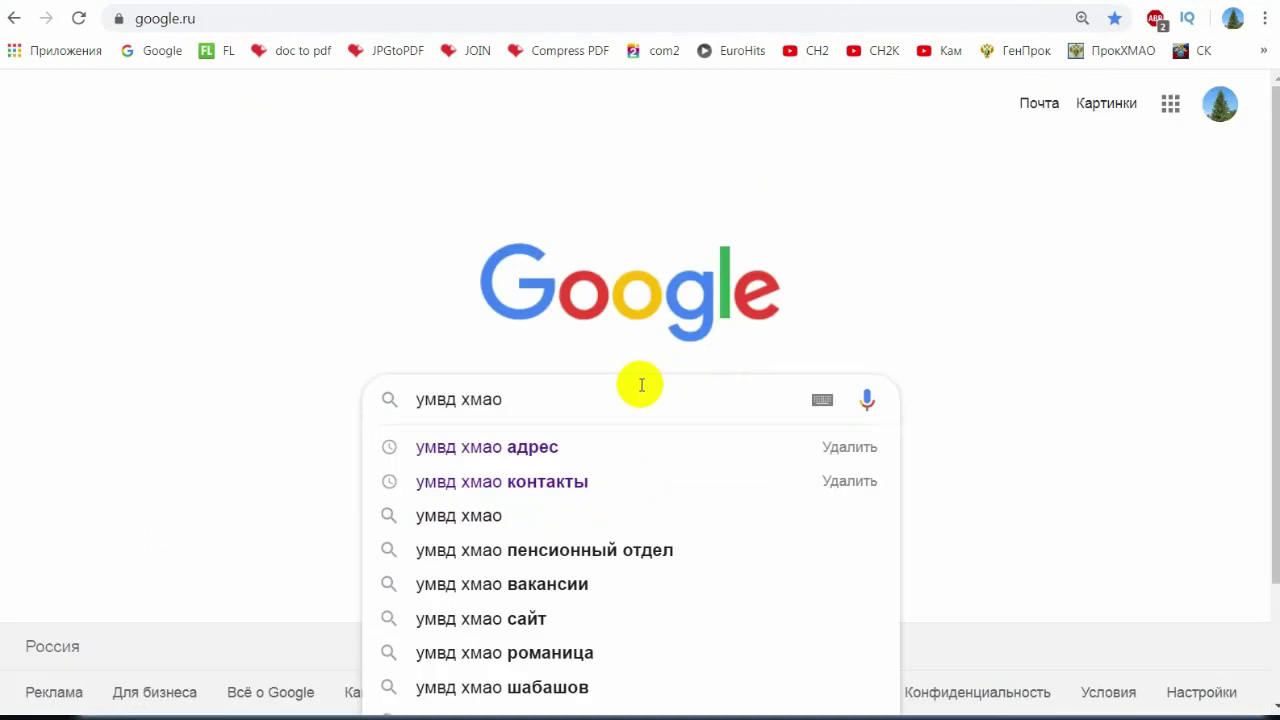
- Search Google for 'умвд хмао' and open the 86.мвд.рф site from the results
{"action": "key", "text": "Return"}
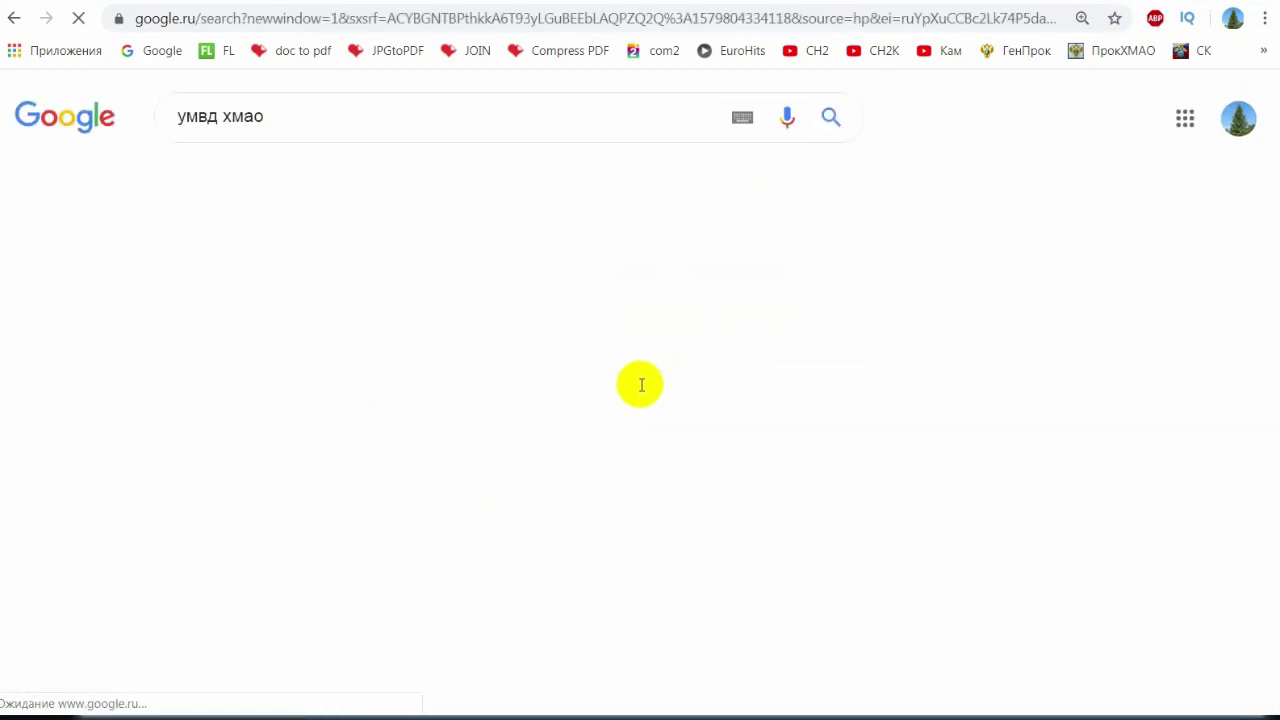
{"action": "left_click", "coordinate": [425, 302]}
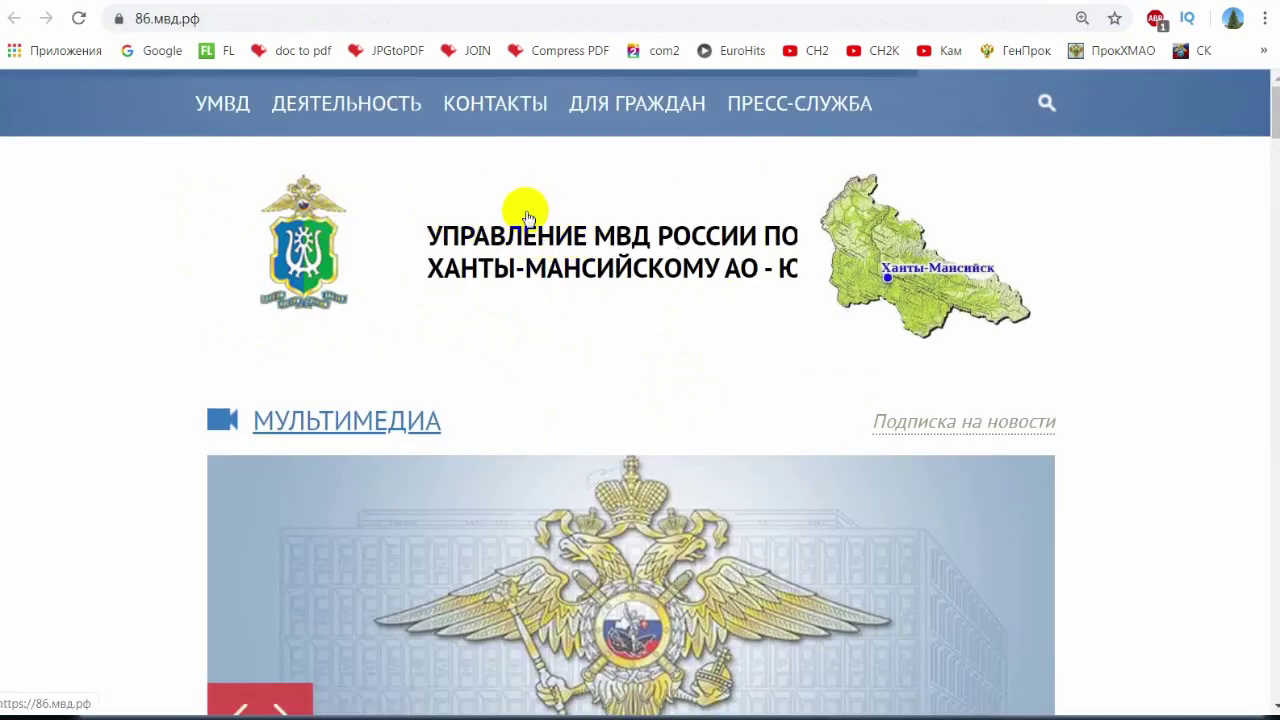
{"action": "scroll", "coordinate": [730, 290], "scroll_direction": "down", "scroll_amount": 4}
- Open the citizens' appeals submission page on 86.мвд.рф
{"action": "scroll", "coordinate": [765, 300], "scroll_direction": "down", "scroll_amount": 4}
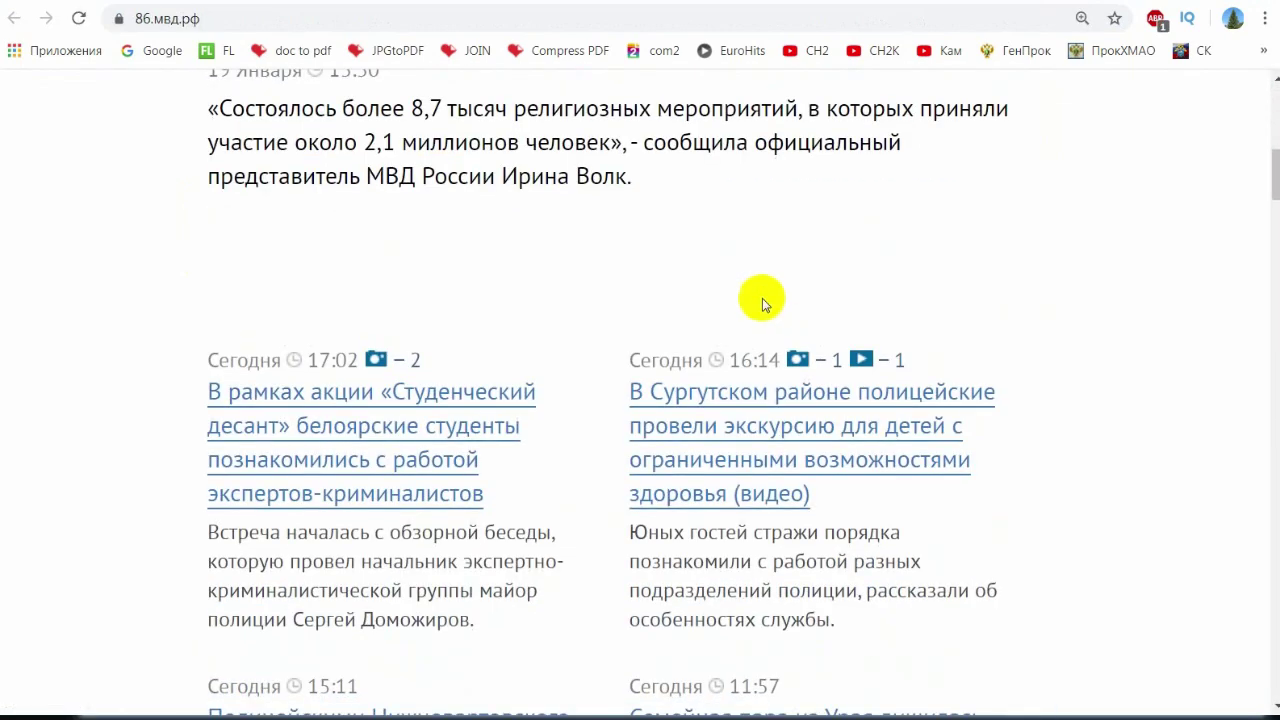
{"action": "scroll", "coordinate": [700, 298], "scroll_direction": "up", "scroll_amount": 9}
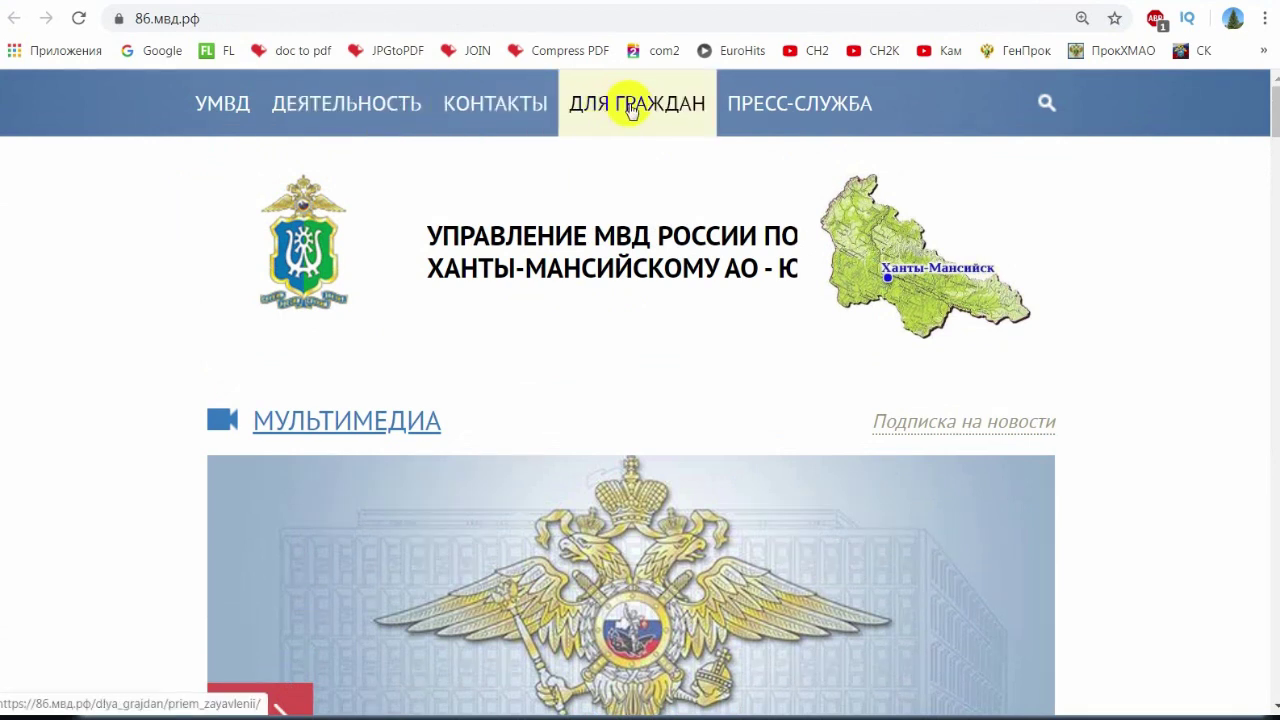
{"action": "mouse_move", "coordinate": [635, 108]}
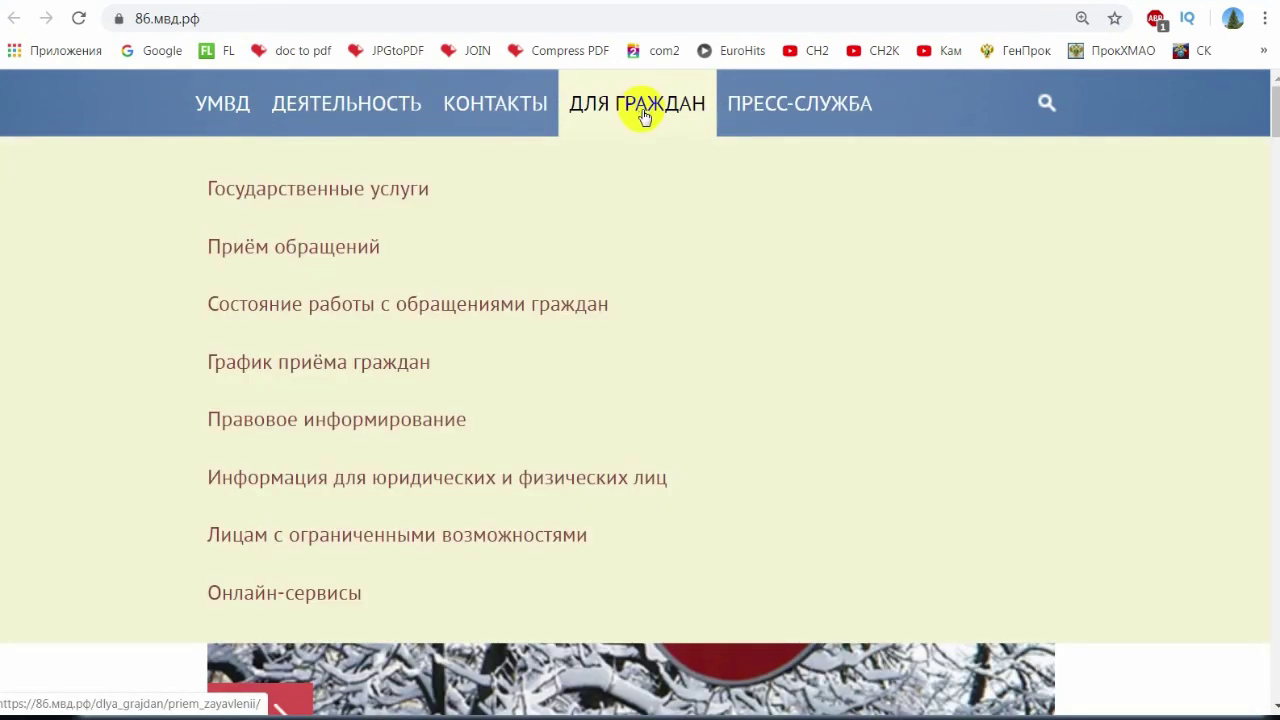
{"action": "left_click", "coordinate": [283, 250]}
{"action": "scroll", "coordinate": [712, 394], "scroll_direction": "down", "scroll_amount": 20}
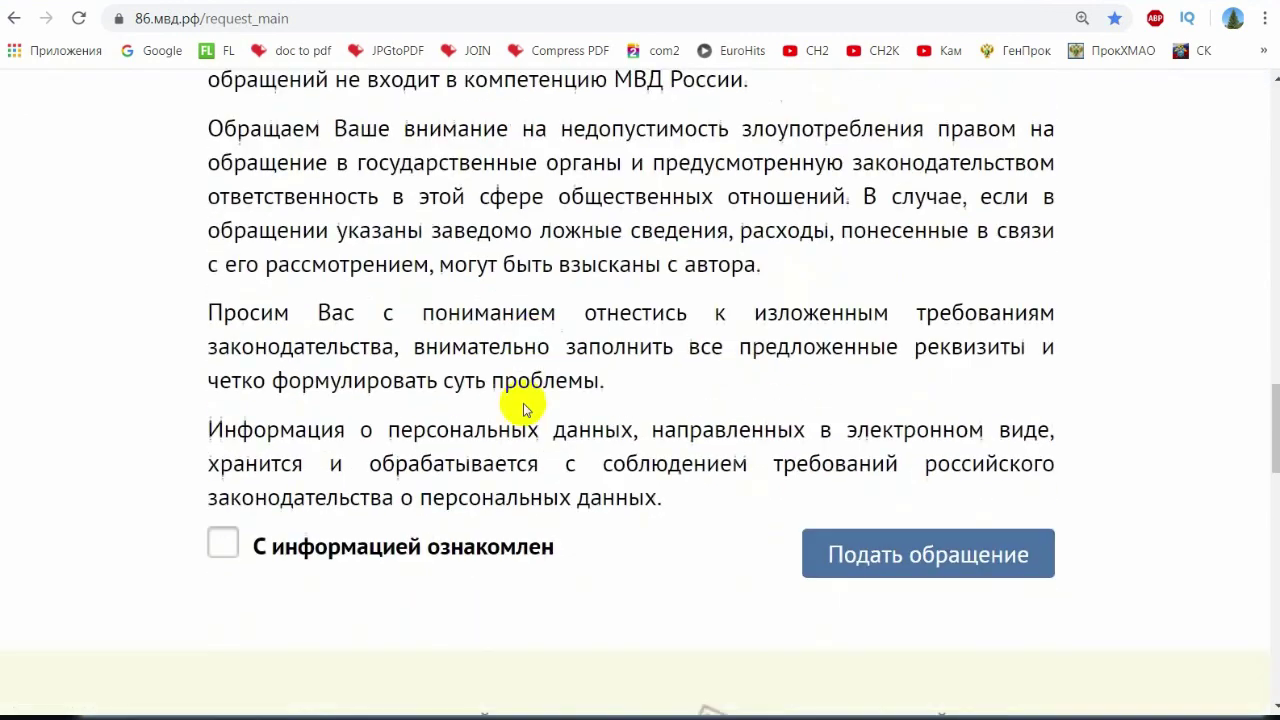
{"action": "scroll", "coordinate": [328, 254], "scroll_direction": "down", "scroll_amount": 3}
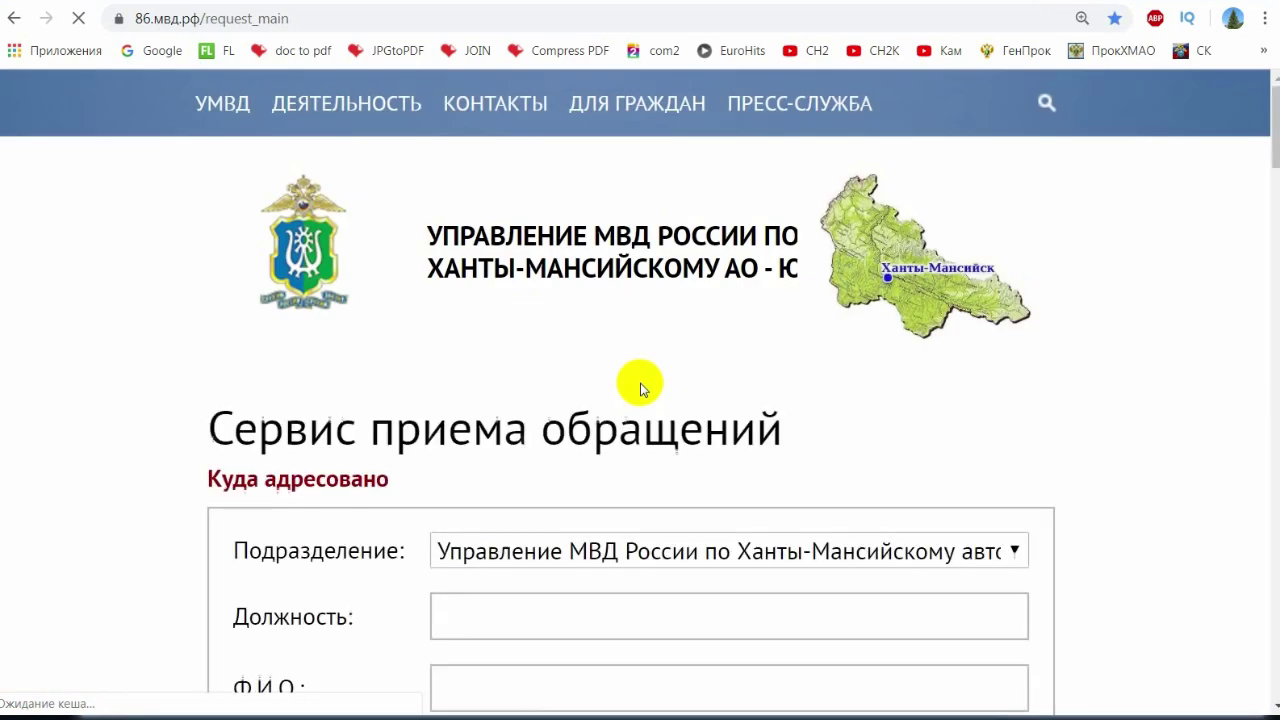
{"action": "scroll", "coordinate": [1132, 430], "scroll_direction": "down", "scroll_amount": 3}
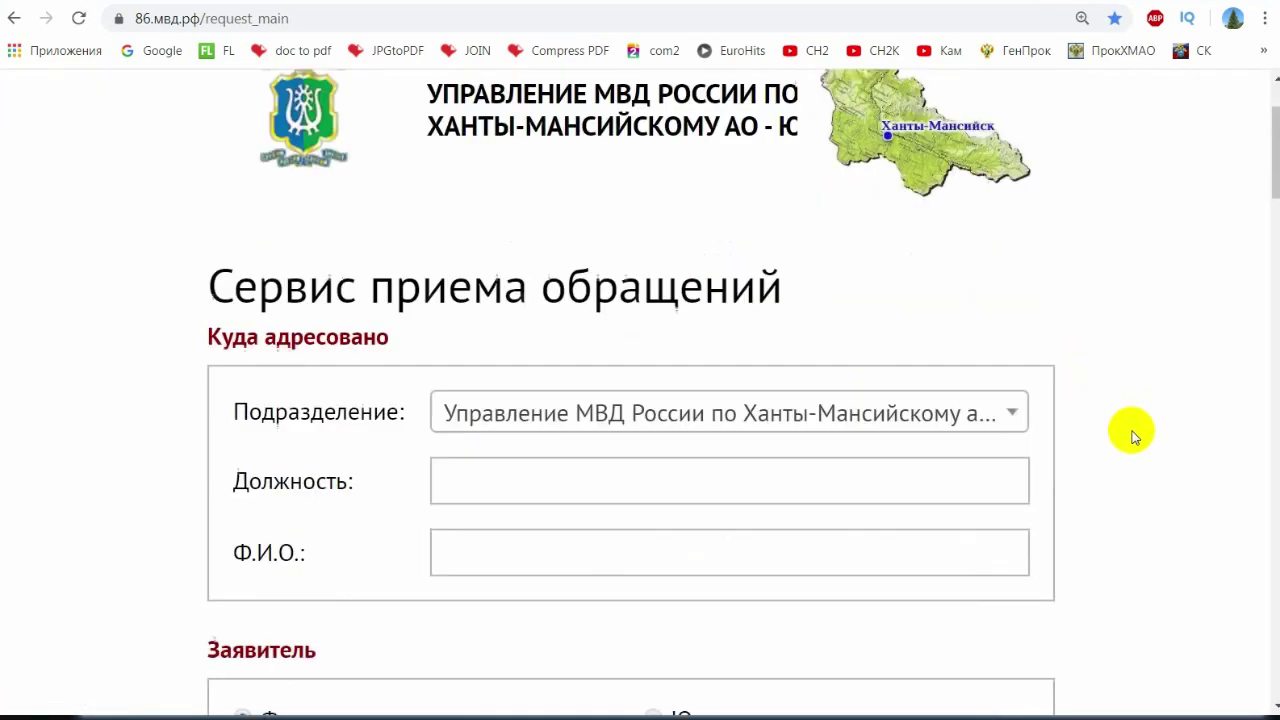
{"action": "scroll", "coordinate": [506, 392], "scroll_direction": "down", "scroll_amount": 3}
- Complete the applicant's patronymic and fill in the reply e-mail copied from the complaint letter
{"action": "left_click", "coordinate": [494, 333]}
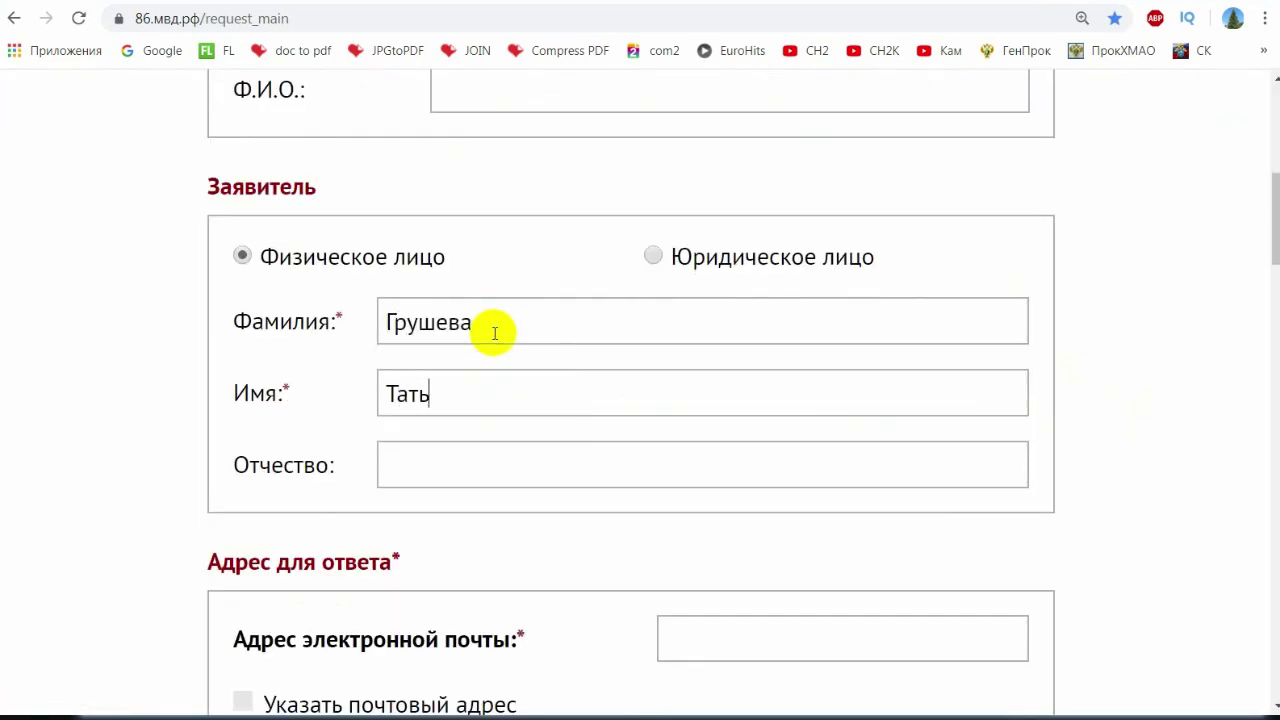
{"action": "scroll", "coordinate": [494, 333], "scroll_direction": "down", "scroll_amount": 3}
{"action": "left_click", "coordinate": [751, 340]}
{"action": "left_click", "coordinate": [60, 715]}
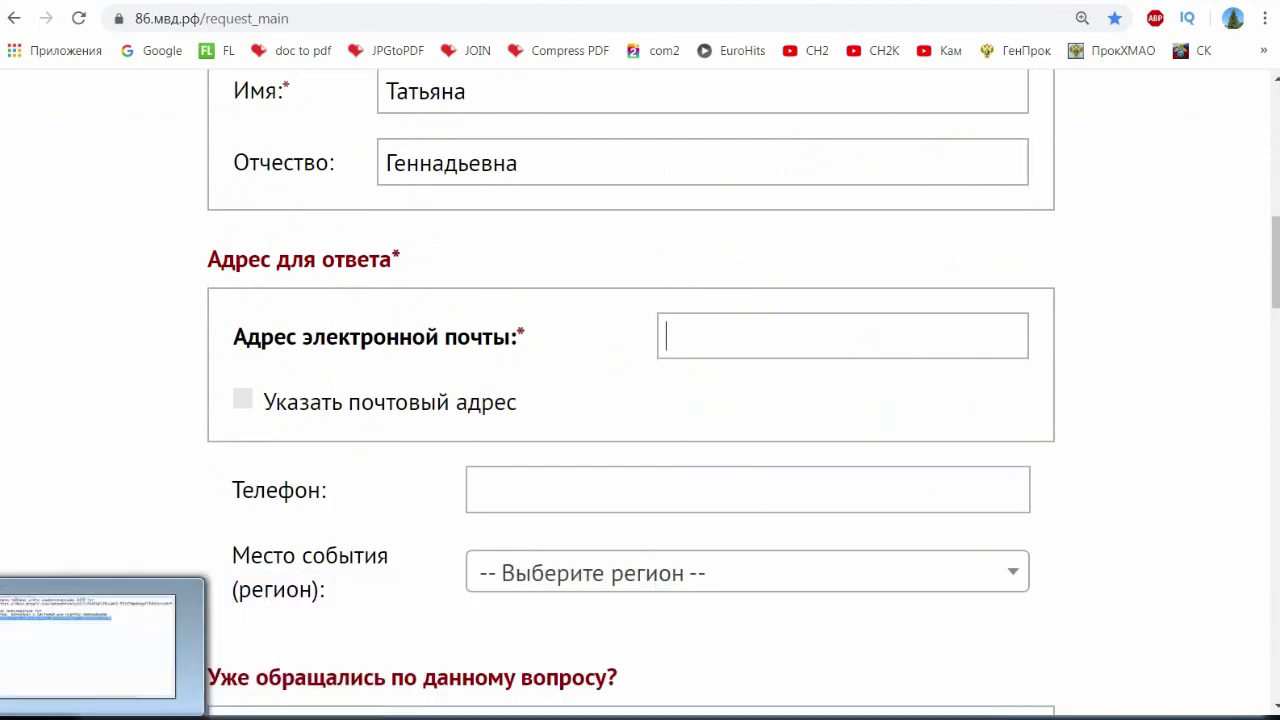
{"action": "double_click", "coordinate": [493, 229]}
{"action": "left_click_drag", "start_coordinate": [1134, 536], "coordinate": [826, 536]}
{"action": "left_click", "coordinate": [757, 330]}
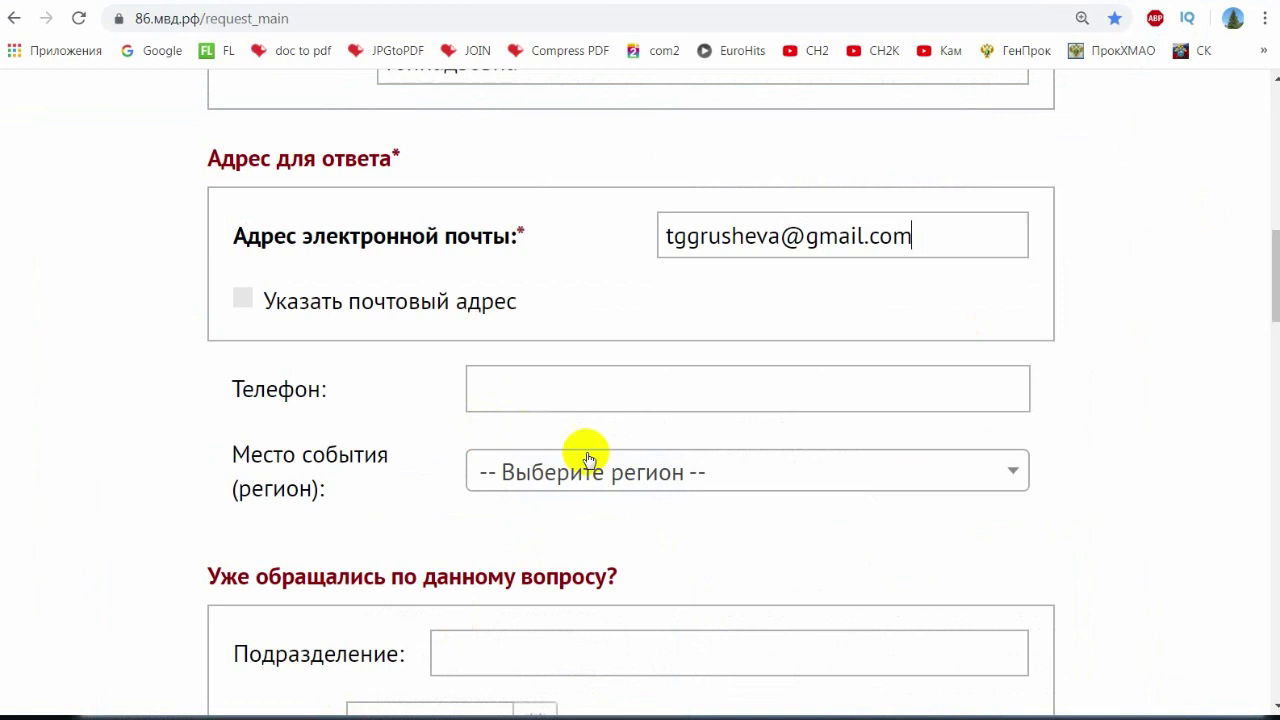
- Choose the region and enter the appeal text 'полный текст заявления в приложении'
{"action": "left_click", "coordinate": [586, 462]}
{"action": "scroll", "coordinate": [663, 460], "scroll_direction": "down", "scroll_amount": 6}
{"action": "left_click", "coordinate": [577, 357]}
{"action": "type", "text": "gjkysq ntr"}
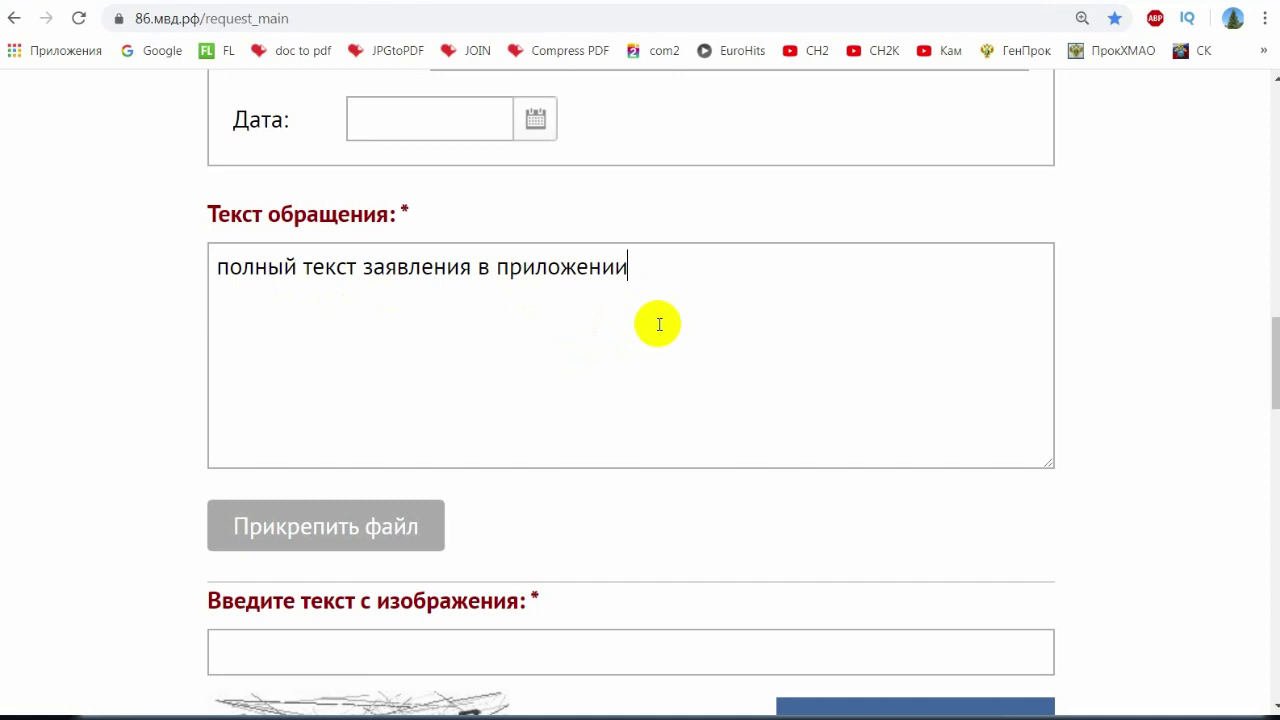
{"action": "left_click_drag", "start_coordinate": [220, 268], "coordinate": [629, 306]}
- Attach '2020-01-22 6 УПК 141 по УК 327 в УМВД Хмао JOINED.pdf' from the в УМВД folder
{"action": "left_click", "coordinate": [503, 292]}
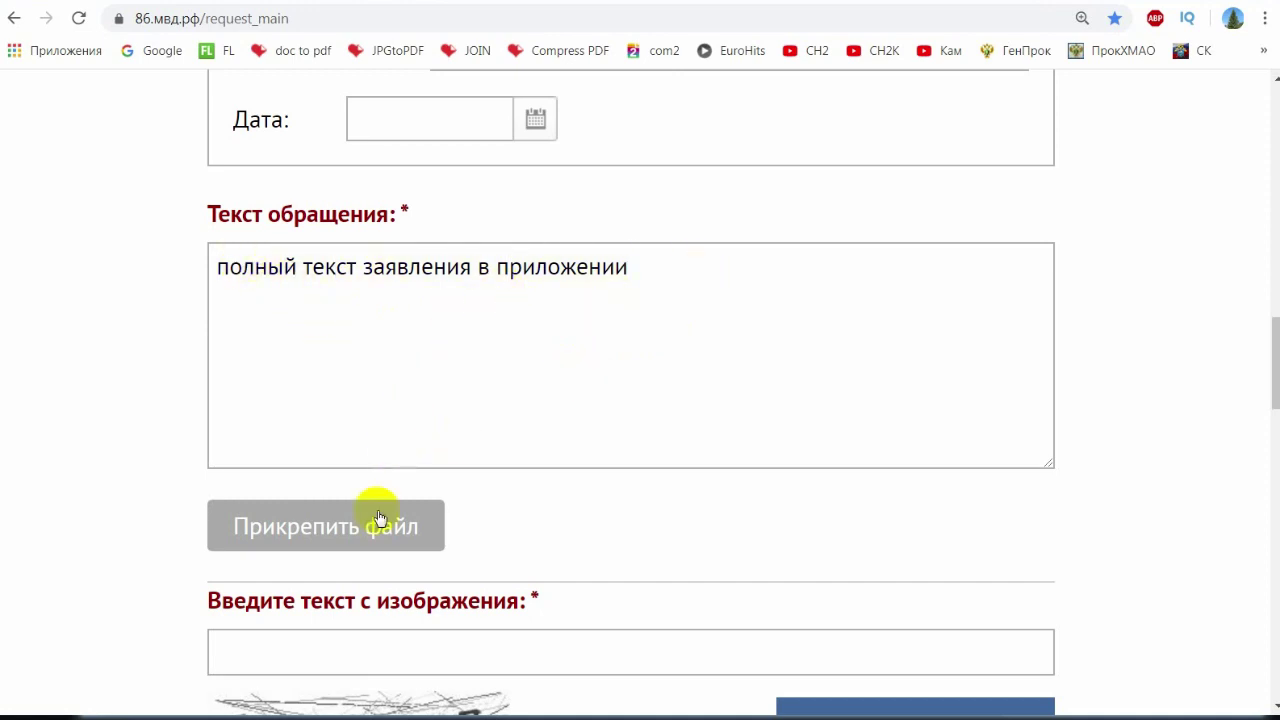
{"action": "scroll", "coordinate": [380, 528], "scroll_direction": "down", "scroll_amount": 2}
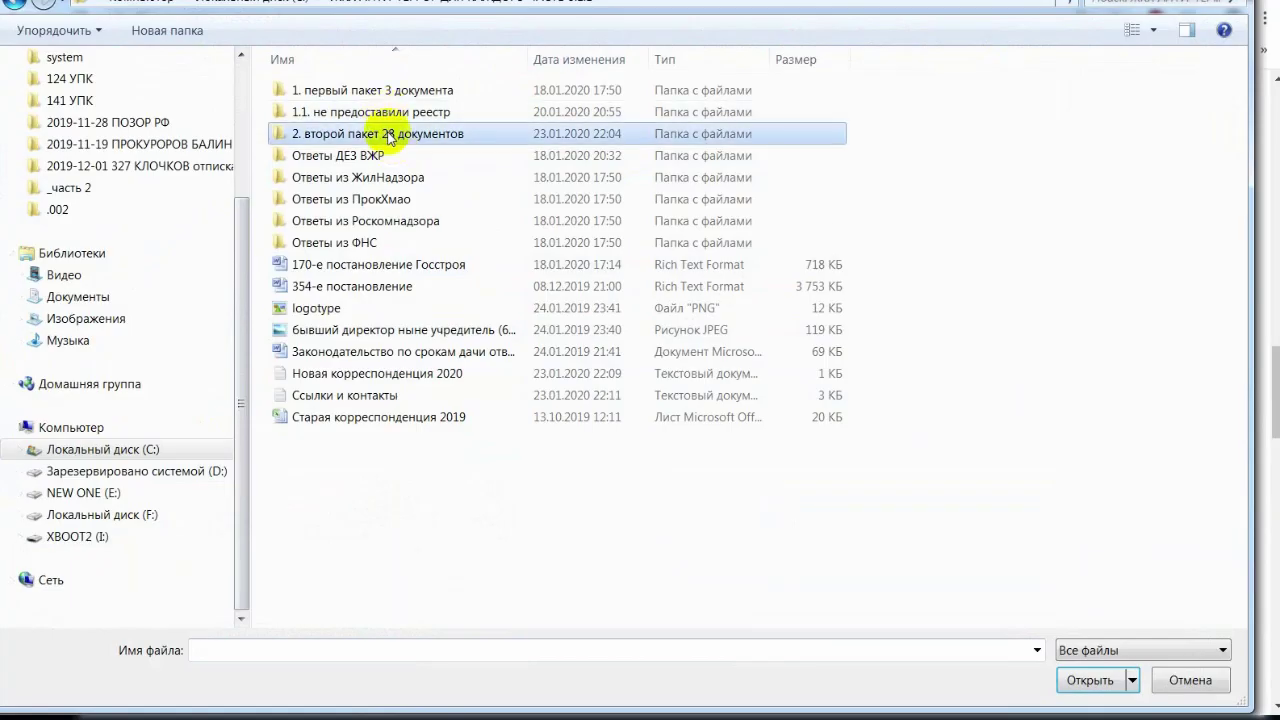
{"action": "double_click", "coordinate": [368, 135]}
{"action": "double_click", "coordinate": [402, 153]}
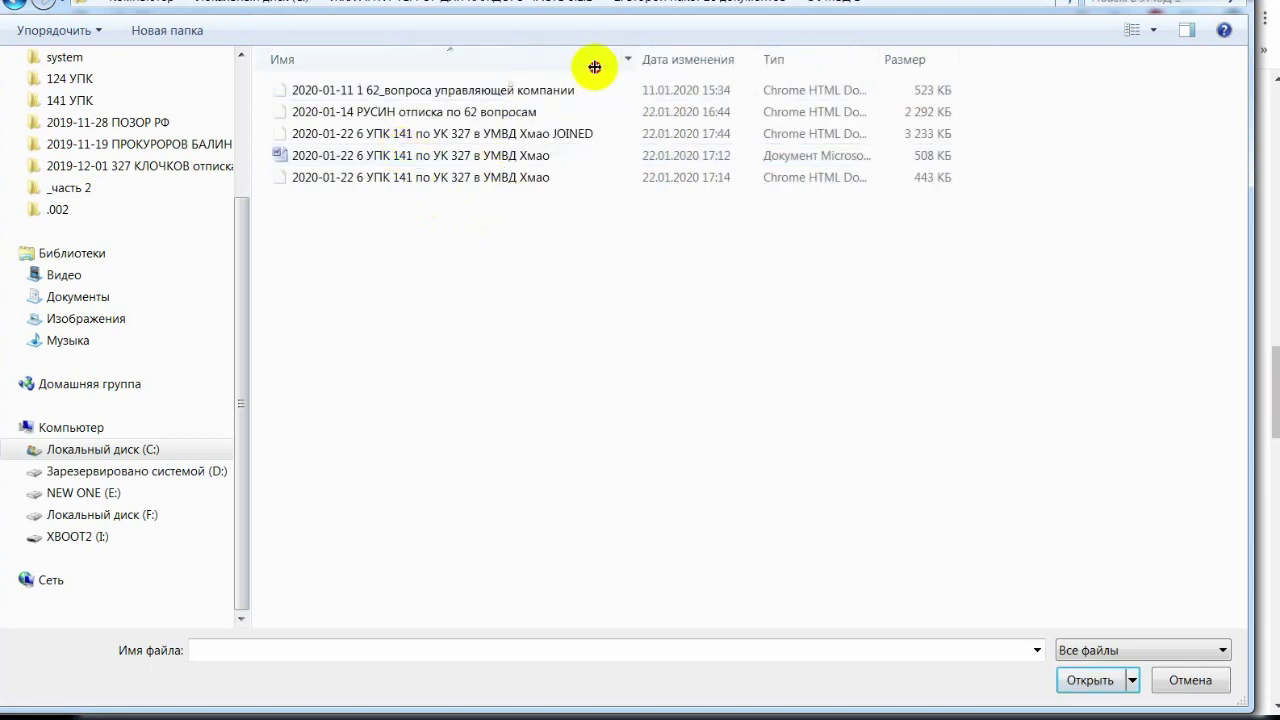
{"action": "left_click_drag", "start_coordinate": [595, 67], "coordinate": [732, 67]}
{"action": "double_click", "coordinate": [590, 133]}
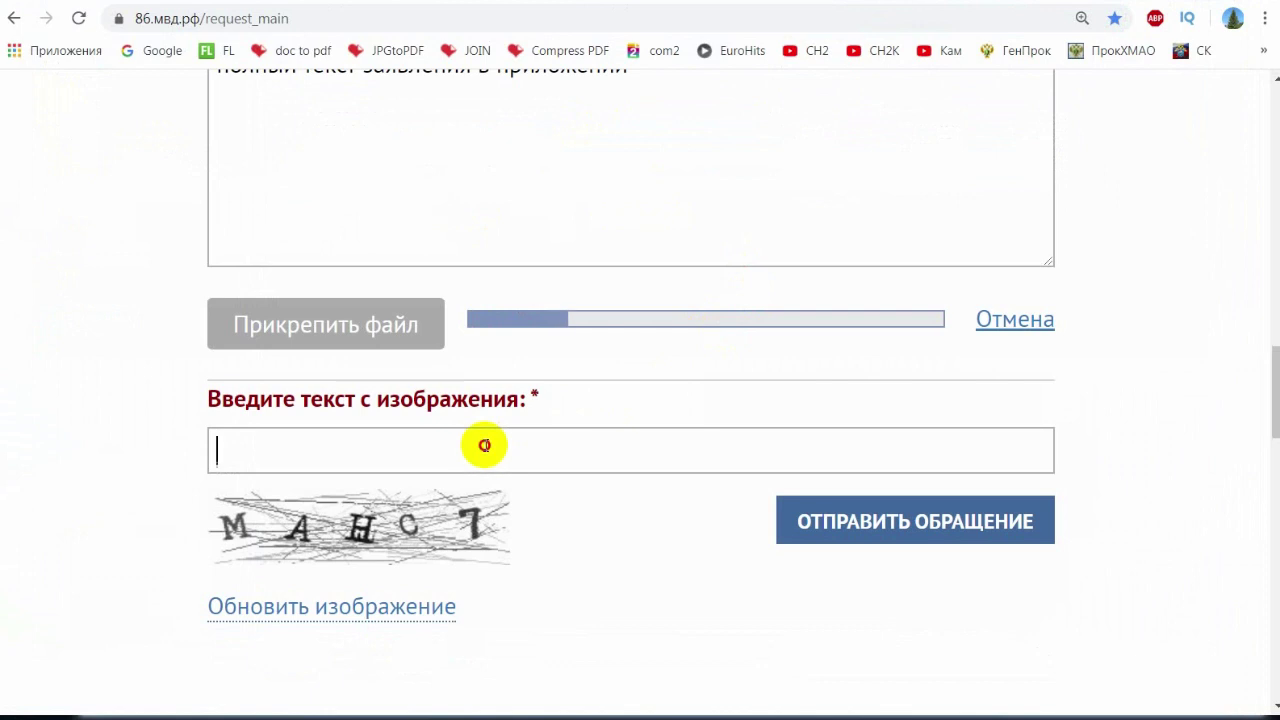
- Enter the image code and submit the appeal for data confirmation
{"action": "type", "text": "удуэл"}
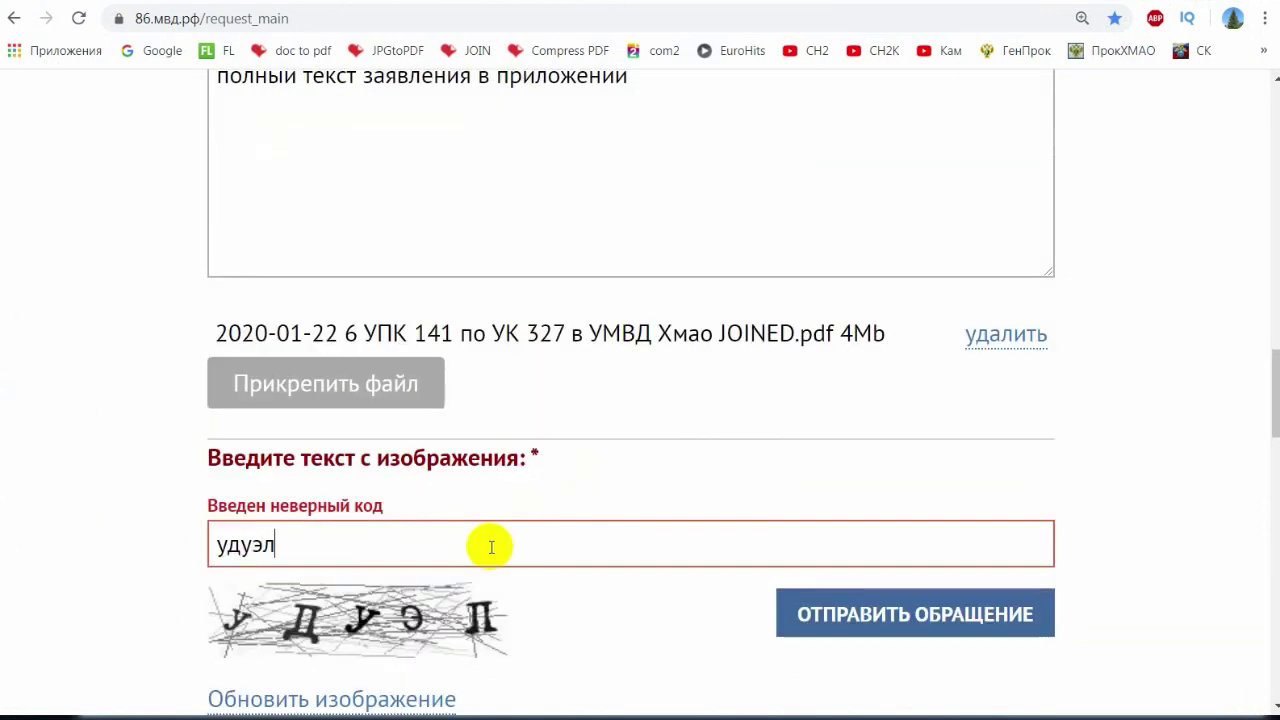
{"action": "left_click", "coordinate": [814, 617]}
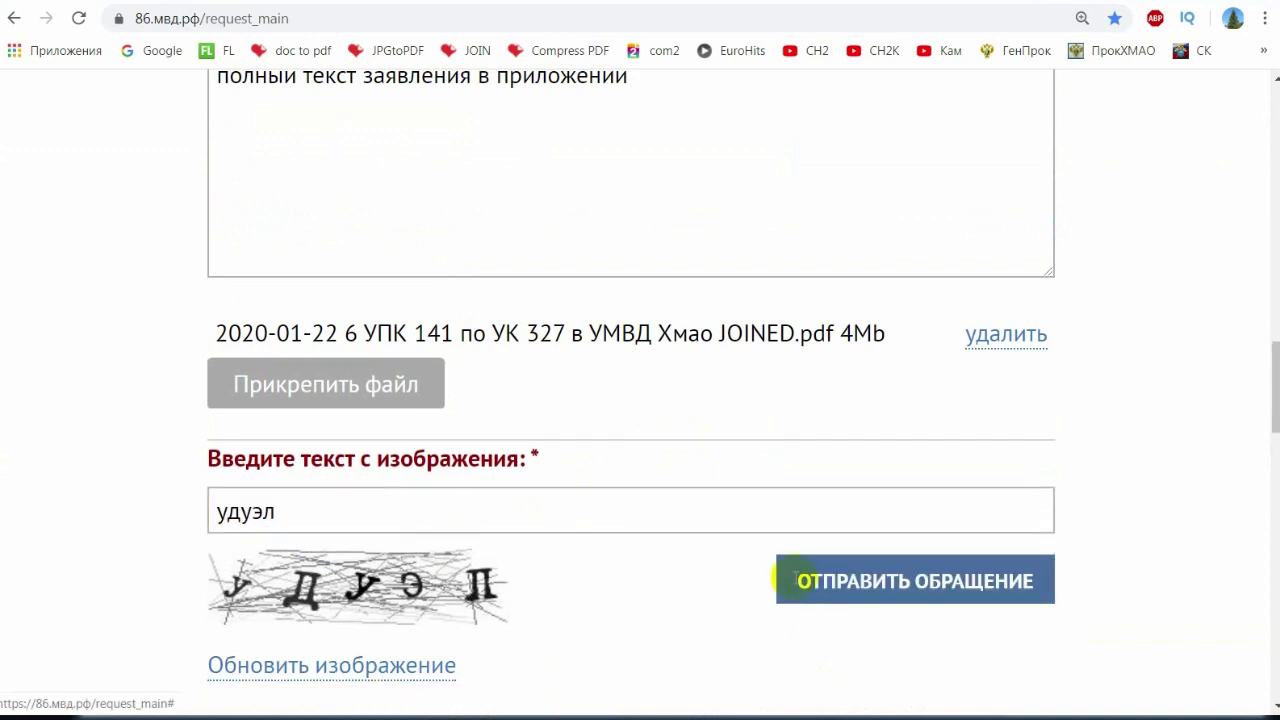
{"action": "left_click", "coordinate": [788, 580]}
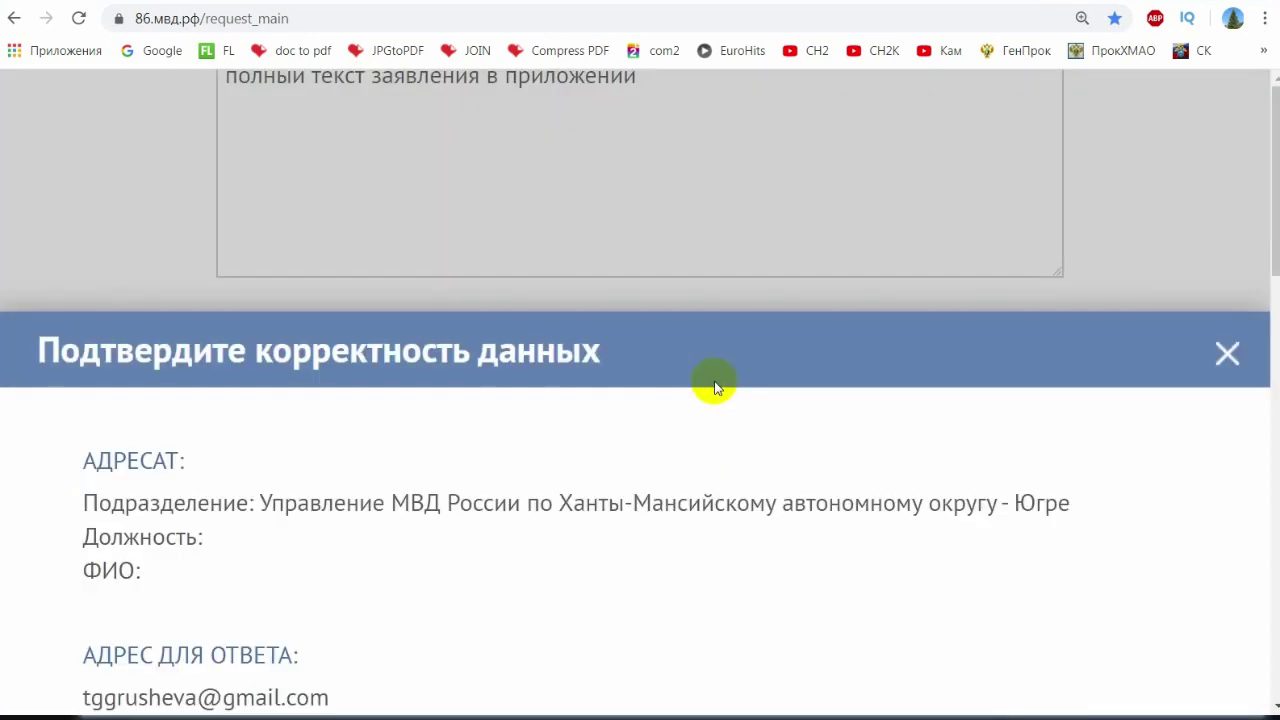
- Have the confirmation code e-mailed and focus the code field in the confirmation window
{"action": "scroll", "coordinate": [670, 425], "scroll_direction": "down", "scroll_amount": 2}
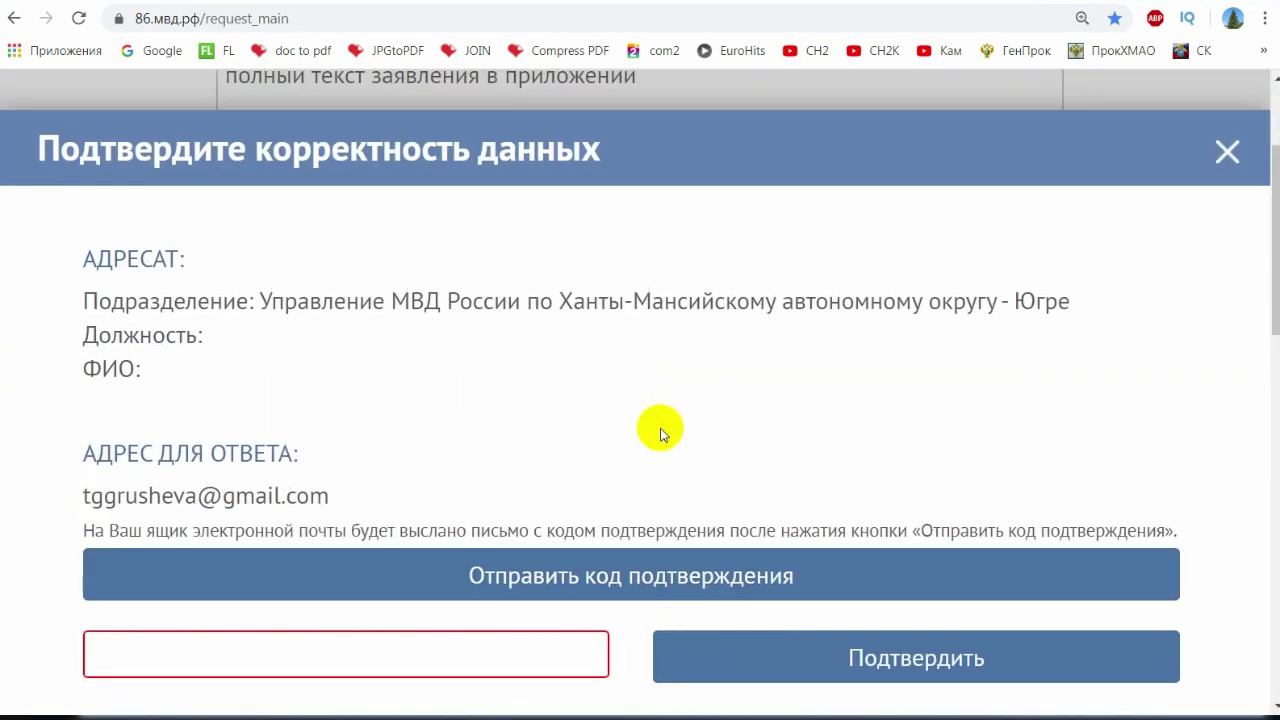
{"action": "scroll", "coordinate": [660, 434], "scroll_direction": "down", "scroll_amount": 2}
{"action": "left_click", "coordinate": [555, 384]}
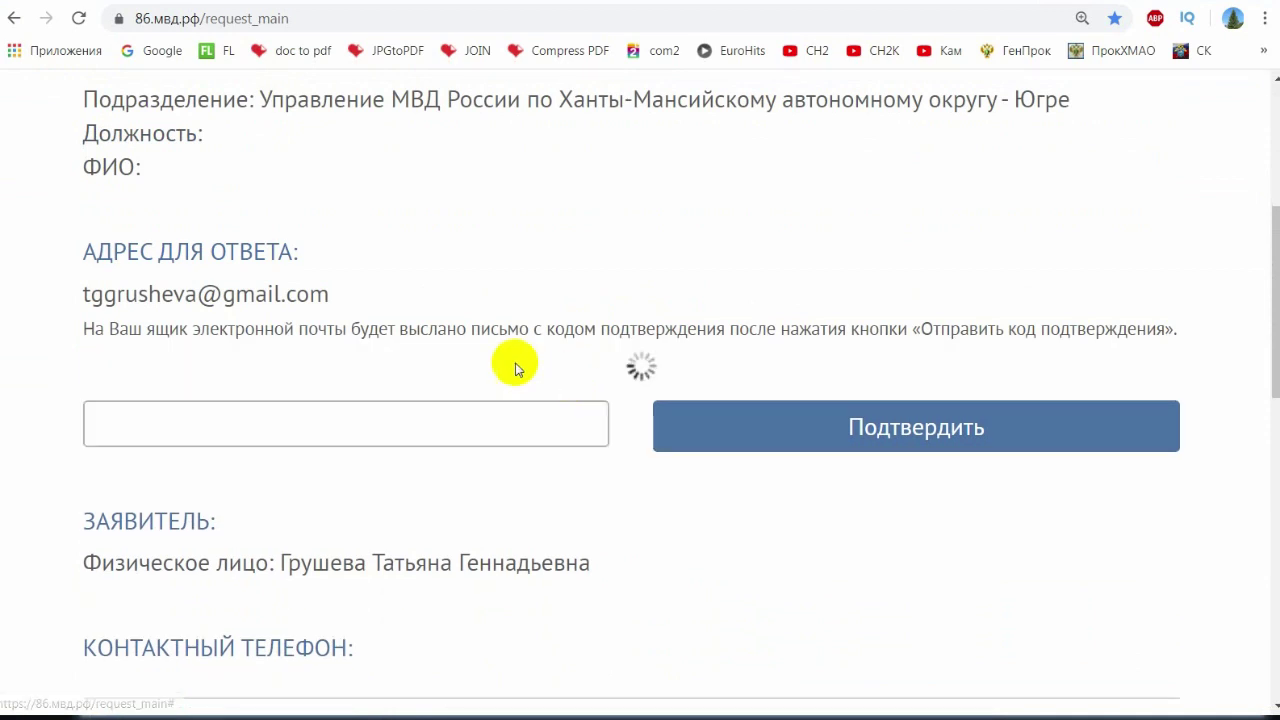
{"action": "left_click", "coordinate": [265, 466]}
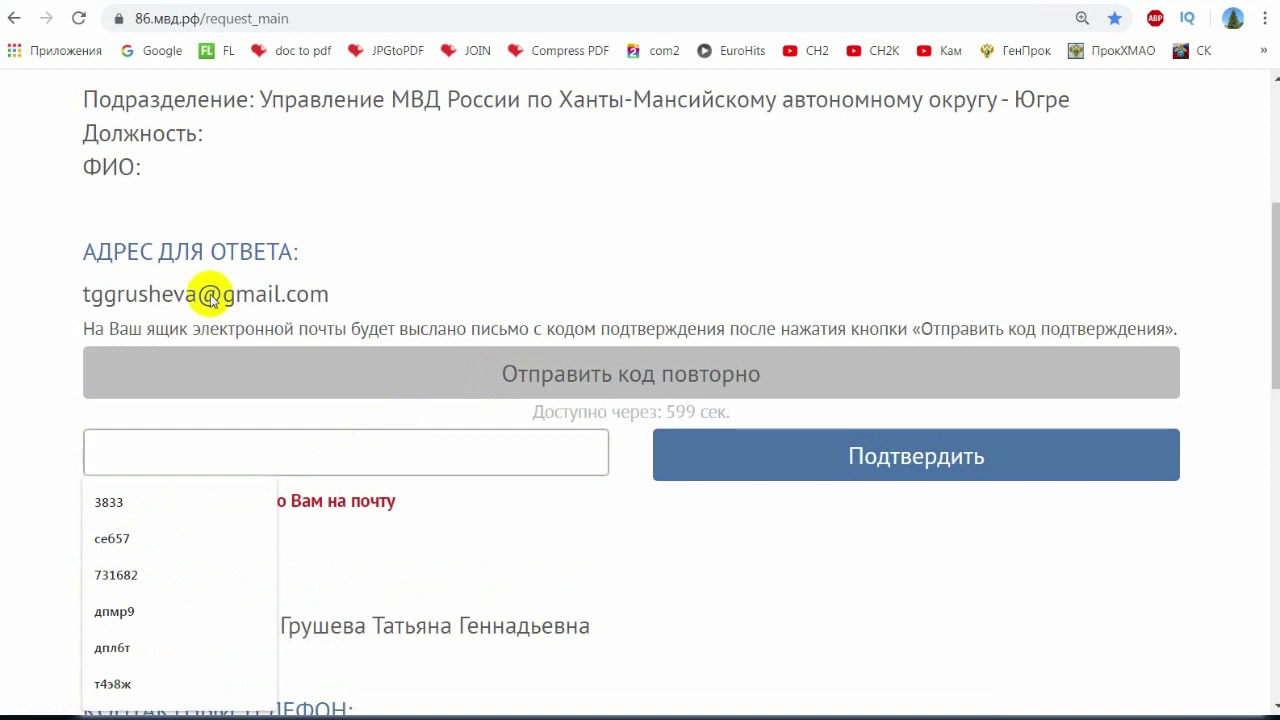
{"action": "left_click", "coordinate": [104, 293]}
{"action": "left_click", "coordinate": [268, 451]}
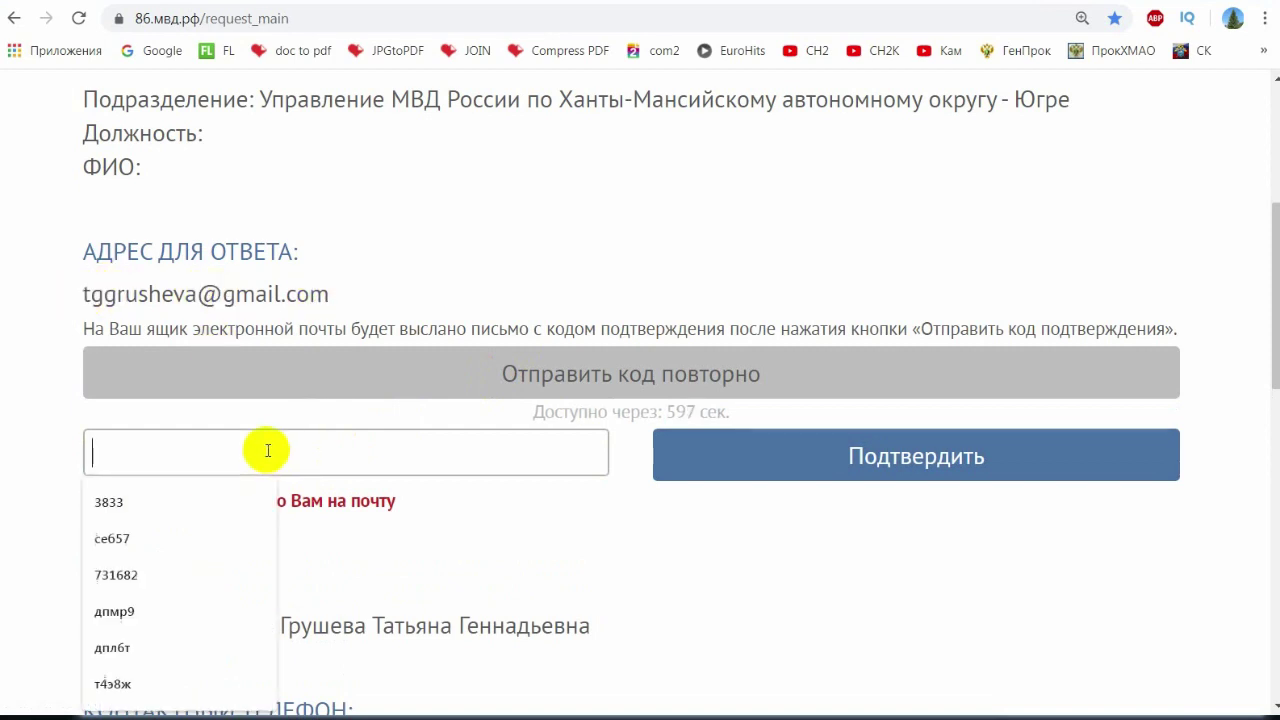
{"action": "scroll", "coordinate": [799, 480], "scroll_direction": "down", "scroll_amount": 4}
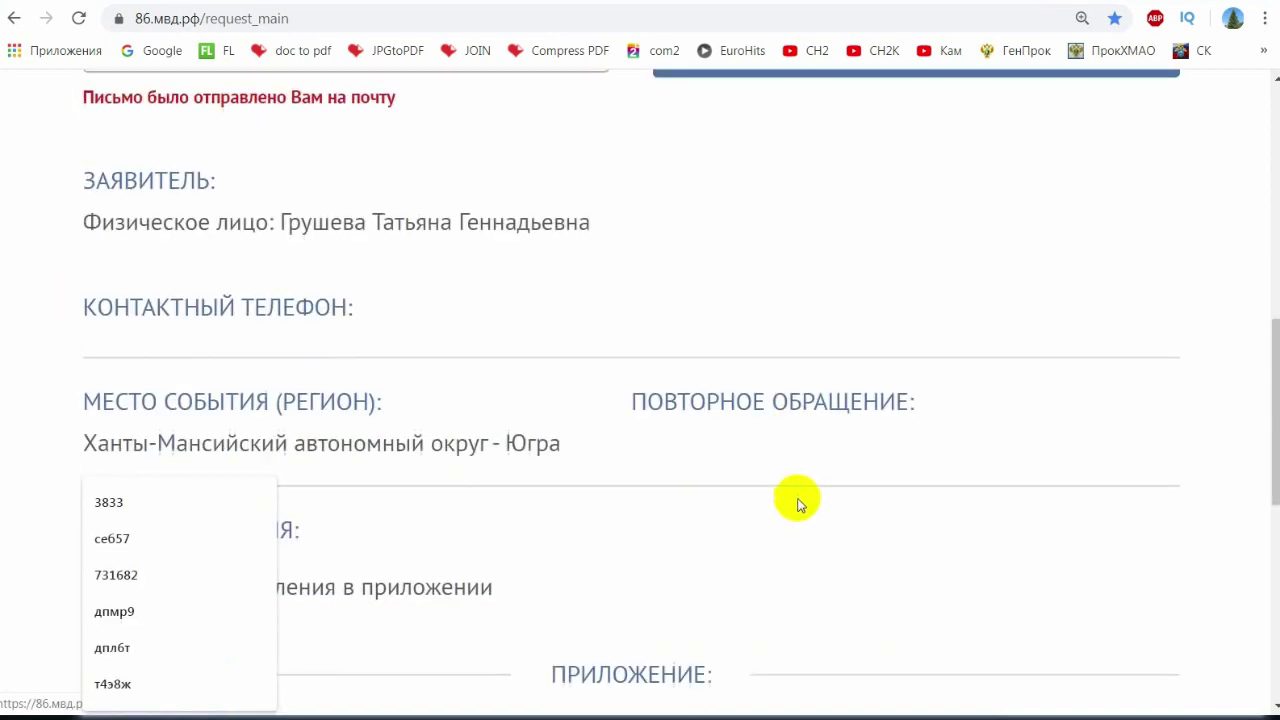
{"action": "scroll", "coordinate": [770, 510], "scroll_direction": "down", "scroll_amount": 2}
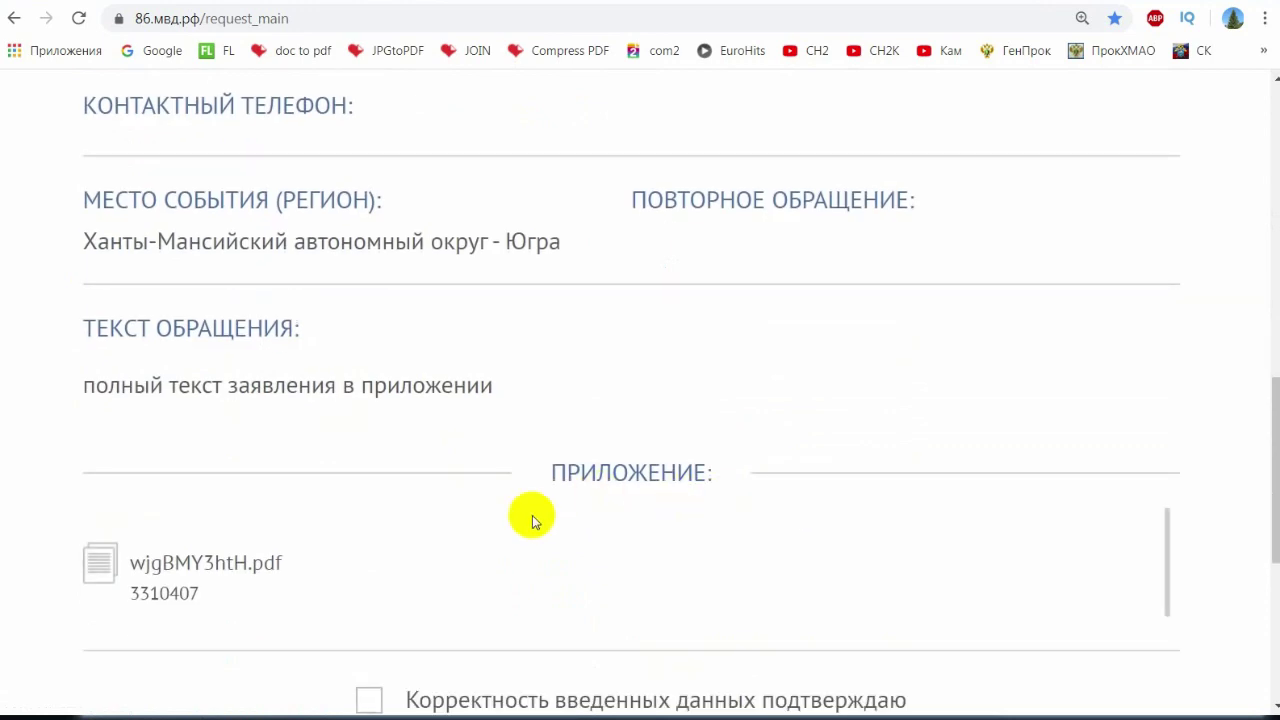
{"action": "scroll", "coordinate": [540, 518], "scroll_direction": "down", "scroll_amount": 2}
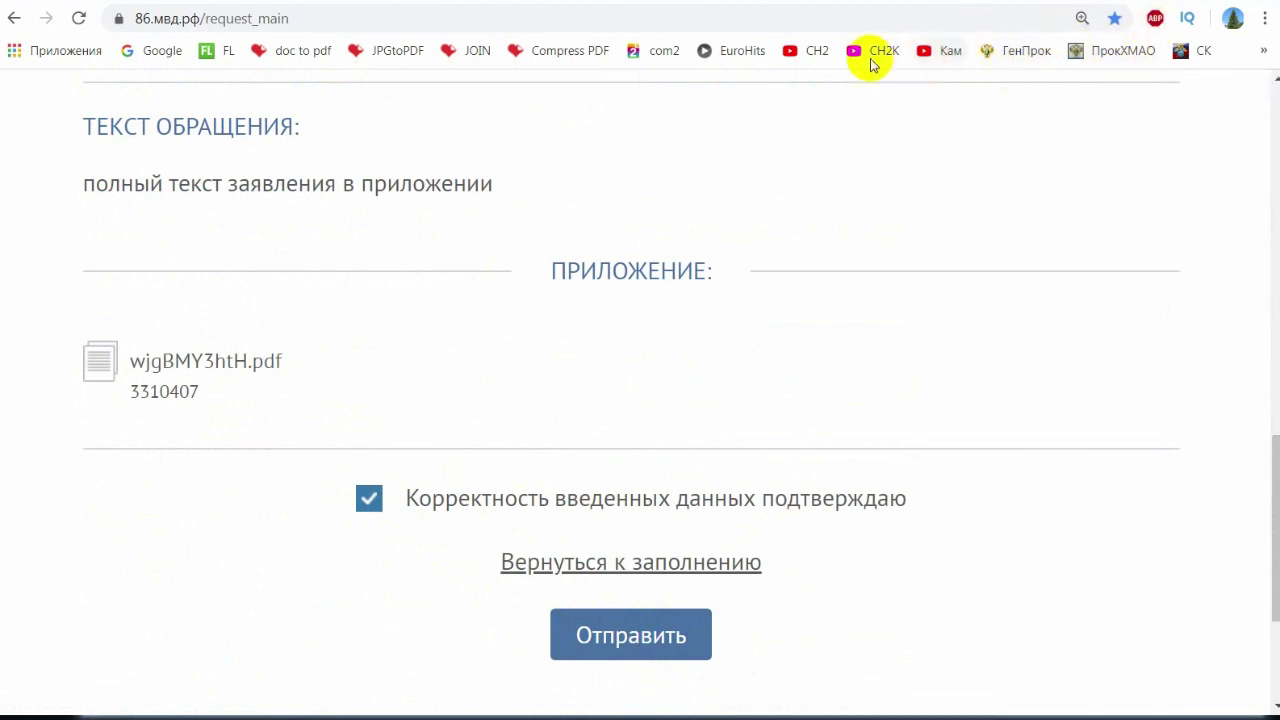
{"action": "scroll", "coordinate": [630, 238], "scroll_direction": "up", "scroll_amount": 10}
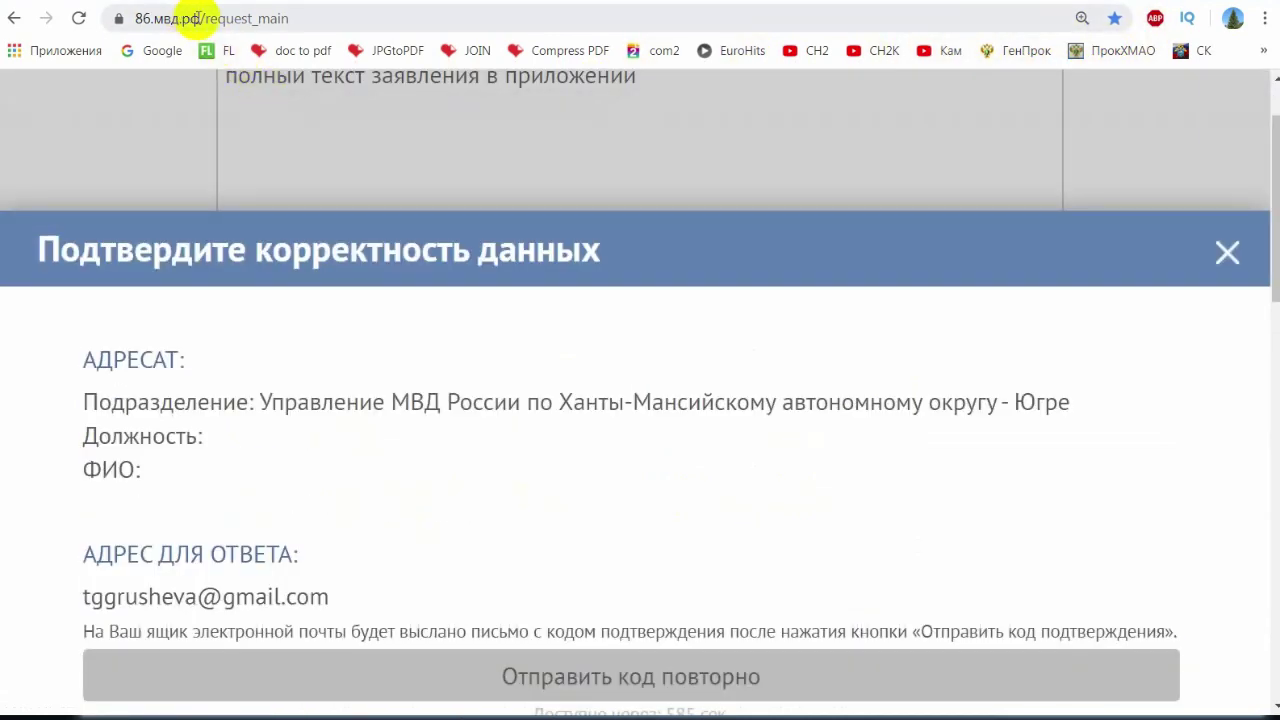
- Edit the address to move from 86.мвд.рф to the federal мвд.рф site
{"action": "left_click_drag", "start_coordinate": [200, 18], "coordinate": [341, 19]}
{"action": "key", "text": "BackSpace"}
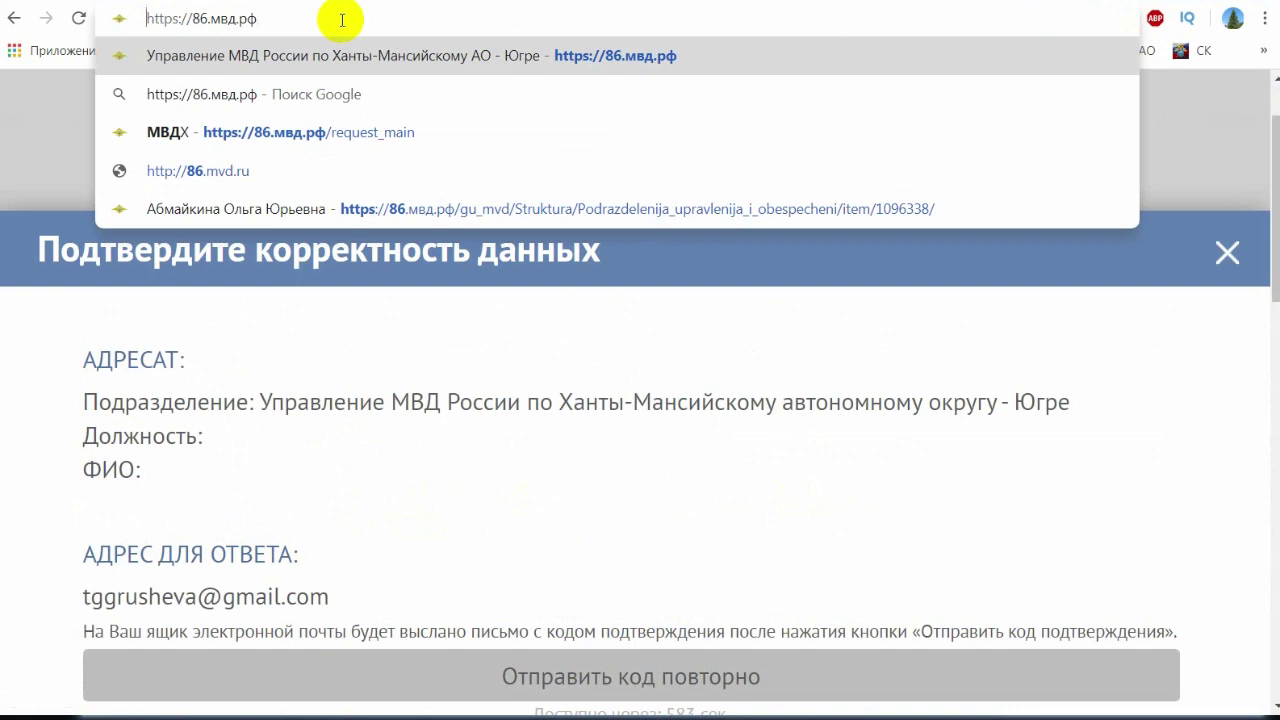
{"action": "key", "text": "BackSpace"}
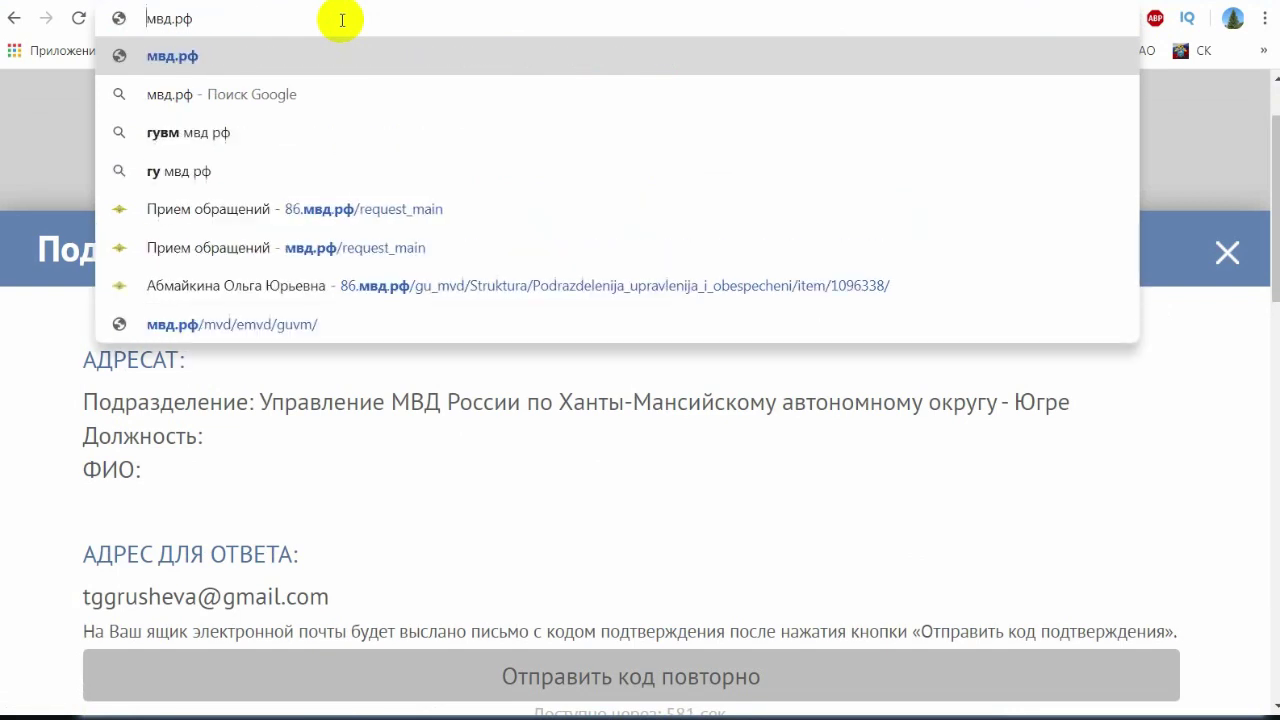
{"action": "key", "text": "Return"}
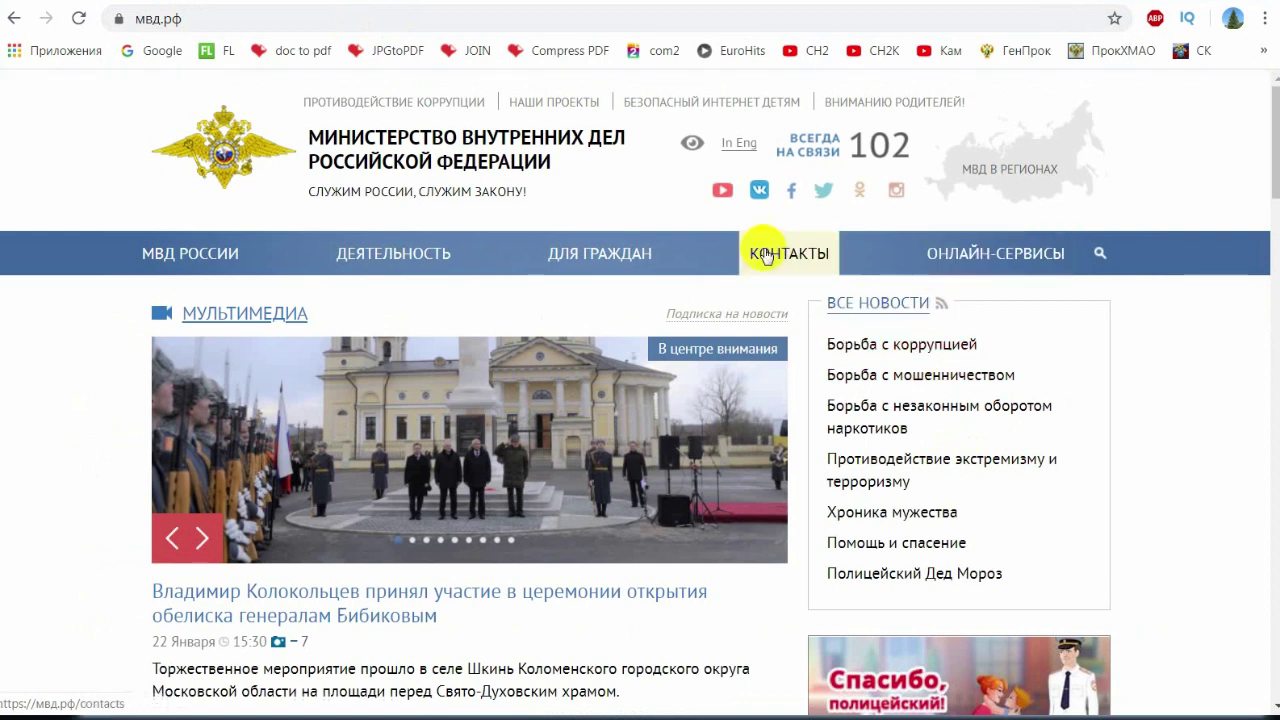
- Open Прием обращений граждан и организаций and choose the Ministry as recipient
{"action": "mouse_move", "coordinate": [592, 250]}
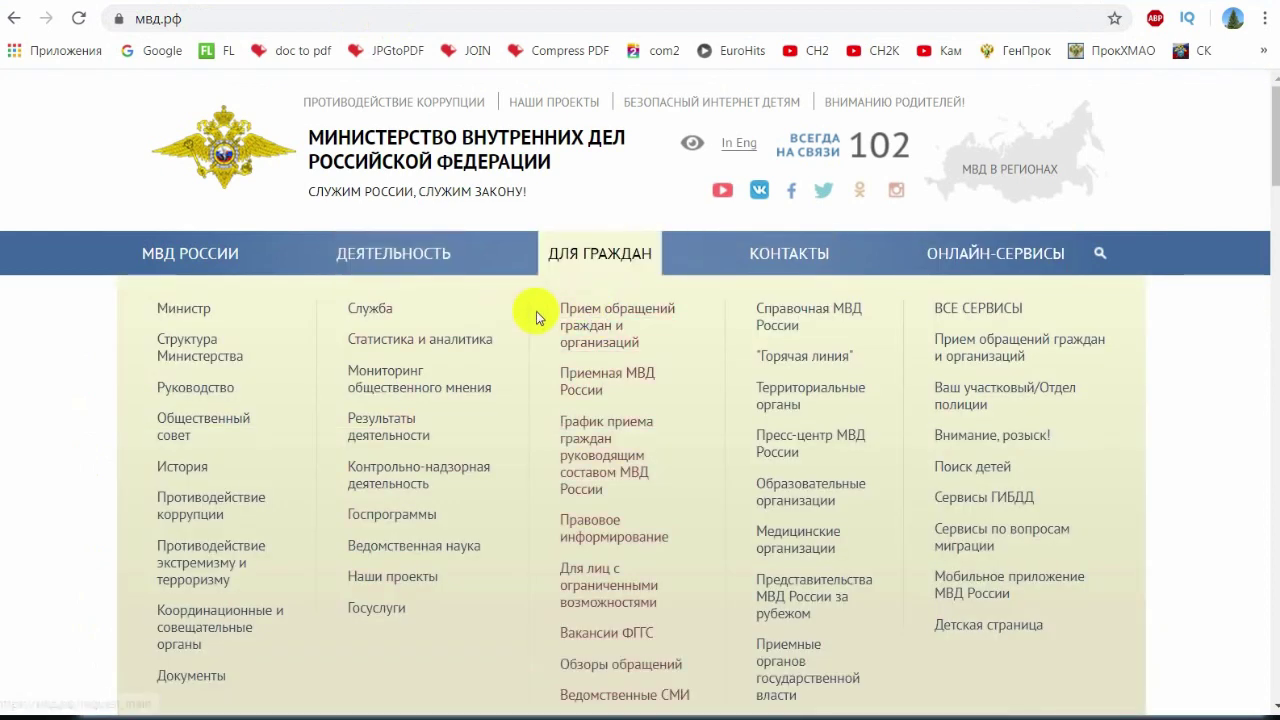
{"action": "left_click", "coordinate": [591, 309]}
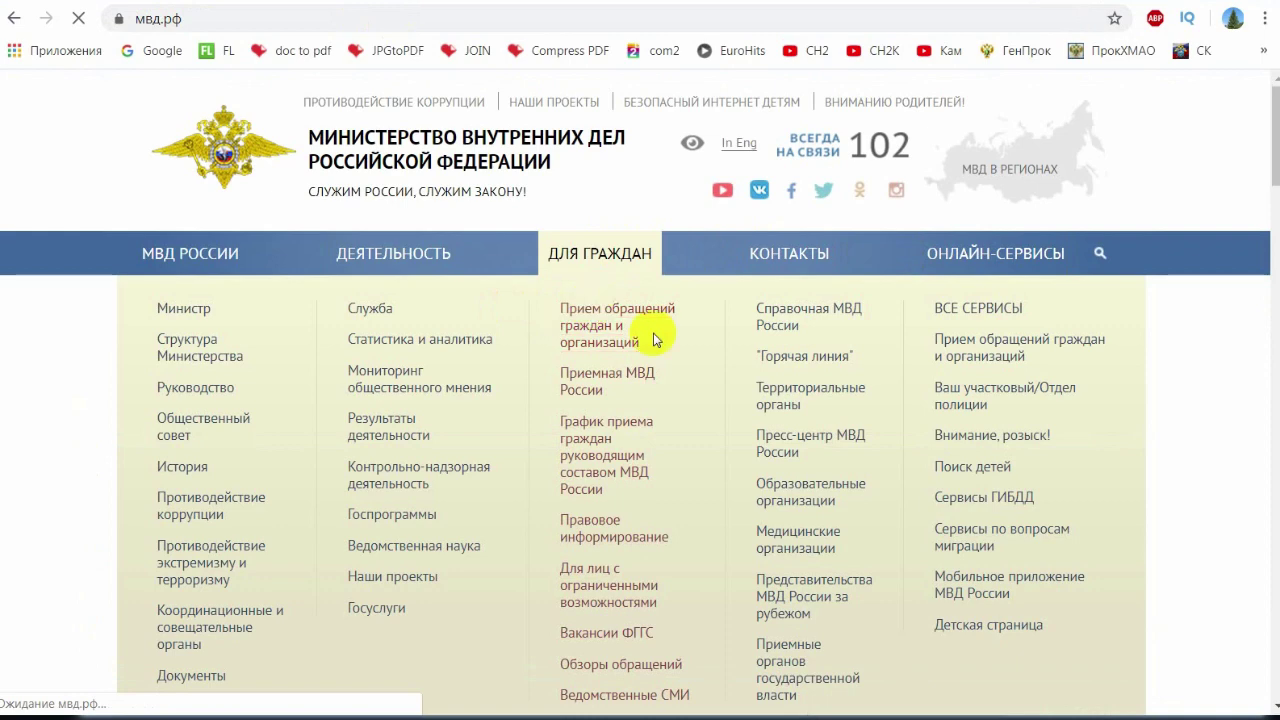
{"action": "left_click", "coordinate": [452, 412]}
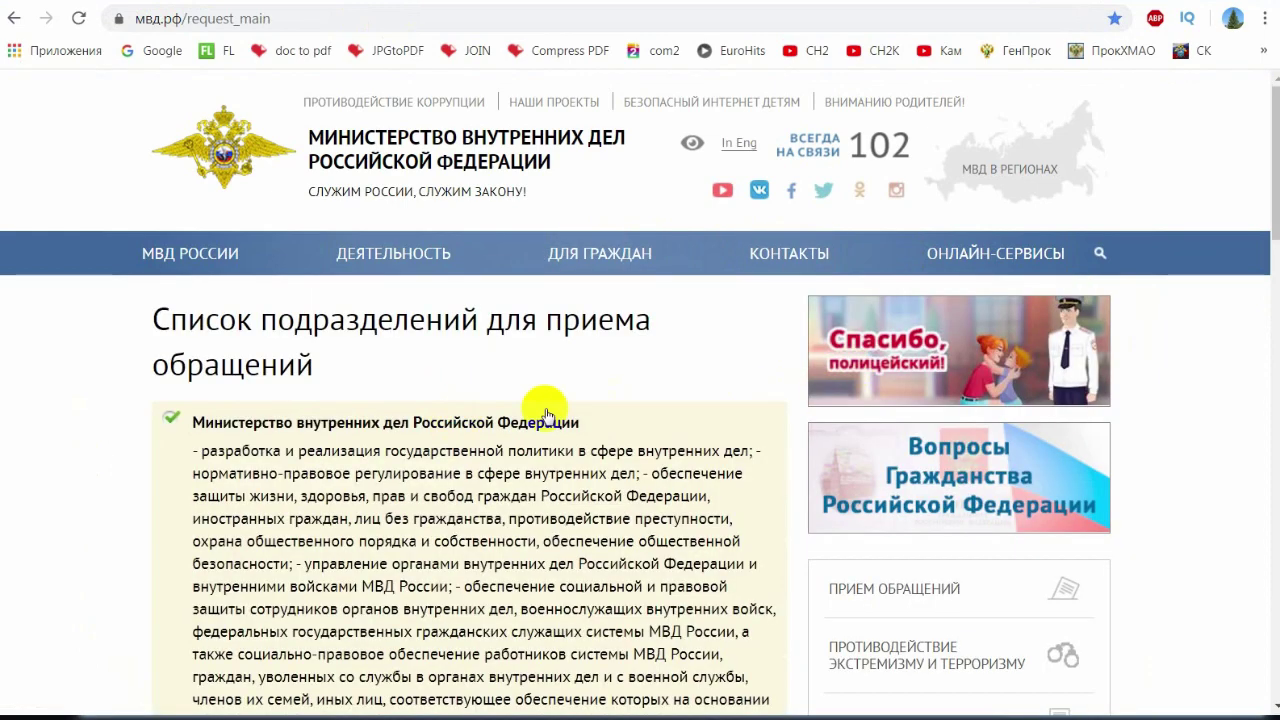
{"action": "scroll", "coordinate": [700, 423], "scroll_direction": "down", "scroll_amount": 10}
{"action": "scroll", "coordinate": [569, 443], "scroll_direction": "down", "scroll_amount": 8}
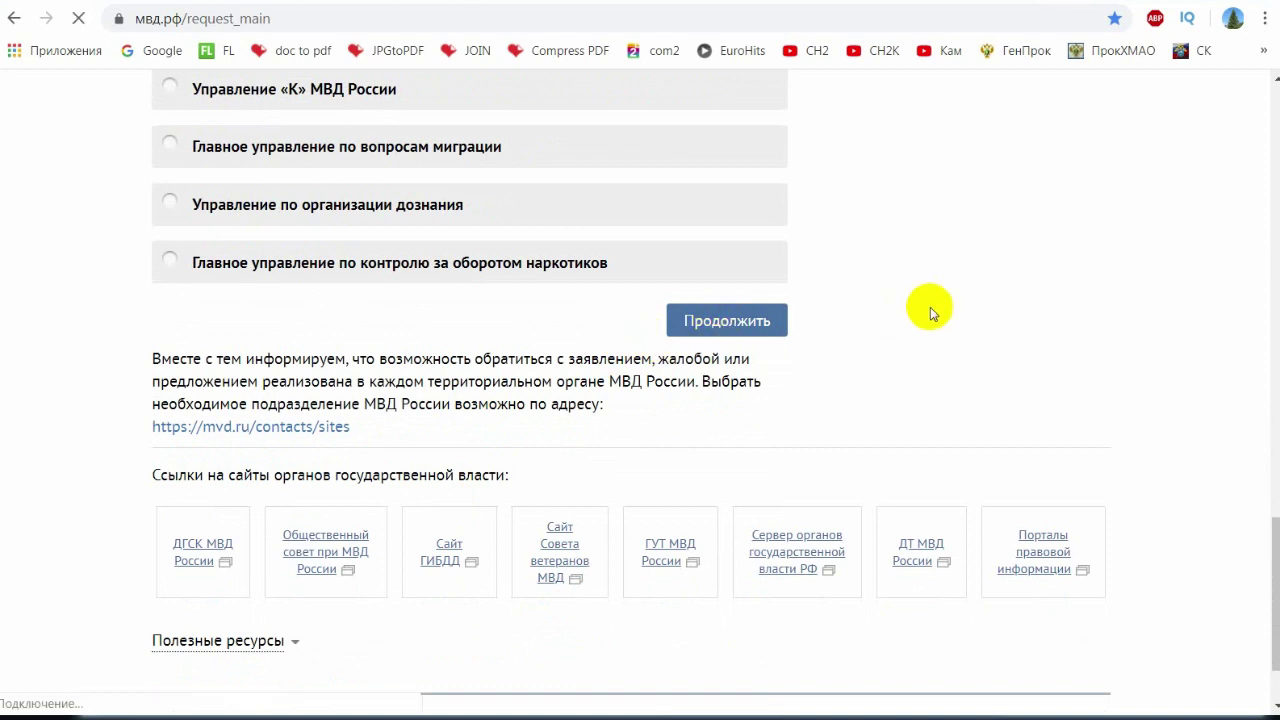
{"action": "scroll", "coordinate": [428, 314], "scroll_direction": "down", "scroll_amount": 15}
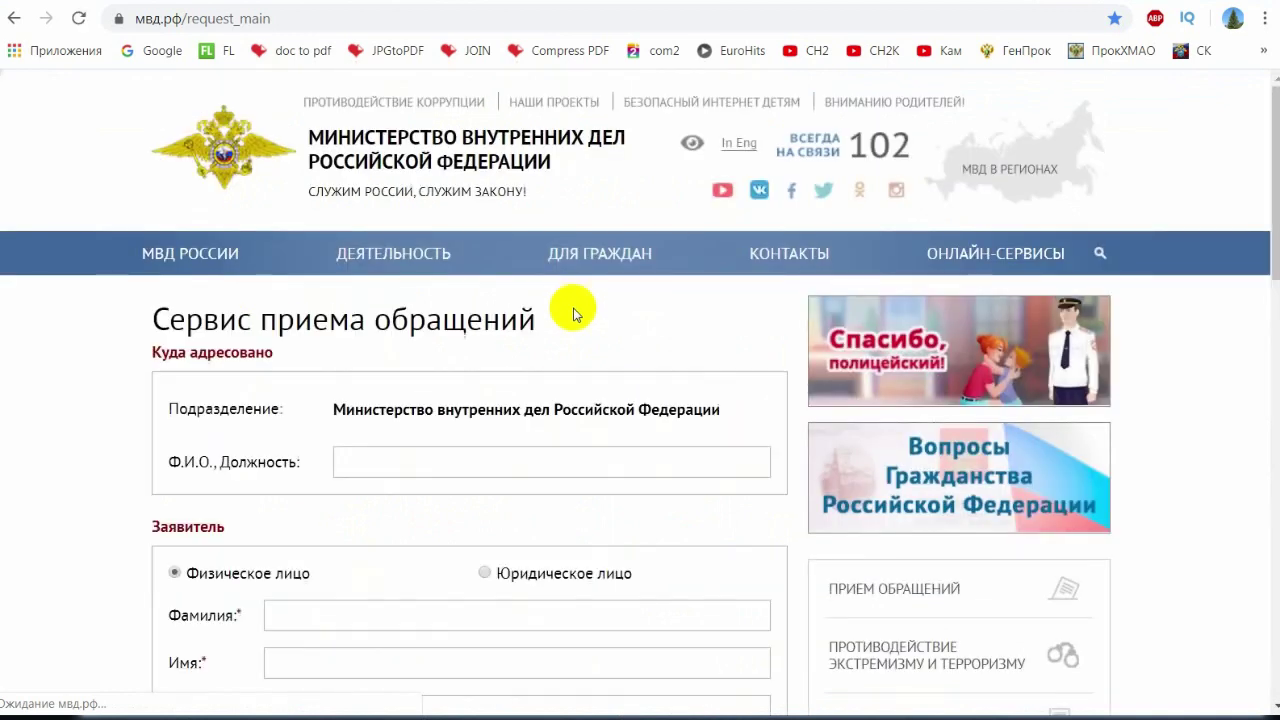
{"action": "scroll", "coordinate": [580, 343], "scroll_direction": "down", "scroll_amount": 10}
{"action": "scroll", "coordinate": [680, 390], "scroll_direction": "down", "scroll_amount": 2}
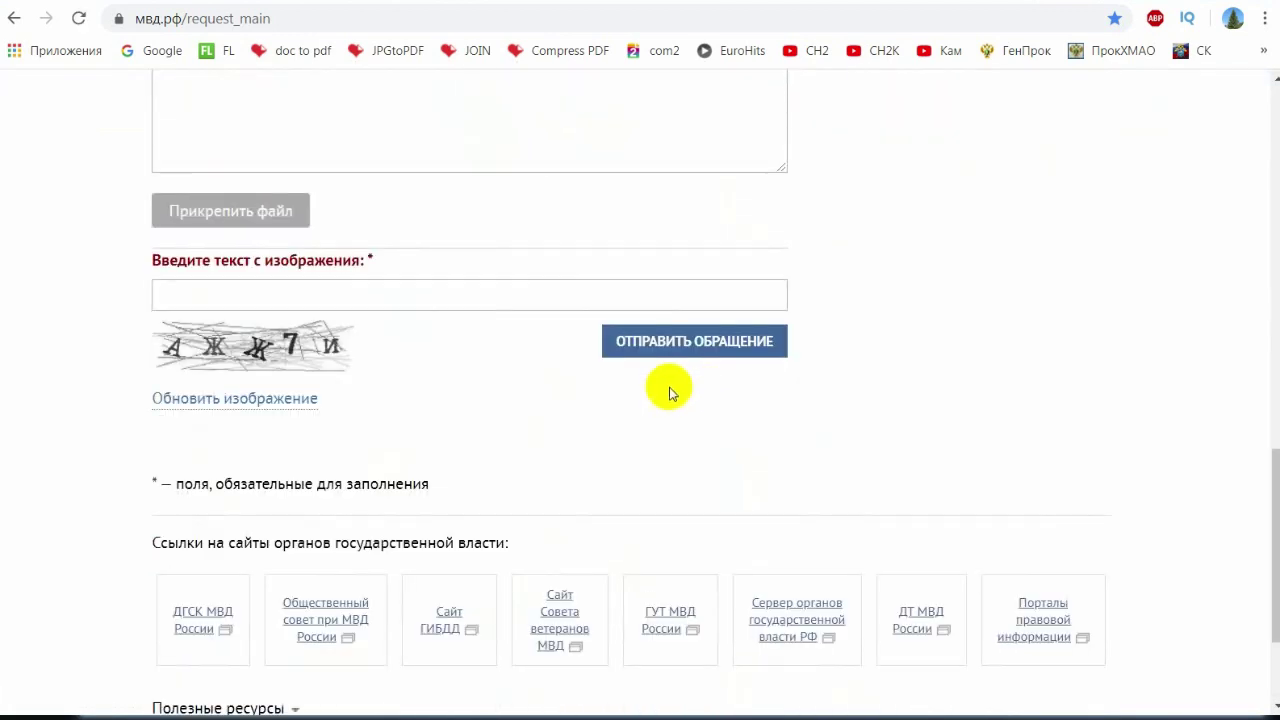
{"action": "scroll", "coordinate": [763, 412], "scroll_direction": "up", "scroll_amount": 5}
{"action": "scroll", "coordinate": [777, 412], "scroll_direction": "up", "scroll_amount": 8}
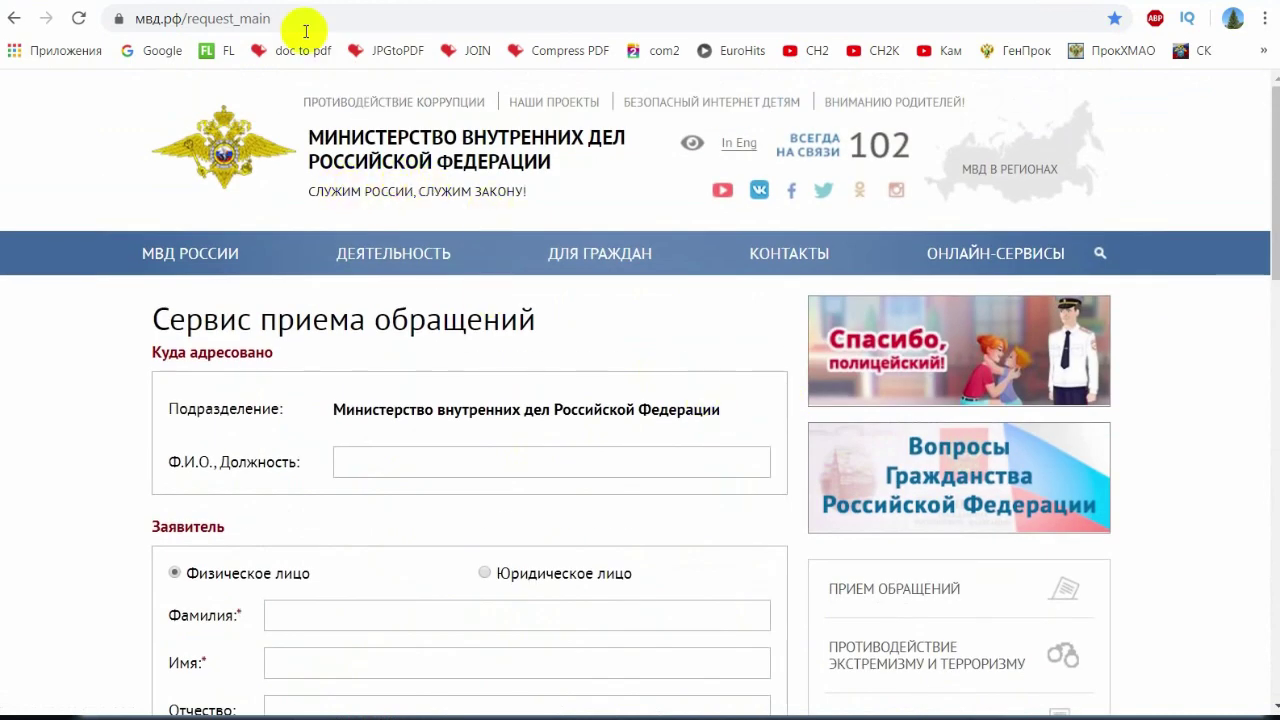
{"action": "left_click", "coordinate": [230, 2]}
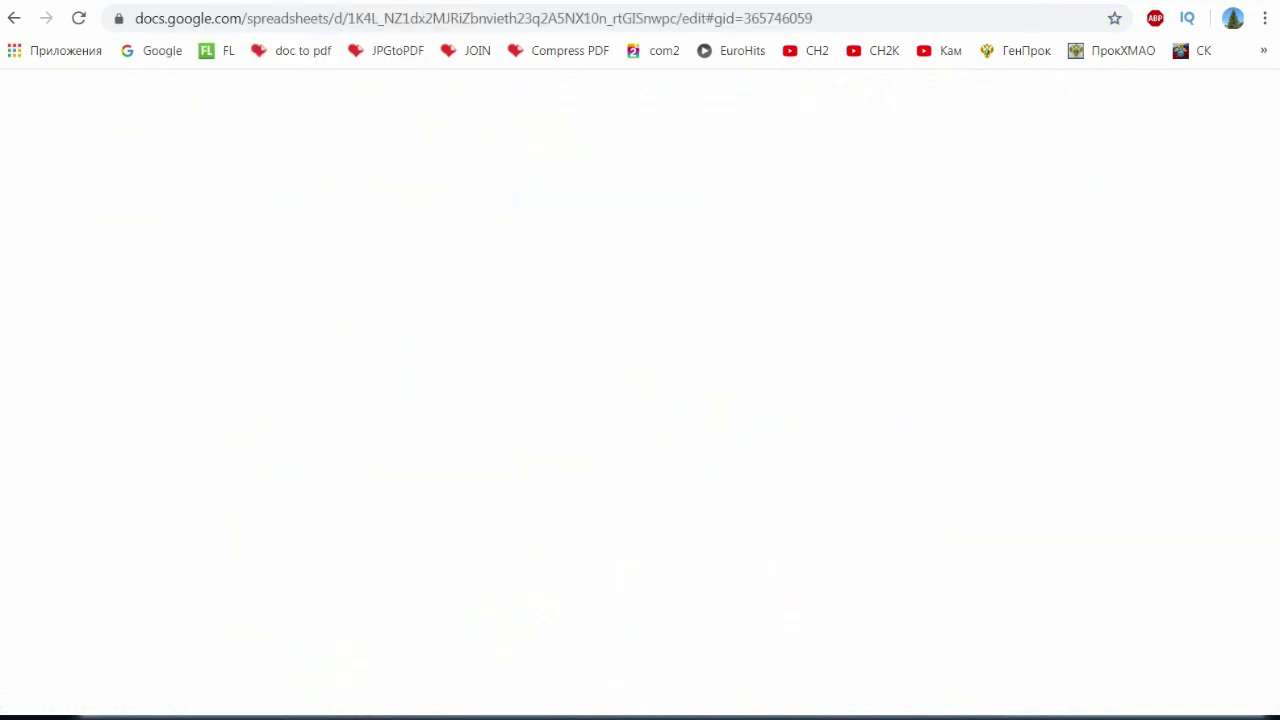
{"action": "left_click", "coordinate": [330, 2]}
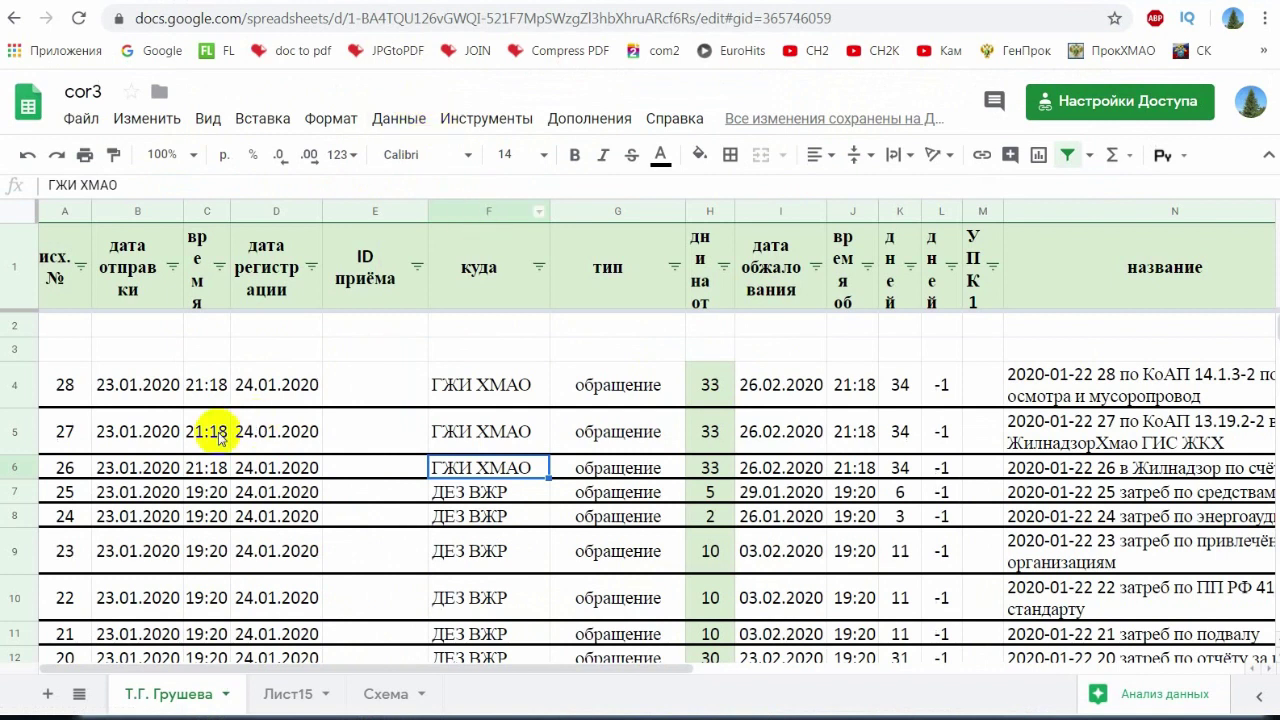
{"action": "left_click", "coordinate": [219, 437]}
{"action": "scroll", "coordinate": [350, 512], "scroll_direction": "down", "scroll_amount": 12}
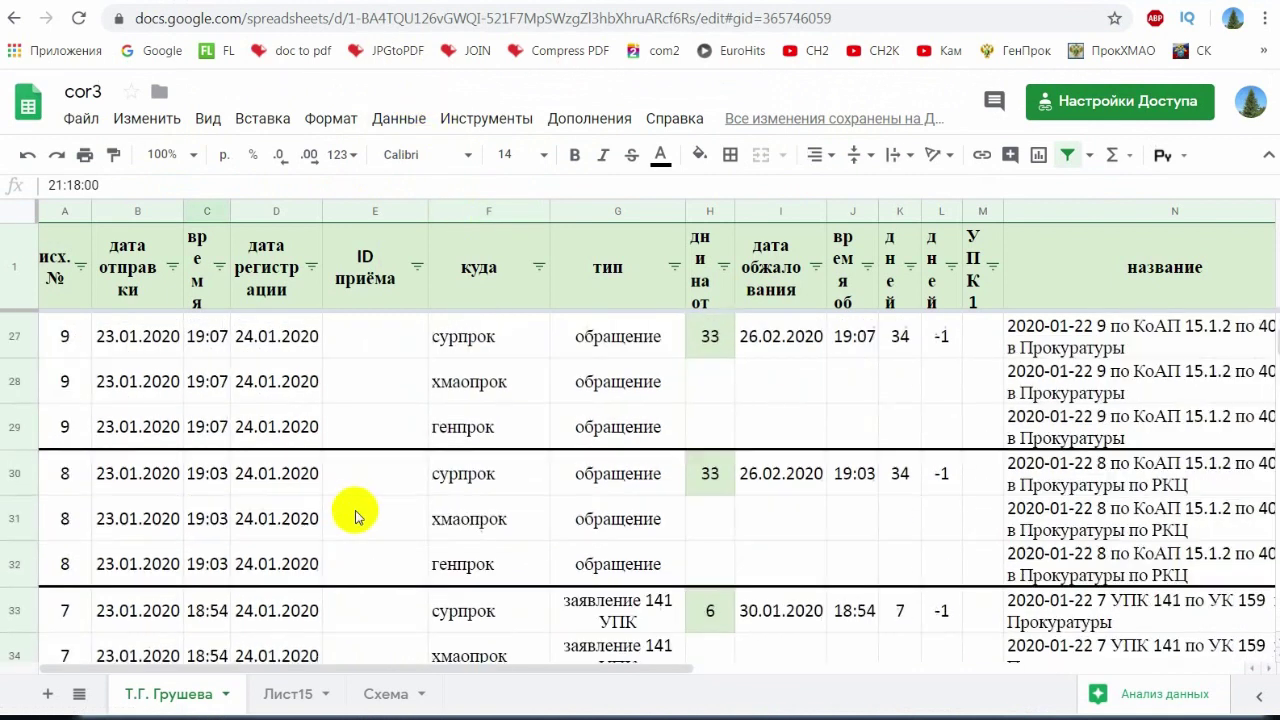
{"action": "scroll", "coordinate": [361, 514], "scroll_direction": "up", "scroll_amount": 2}
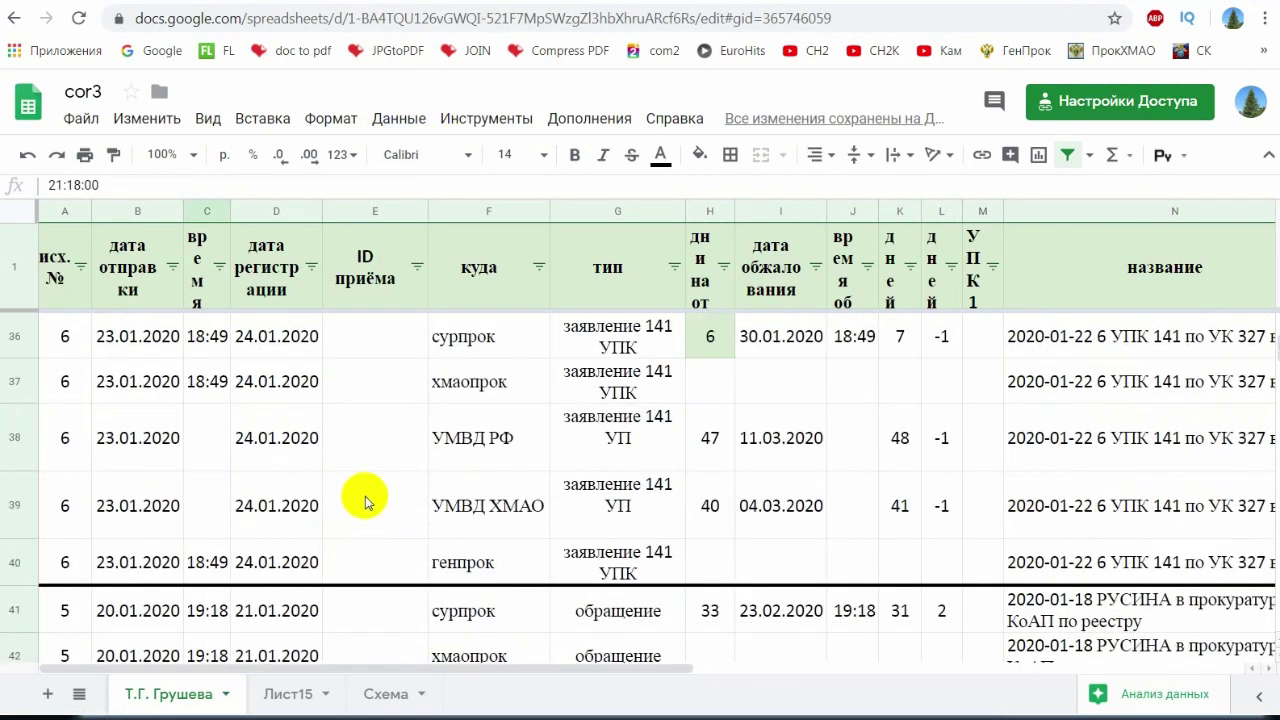
{"action": "left_click", "coordinate": [370, 501]}
{"action": "left_click", "coordinate": [385, 512]}
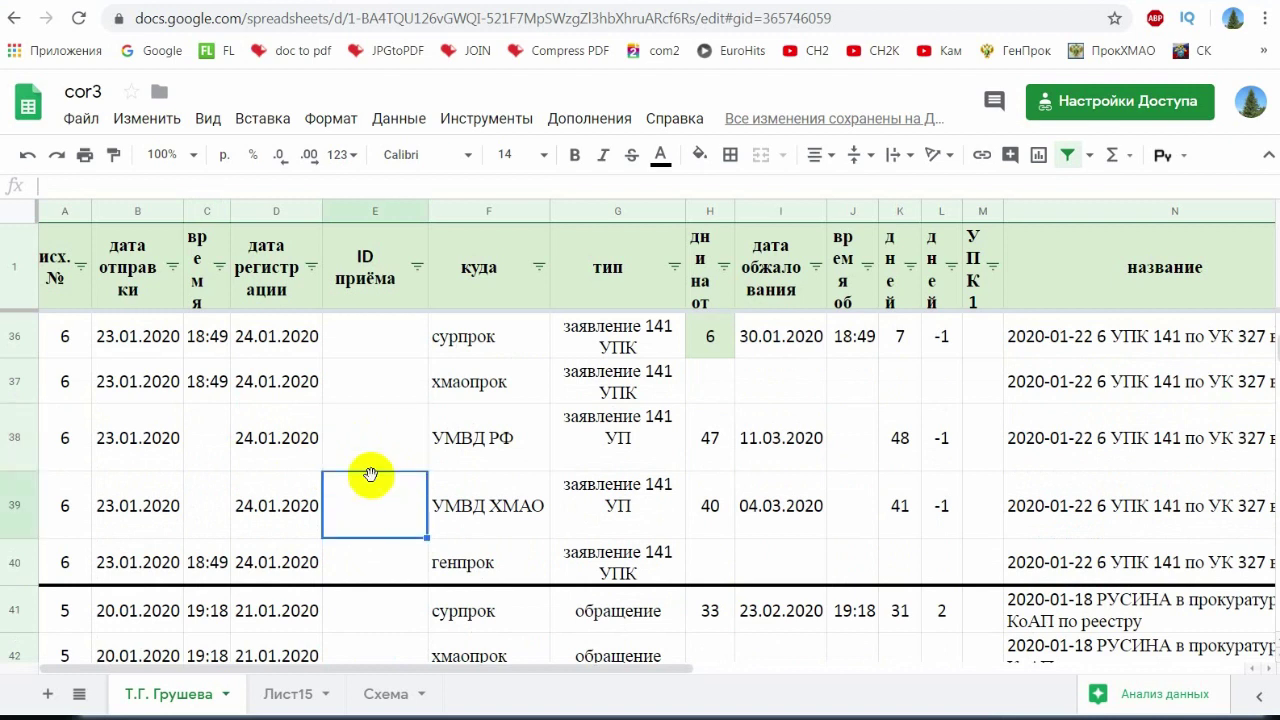
{"action": "left_click", "coordinate": [370, 442]}
{"action": "scroll", "coordinate": [705, 546], "scroll_direction": "down", "scroll_amount": 3}
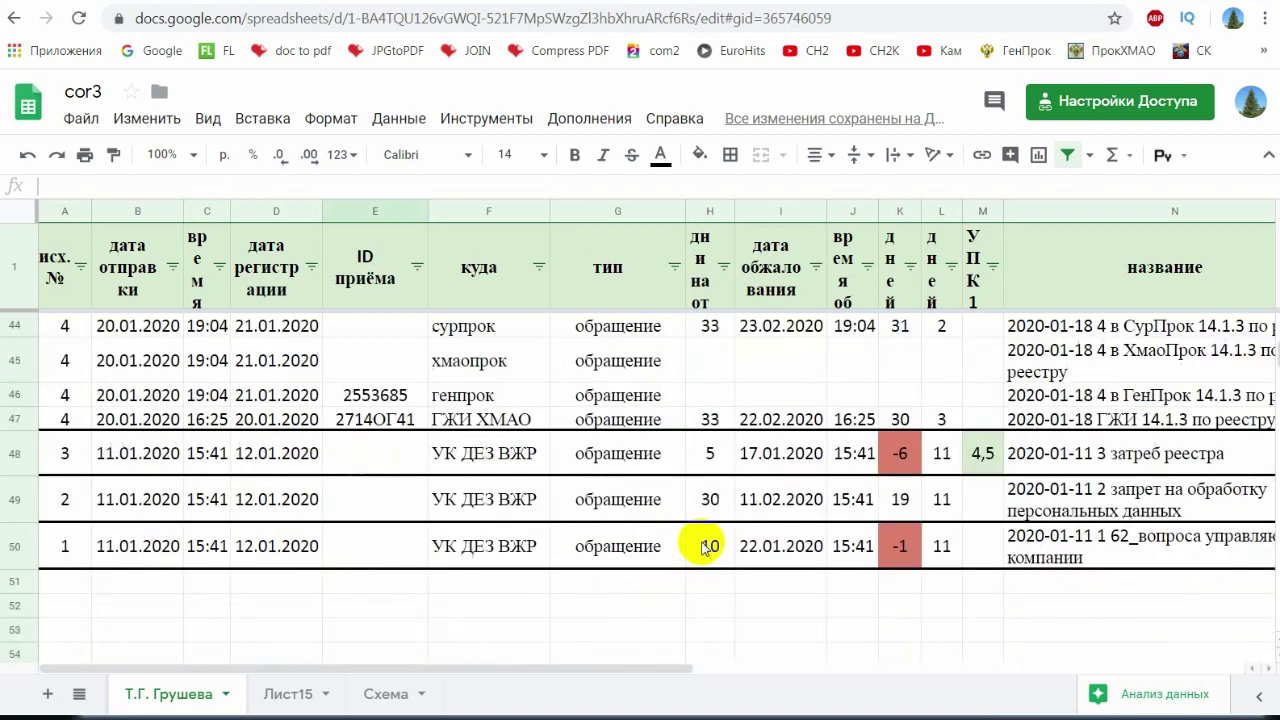
{"action": "left_click", "coordinate": [985, 460]}
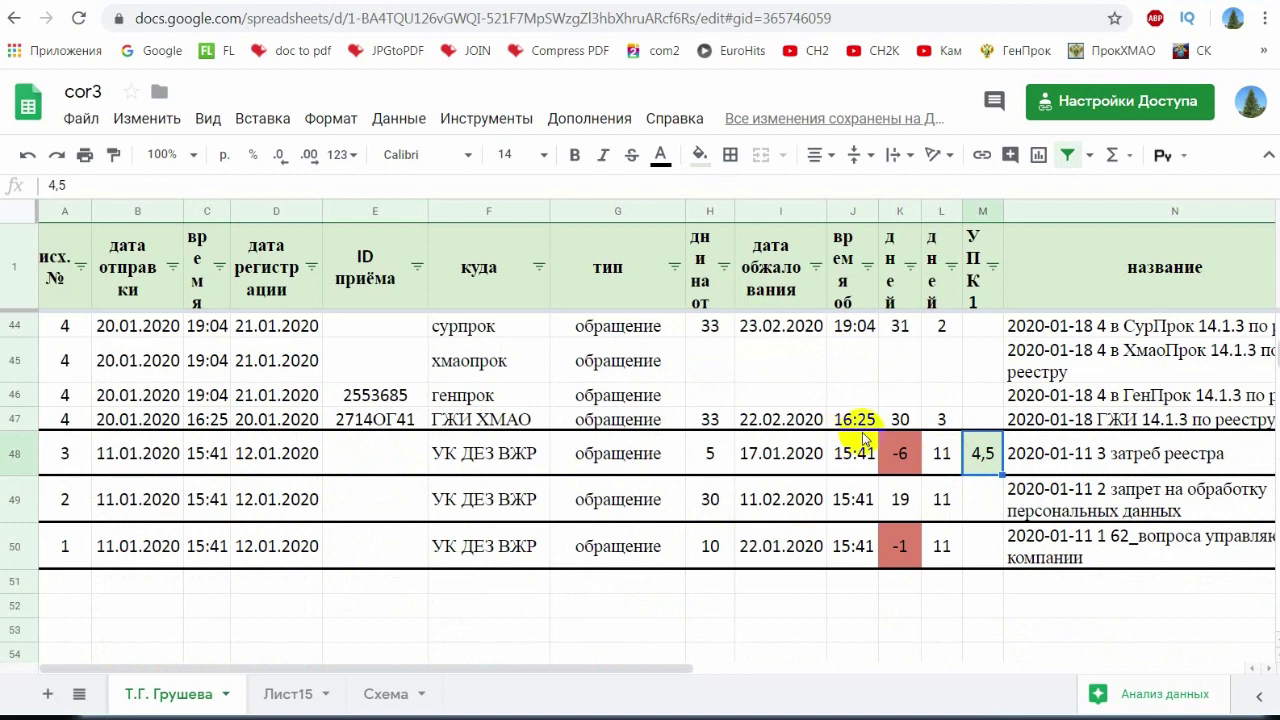
{"action": "left_click_drag", "start_coordinate": [205, 453], "coordinate": [1155, 455]}
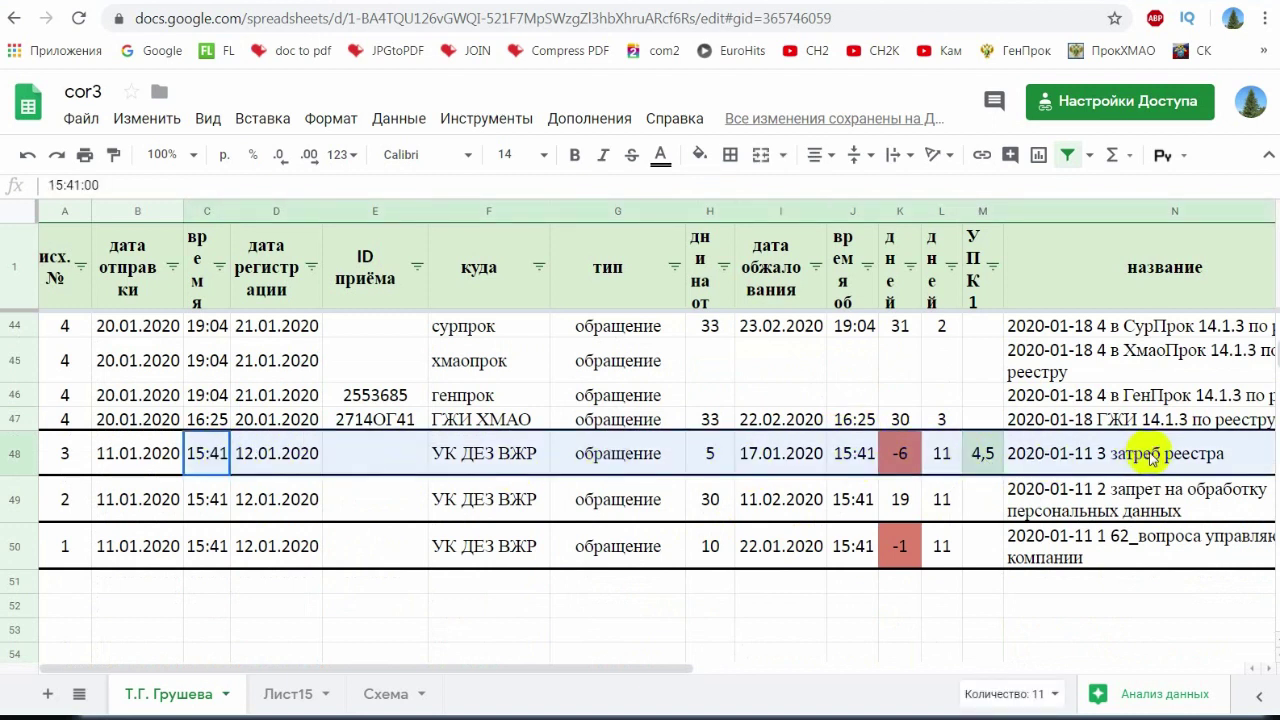
{"action": "left_click", "coordinate": [981, 468]}
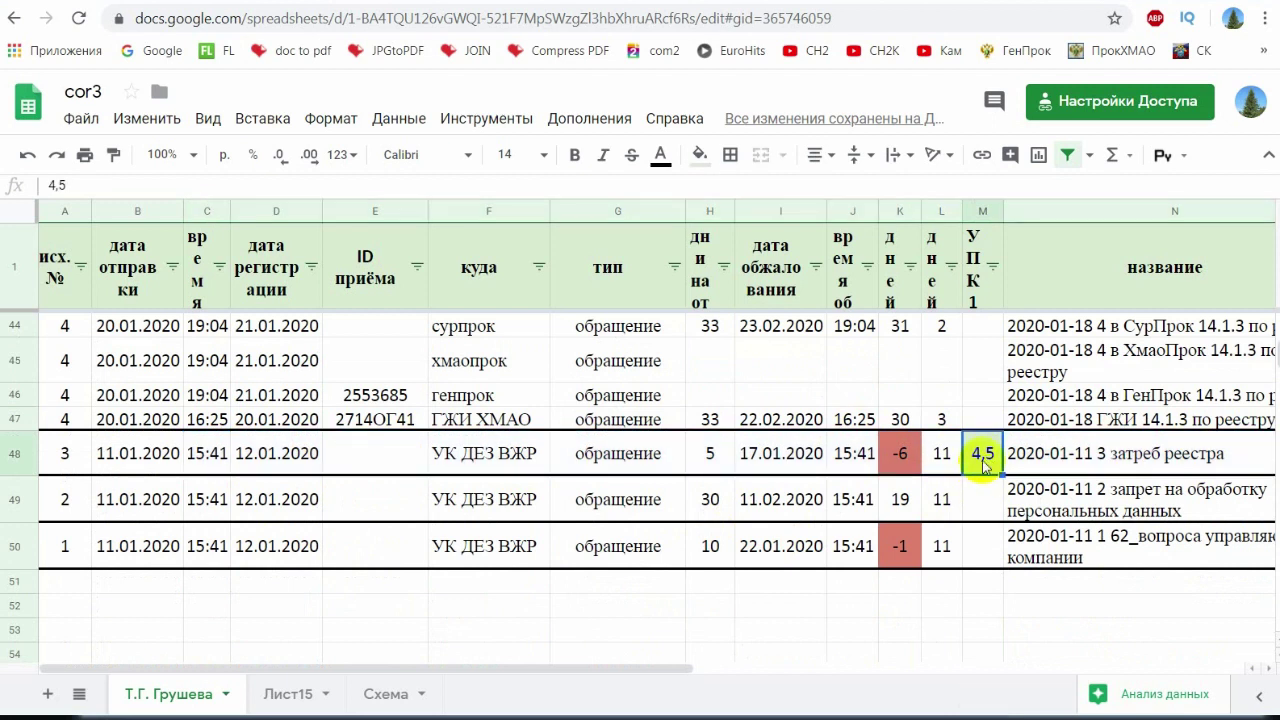
{"action": "left_click_drag", "start_coordinate": [115, 420], "coordinate": [140, 330]}
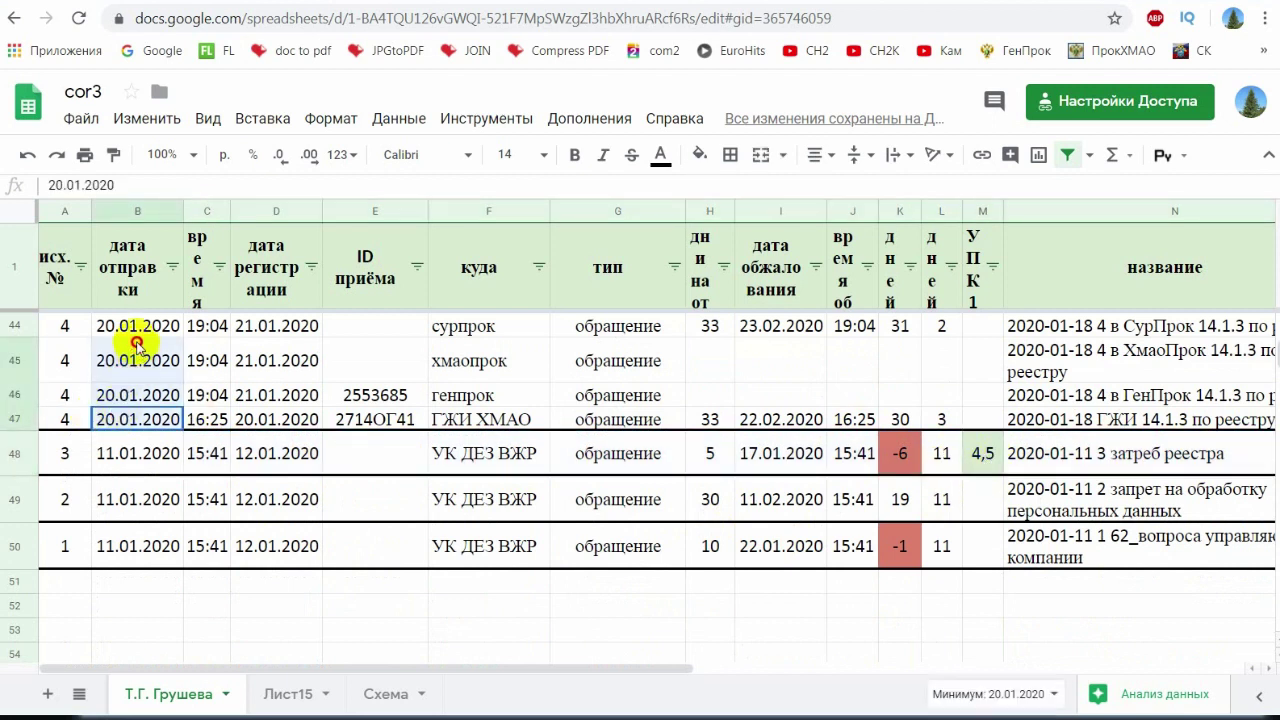
{"action": "scroll", "coordinate": [157, 371], "scroll_direction": "up", "scroll_amount": 2}
{"action": "left_click_drag", "start_coordinate": [65, 387], "coordinate": [165, 597]}
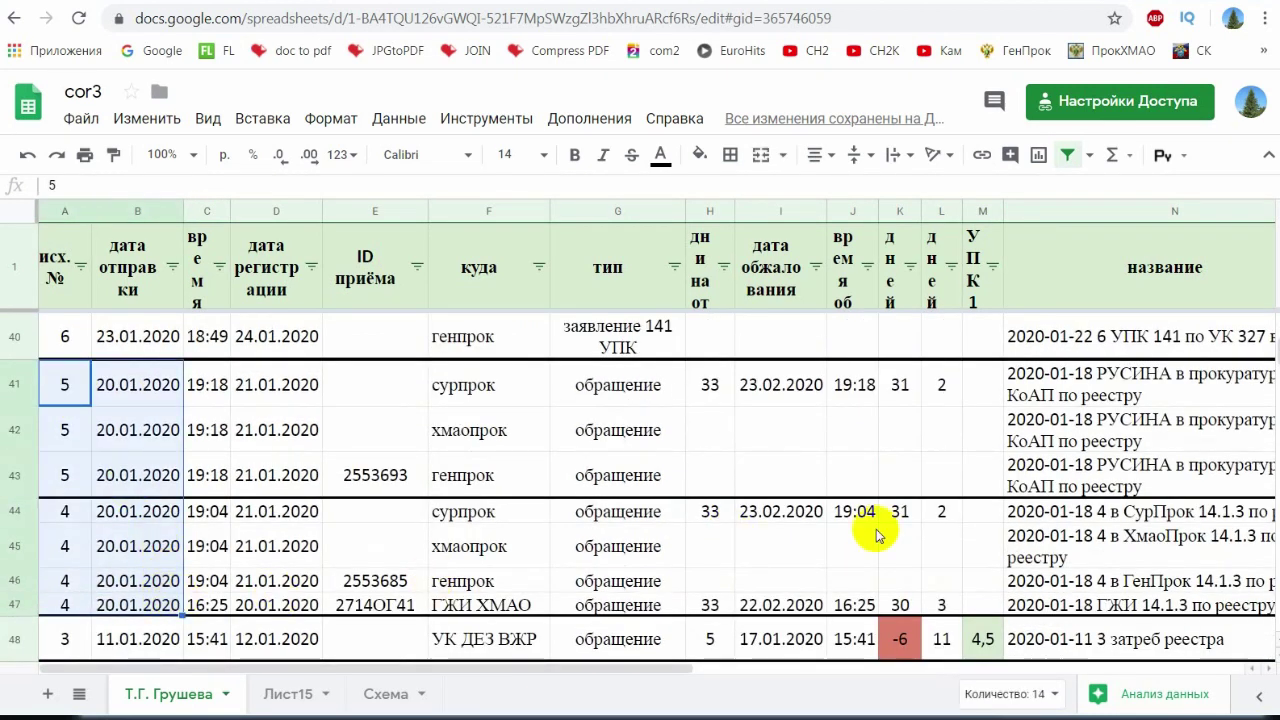
{"action": "scroll", "coordinate": [871, 529], "scroll_direction": "down", "scroll_amount": 2}
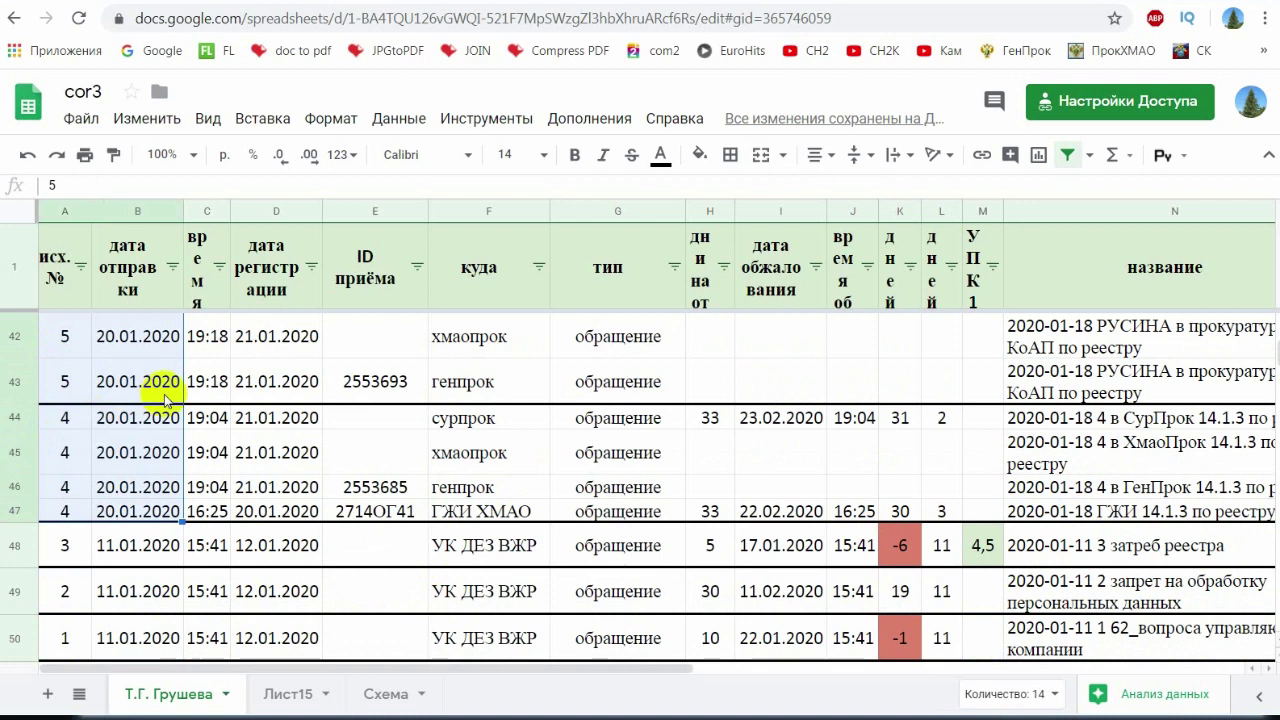
{"action": "left_click", "coordinate": [984, 550]}
{"action": "left_click", "coordinate": [1110, 556]}
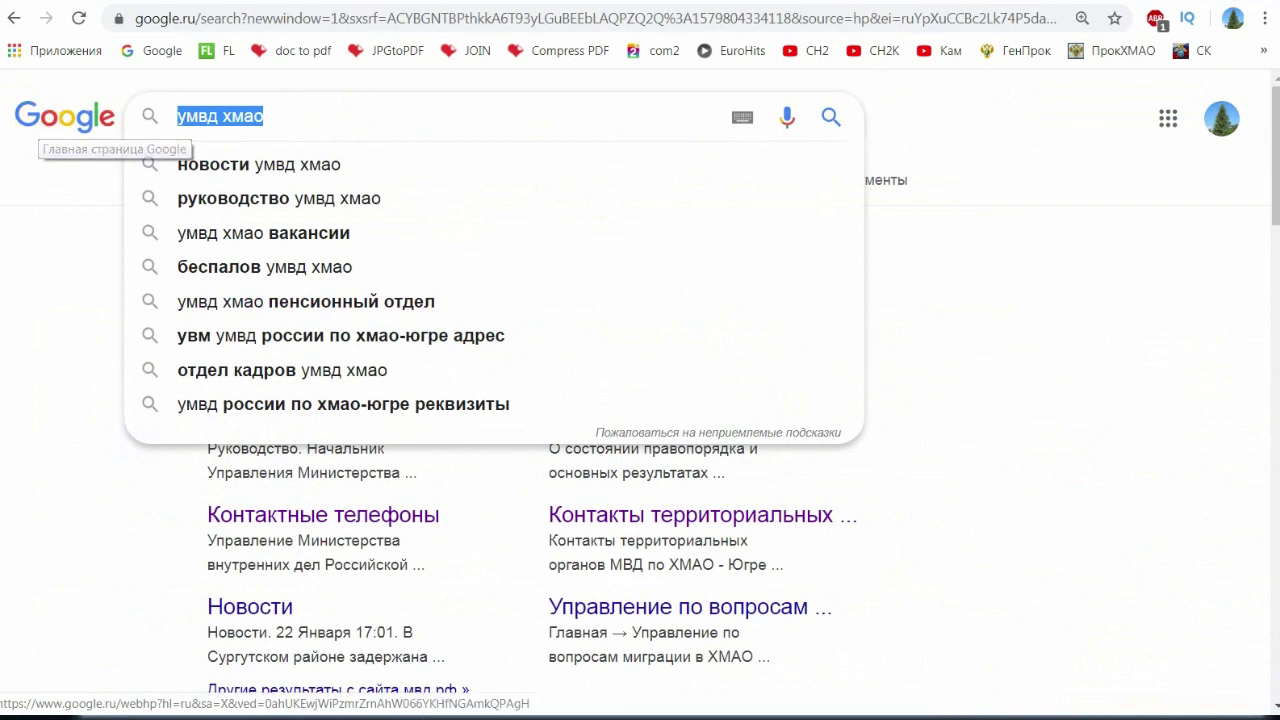
- Search 'налоговая сургут интернет приёмная' and open the nalog.ru page on online appeals
{"action": "type", "text": "н"}
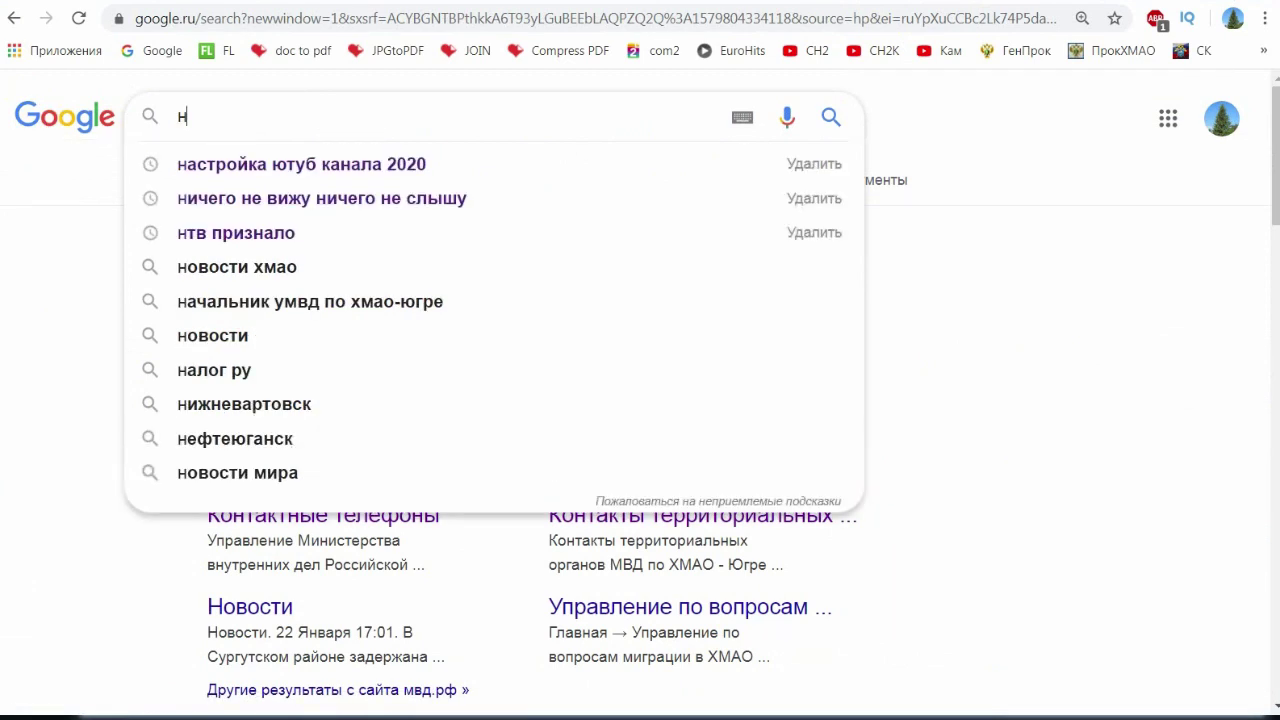
{"action": "type", "text": "алоговая сургут интернет приёмная"}
{"action": "key", "text": "Return"}
{"action": "scroll", "coordinate": [485, 320], "scroll_direction": "down", "scroll_amount": 1}
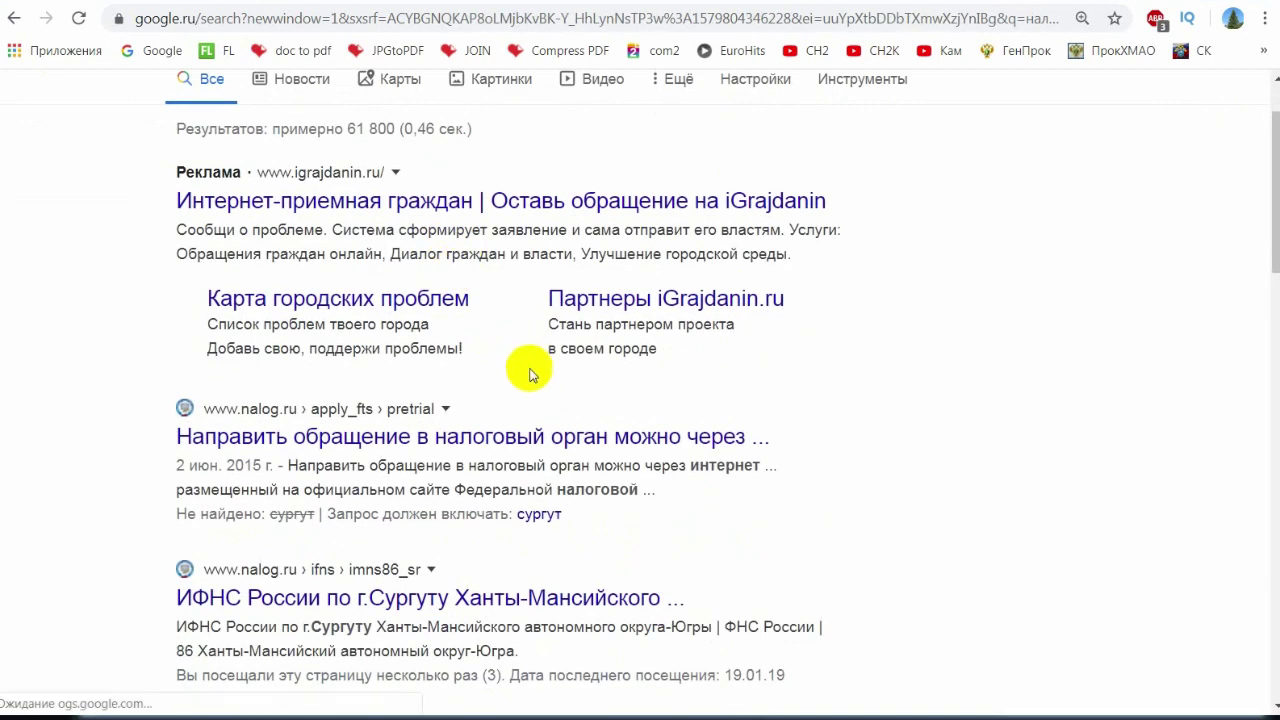
{"action": "left_click", "coordinate": [500, 440]}
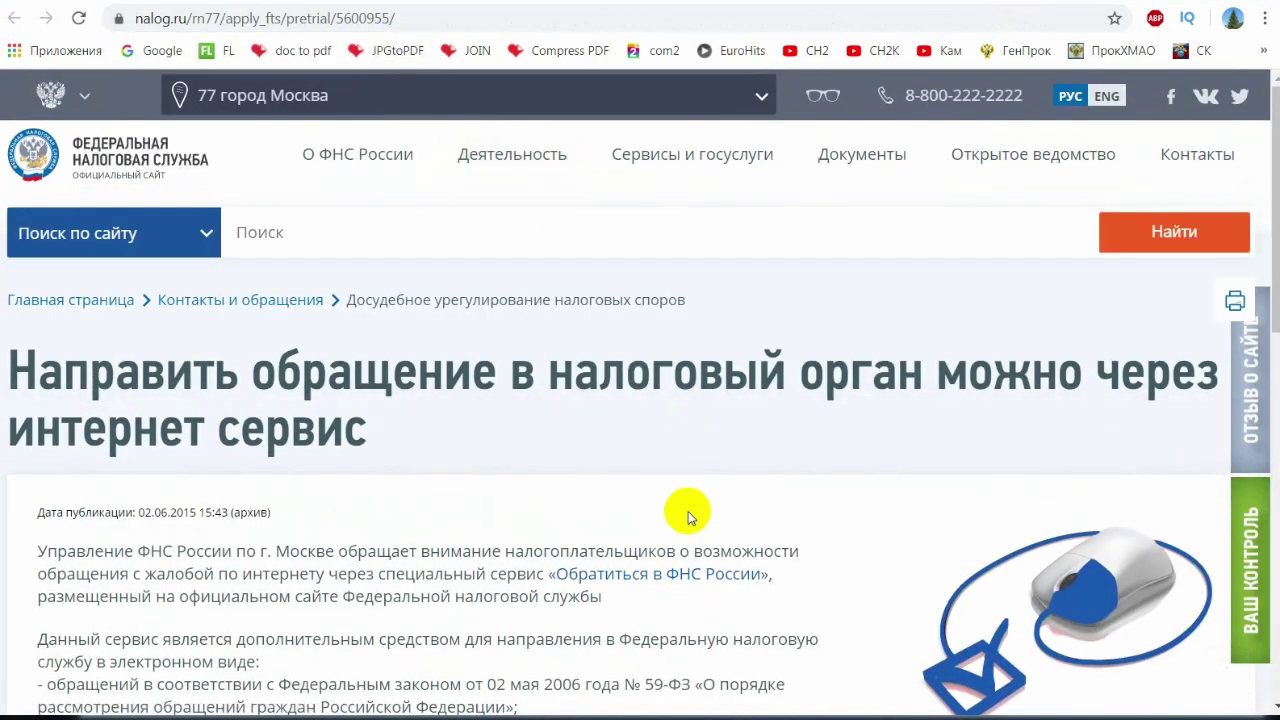
- Start a new nalog.ru appeal on the other-appeals form as an individual
{"action": "scroll", "coordinate": [686, 510], "scroll_direction": "down", "scroll_amount": 4}
{"action": "scroll", "coordinate": [686, 517], "scroll_direction": "up", "scroll_amount": 3}
{"action": "left_click", "coordinate": [660, 428]}
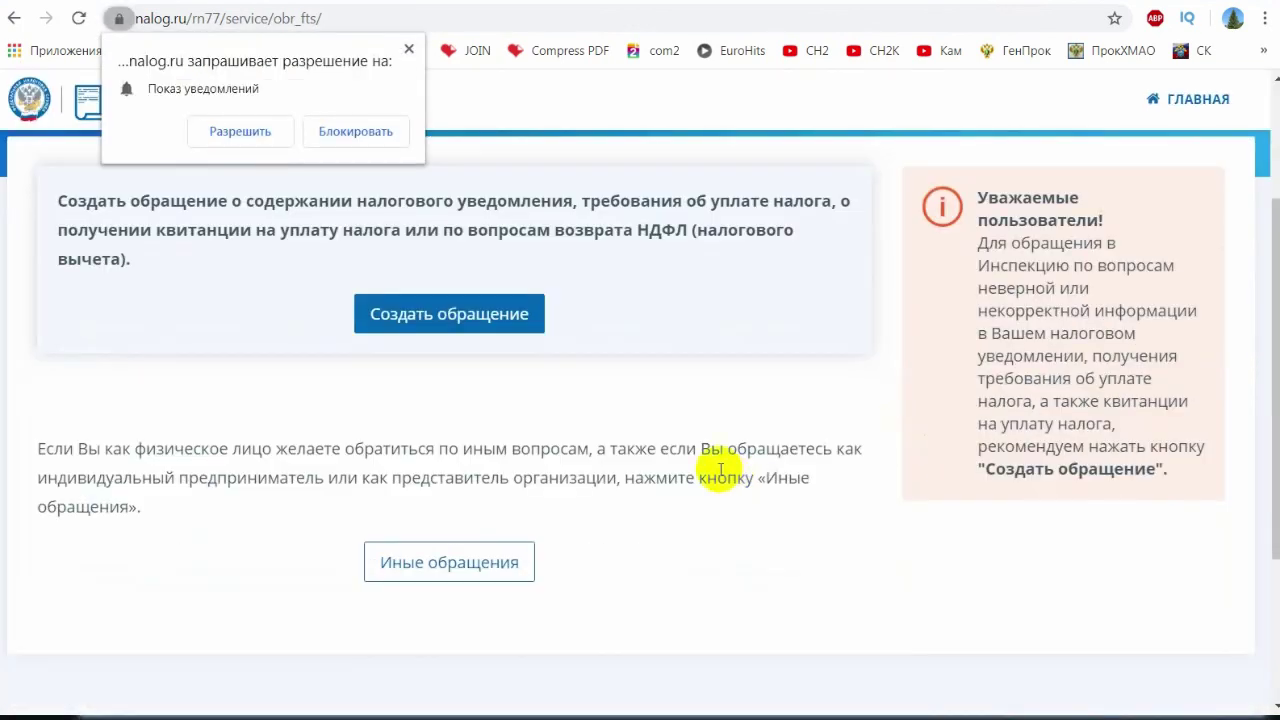
{"action": "left_click", "coordinate": [480, 323]}
{"action": "scroll", "coordinate": [708, 455], "scroll_direction": "down", "scroll_amount": 10}
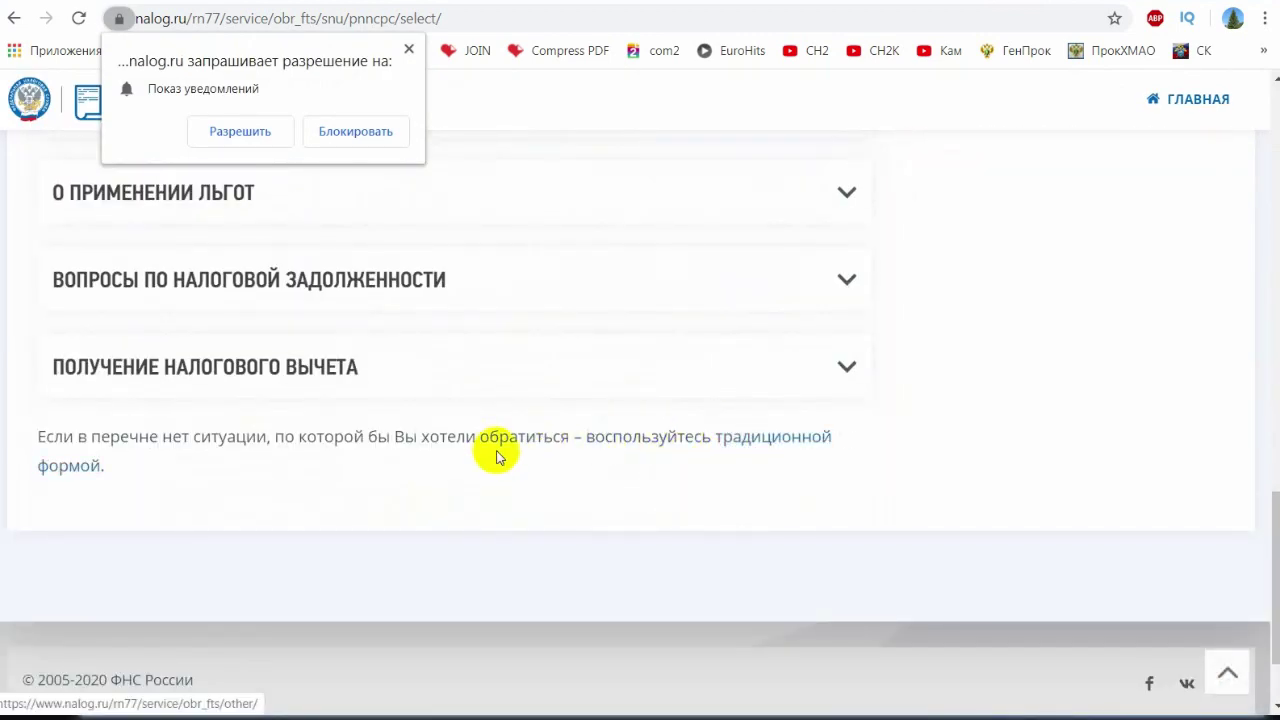
{"action": "left_click", "coordinate": [770, 440]}
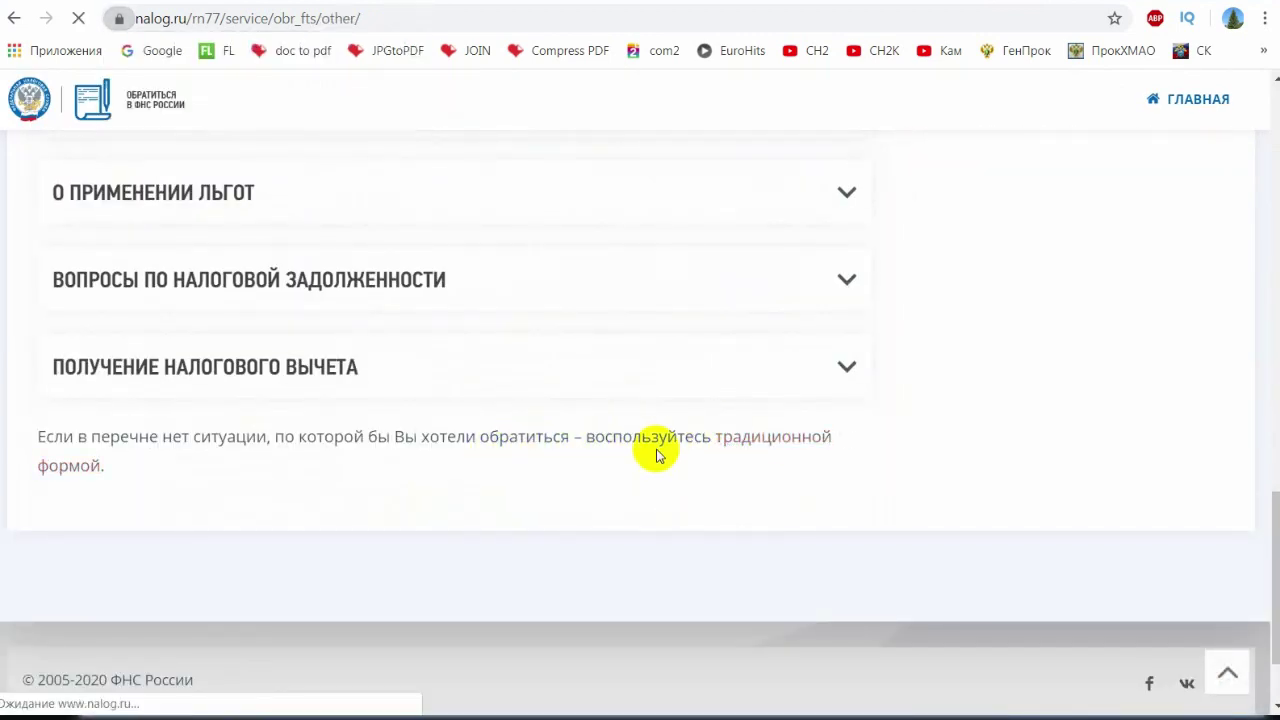
{"action": "scroll", "coordinate": [690, 455], "scroll_direction": "down", "scroll_amount": 4}
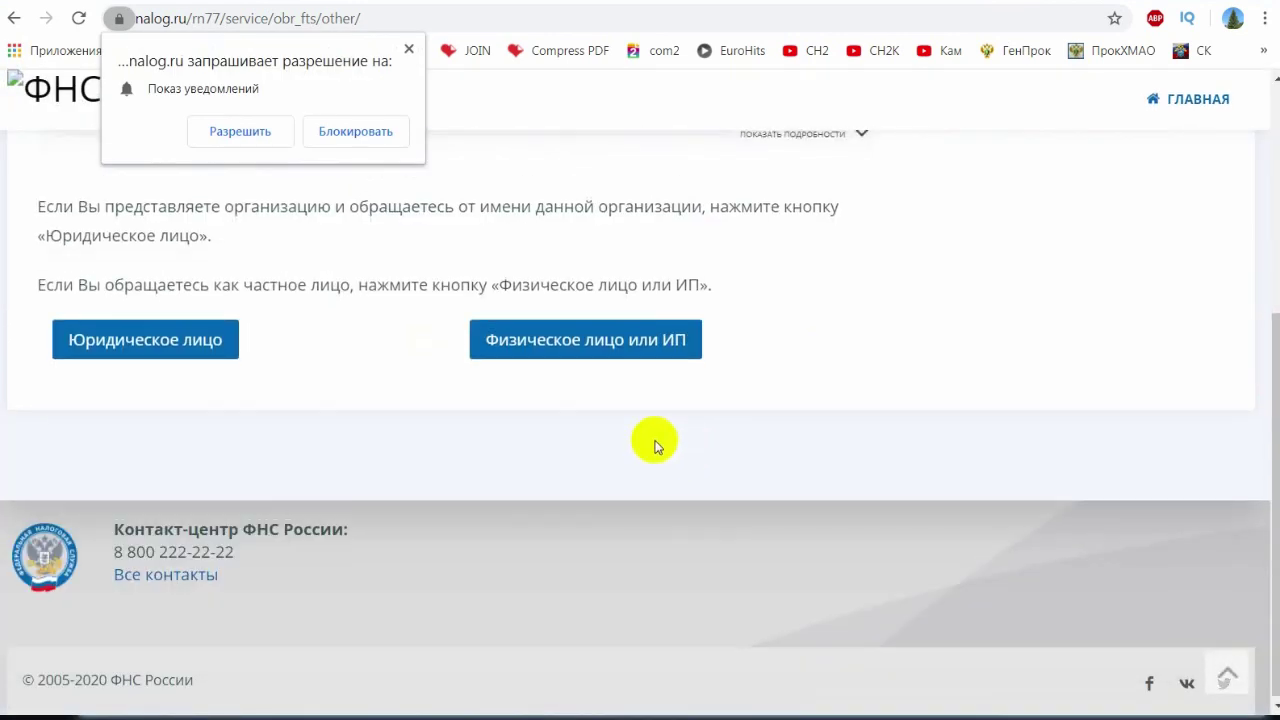
{"action": "scroll", "coordinate": [640, 455], "scroll_direction": "up", "scroll_amount": 1}
{"action": "left_click", "coordinate": [588, 446]}
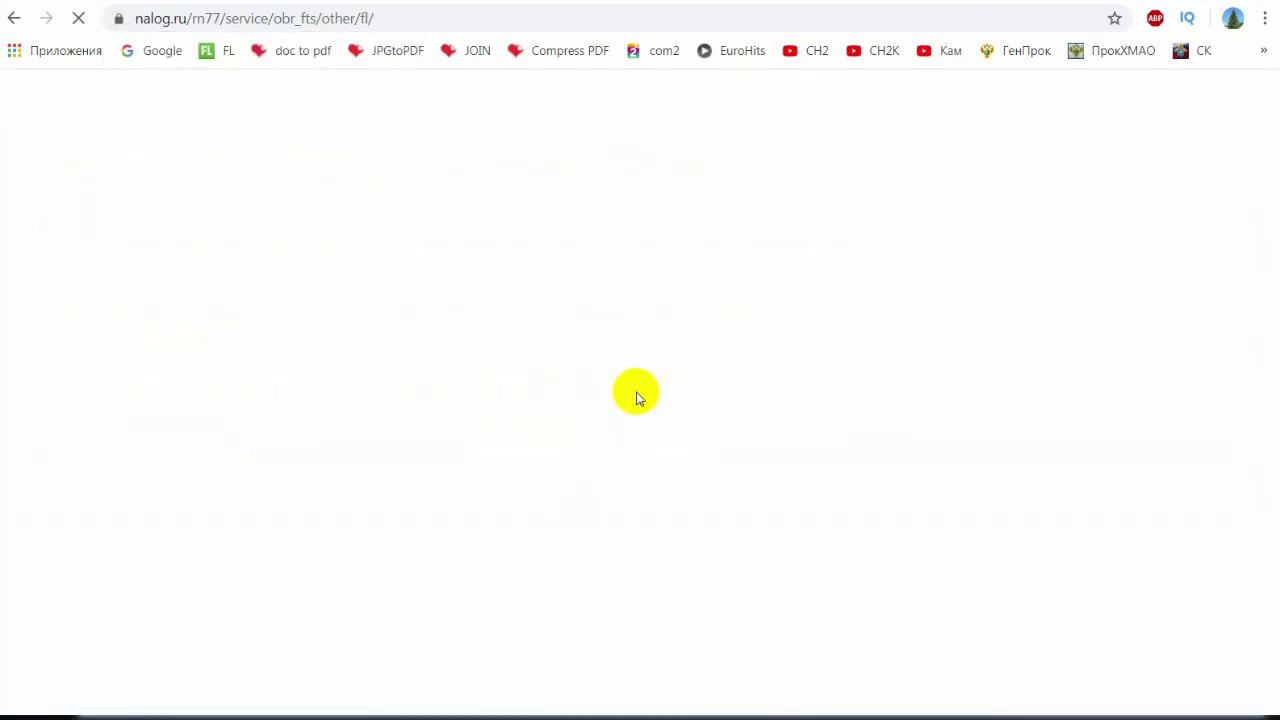
{"action": "scroll", "coordinate": [640, 394], "scroll_direction": "down", "scroll_amount": 2}
{"action": "scroll", "coordinate": [625, 390], "scroll_direction": "up", "scroll_amount": 1}
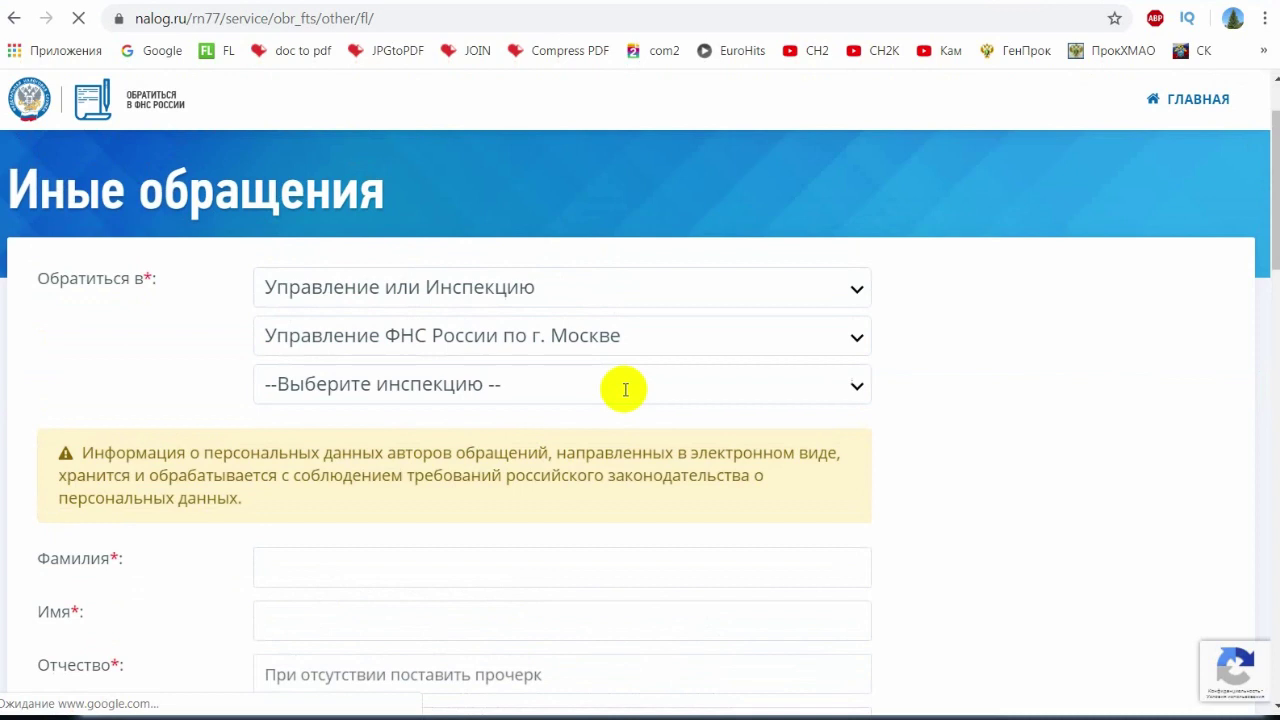
- Address the appeal to an Управление или Инспекцию, choosing the Ханты-Мансийскому АО-Югре regional office
{"action": "left_click", "coordinate": [505, 300]}
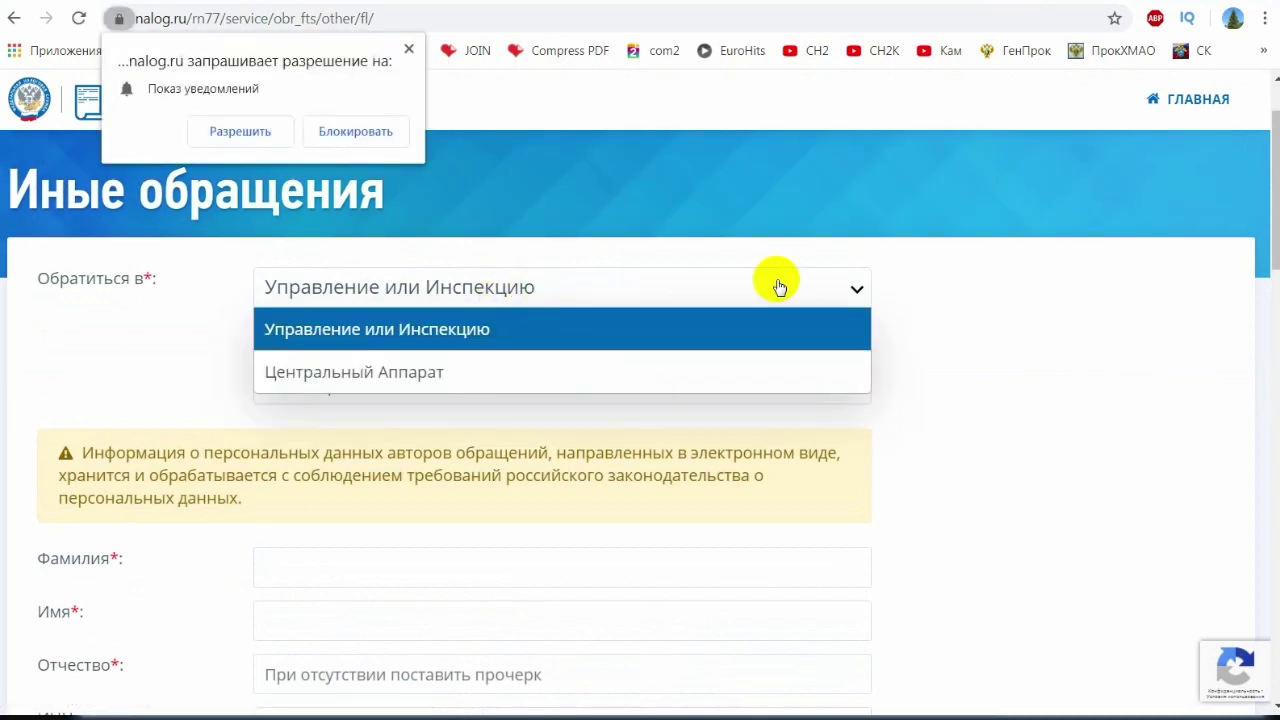
{"action": "left_click", "coordinate": [940, 298]}
{"action": "left_click", "coordinate": [563, 345]}
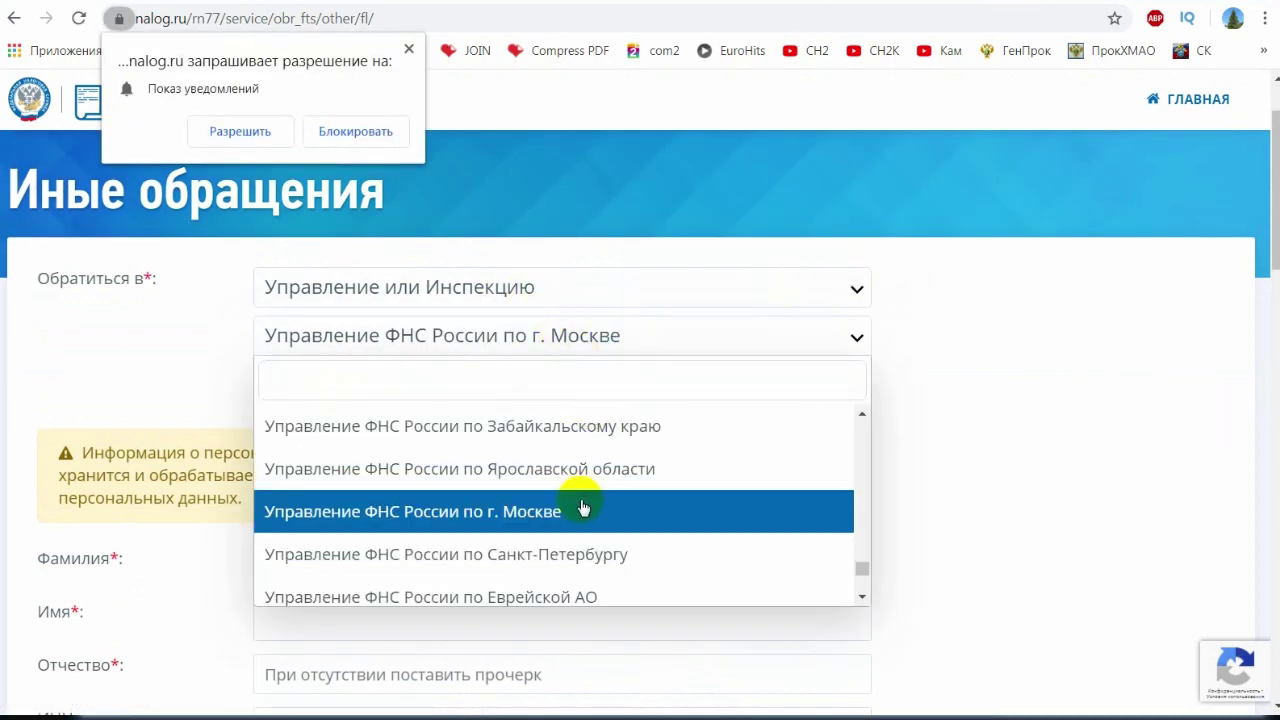
{"action": "left_click", "coordinate": [565, 343]}
{"action": "left_click", "coordinate": [570, 336]}
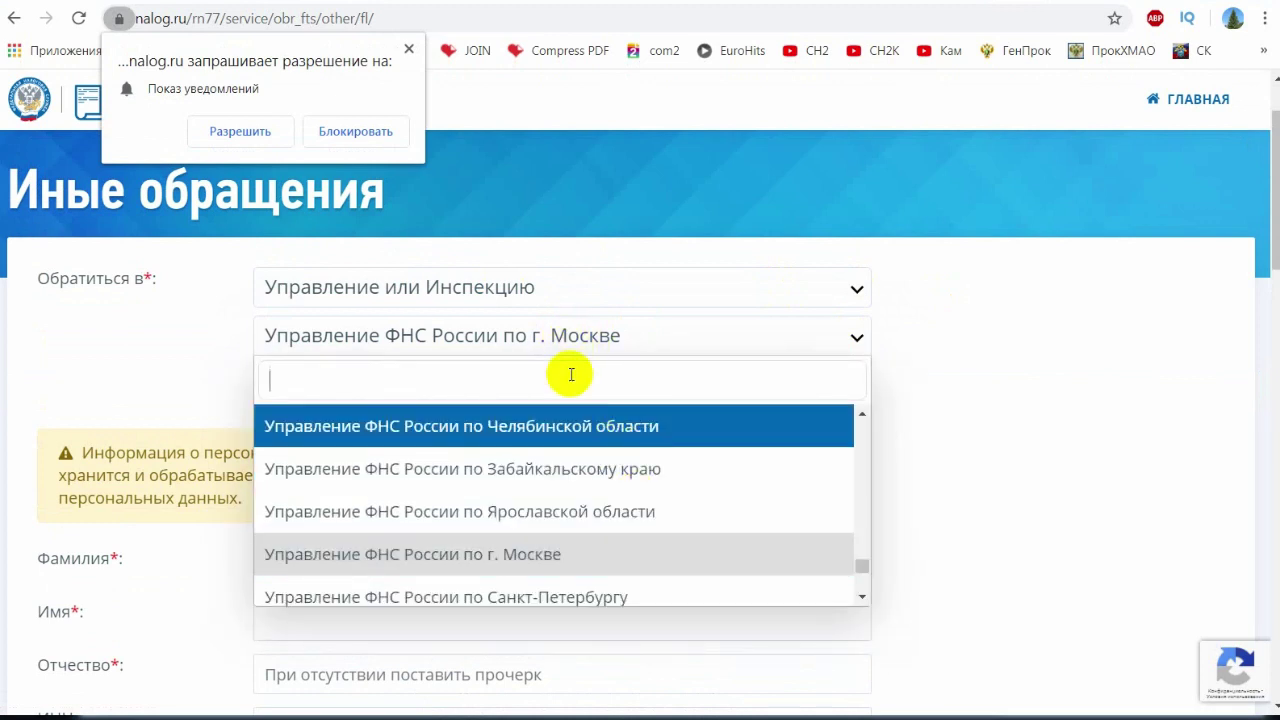
{"action": "type", "text": "сургут"}
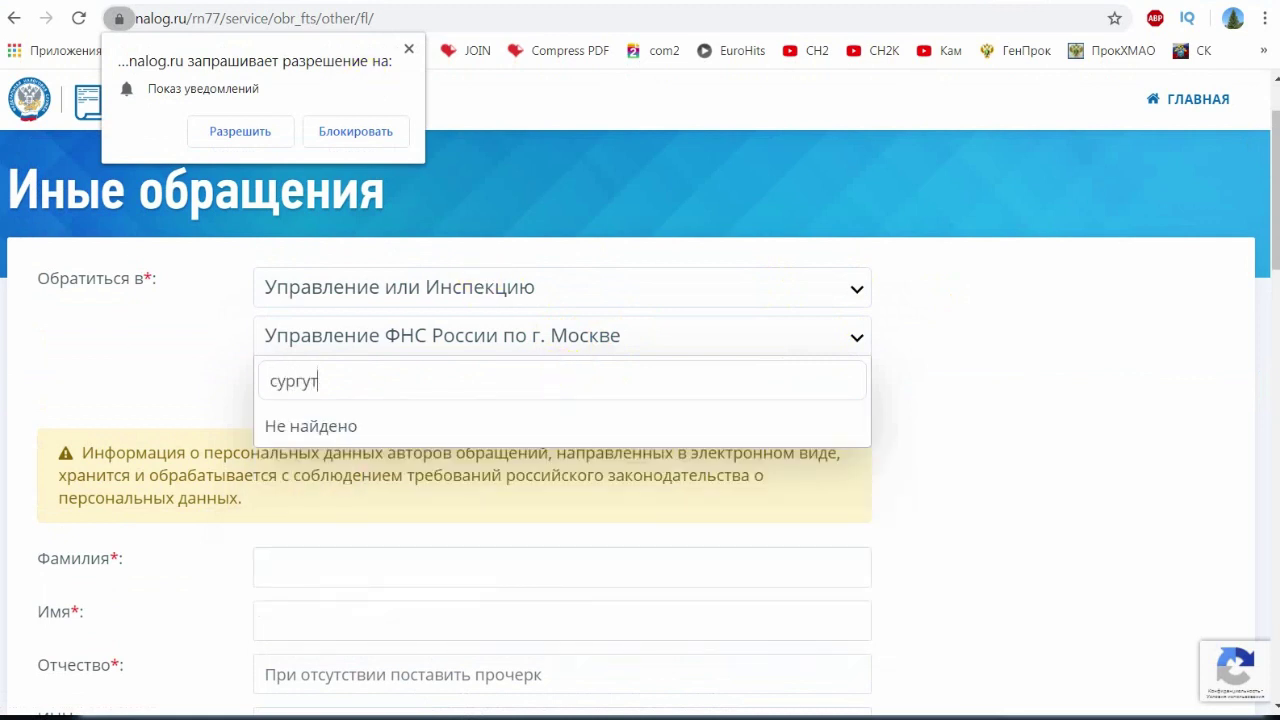
{"action": "left_click", "coordinate": [530, 336]}
{"action": "left_click", "coordinate": [503, 334]}
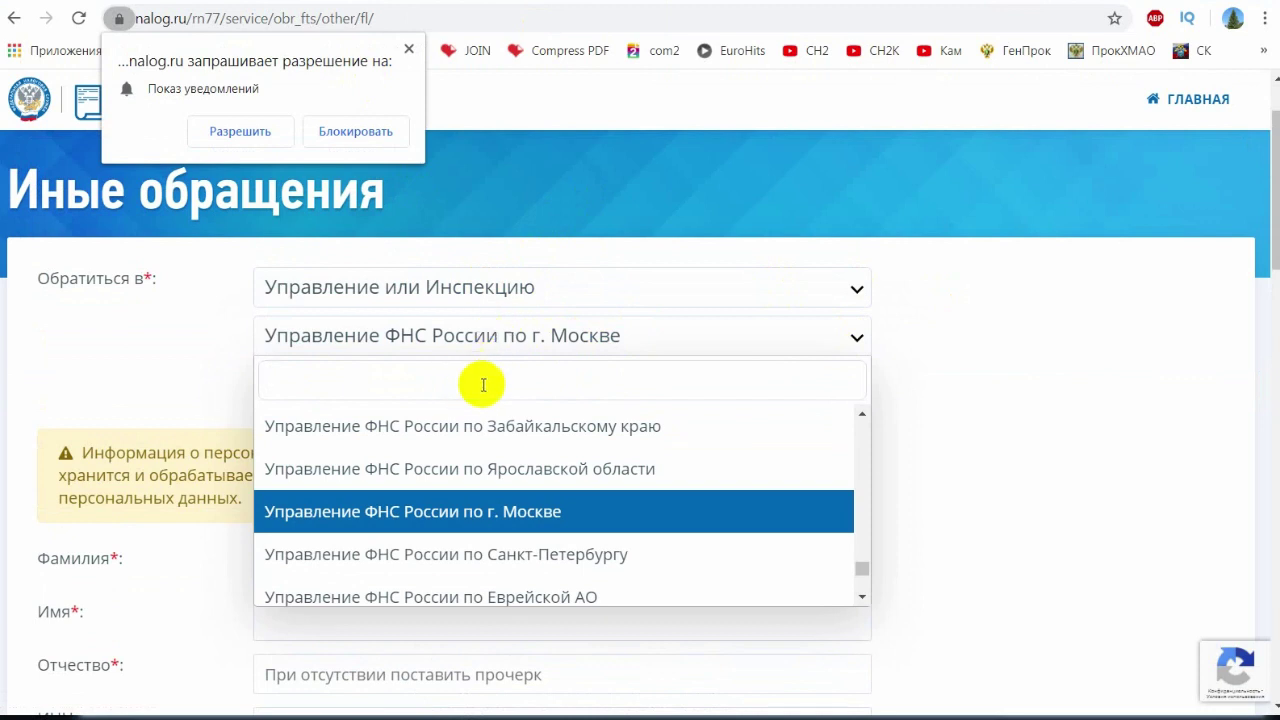
{"action": "type", "text": "хм"}
{"action": "key", "text": "BackSpace"}
{"action": "type", "text": "ан"}
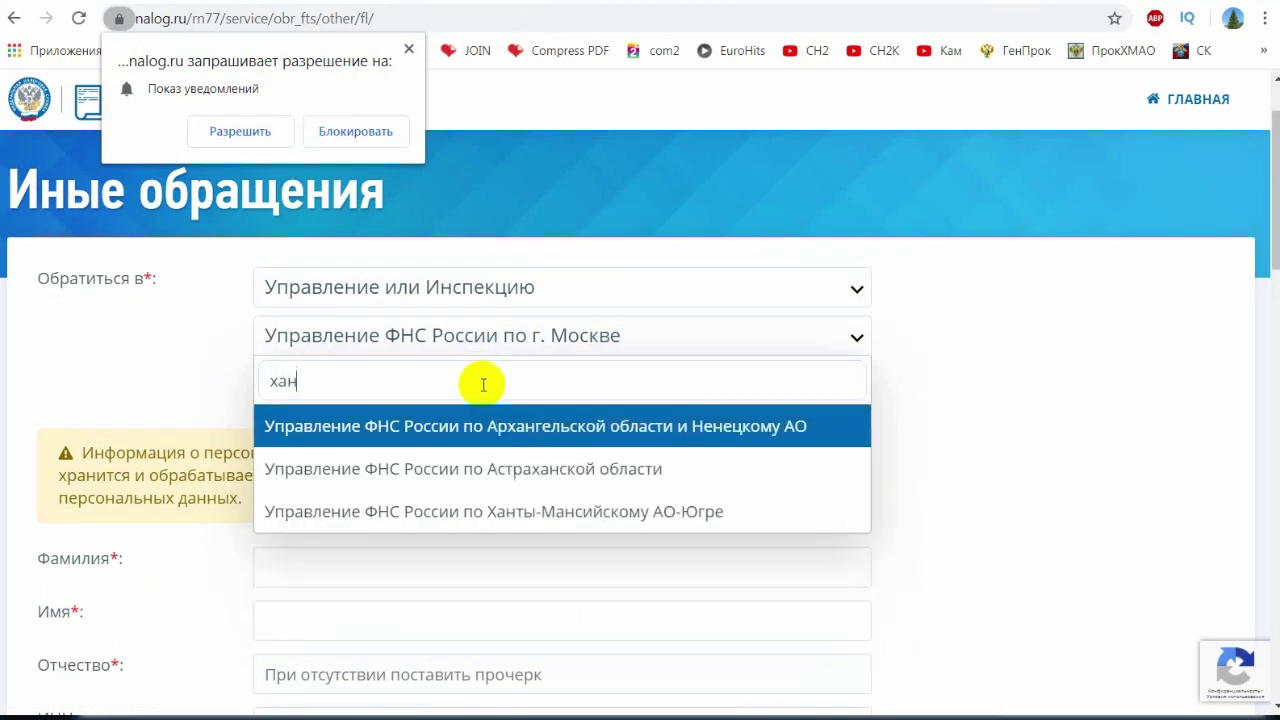
{"action": "type", "text": "ты"}
{"action": "left_click", "coordinate": [521, 433]}
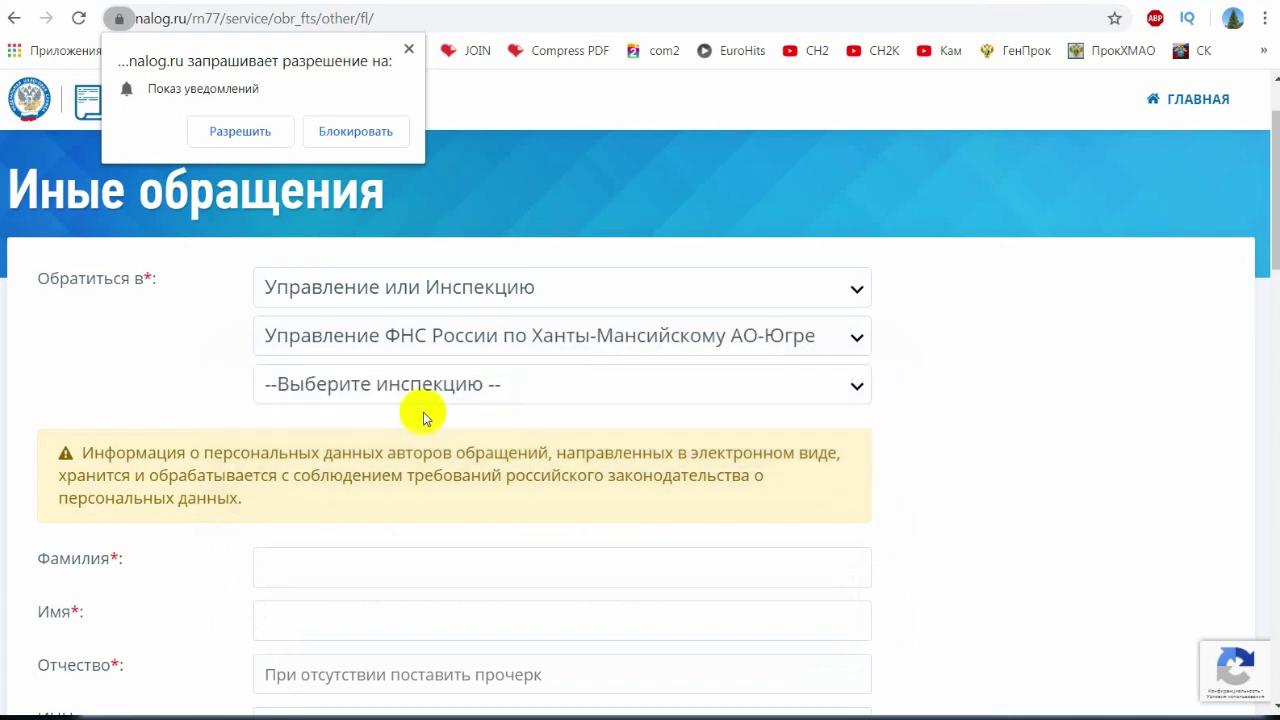
- Choose the Surgut tax inspection as the local recipient
{"action": "left_click", "coordinate": [451, 394]}
{"action": "type", "text": "сург"}
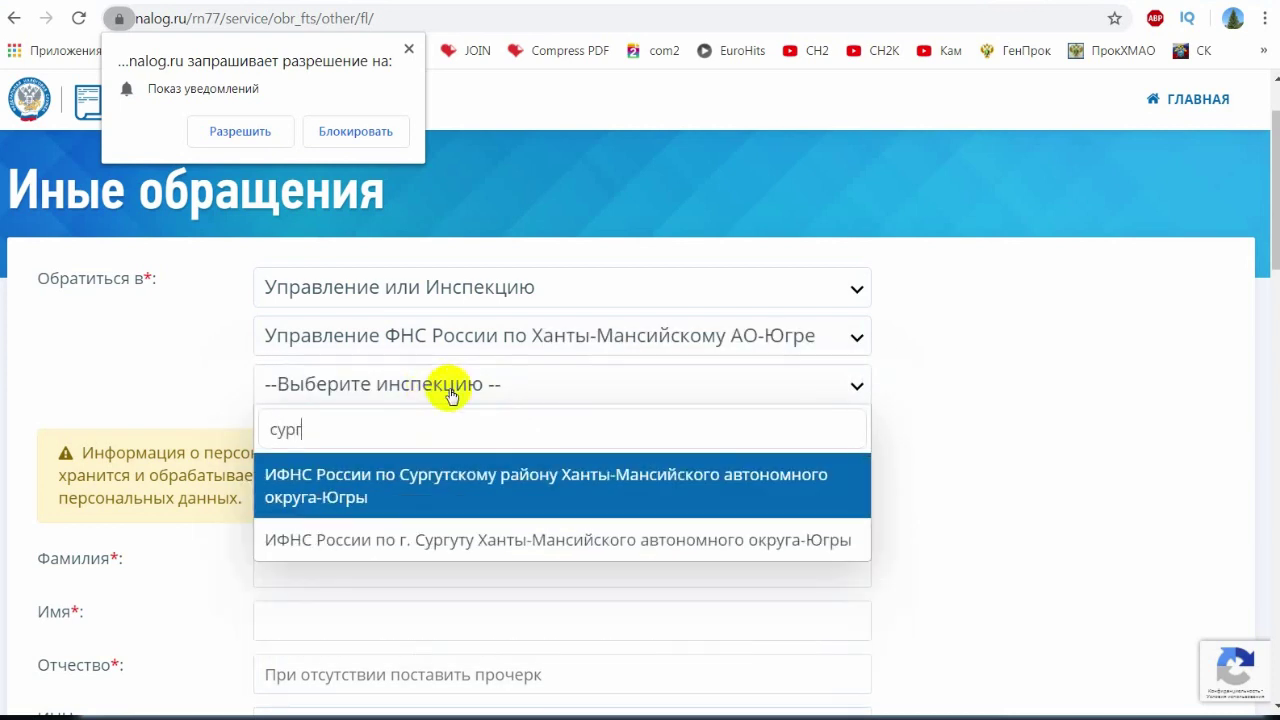
{"action": "left_click", "coordinate": [457, 538]}
- Move down the surname, phone and appeal content fields, dismissing autofill suggestions
{"action": "scroll", "coordinate": [450, 490], "scroll_direction": "down", "scroll_amount": 2}
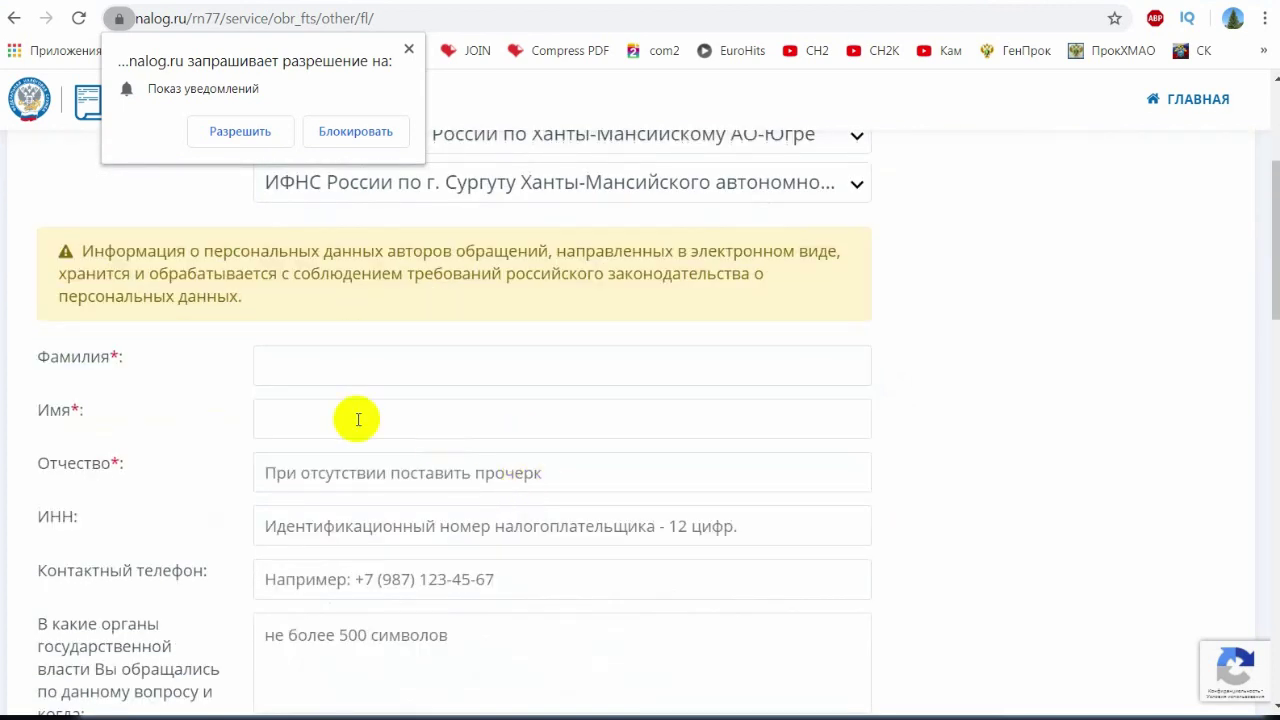
{"action": "left_click", "coordinate": [366, 366]}
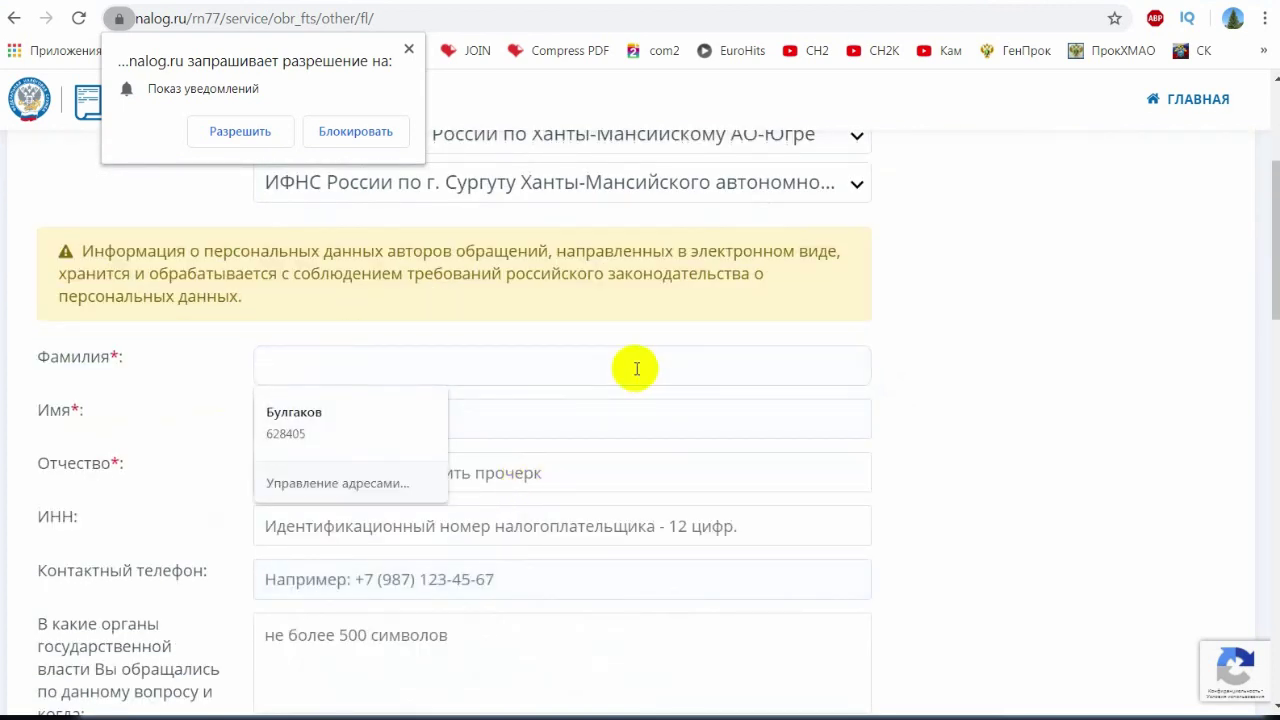
{"action": "left_click", "coordinate": [912, 413]}
{"action": "scroll", "coordinate": [937, 422], "scroll_direction": "down", "scroll_amount": 2}
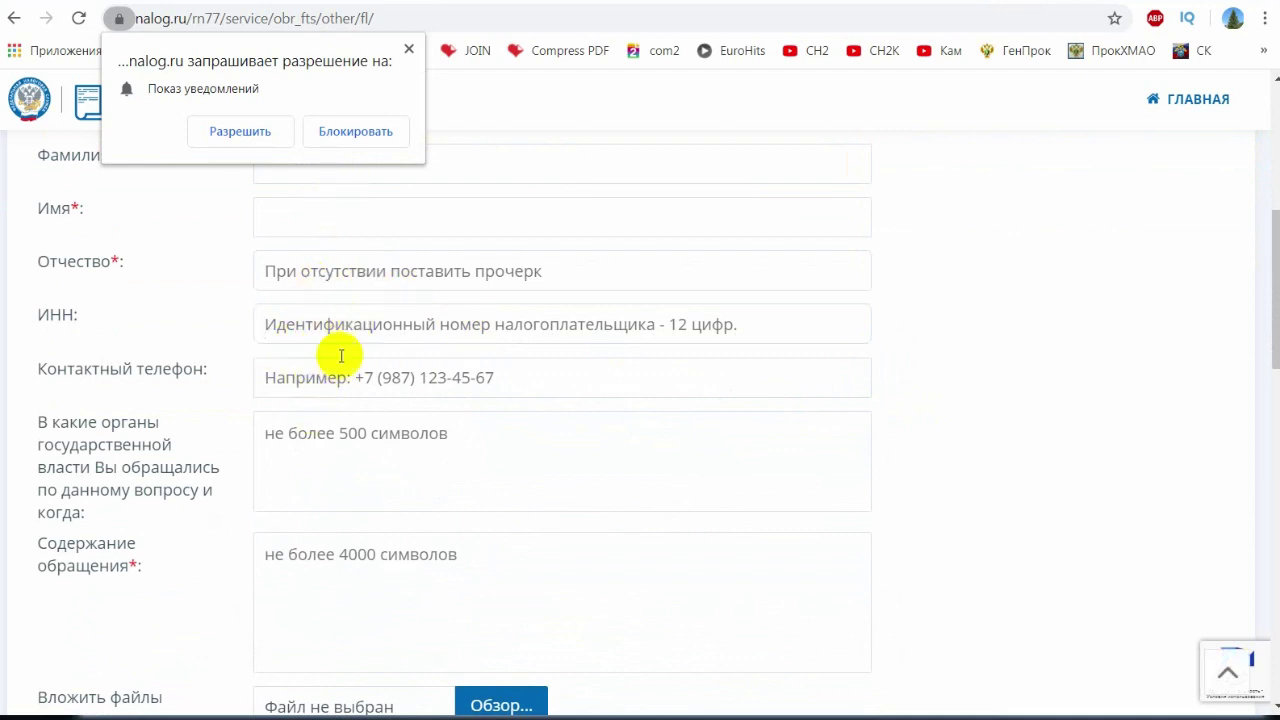
{"action": "left_click", "coordinate": [326, 377]}
{"action": "left_click", "coordinate": [588, 445]}
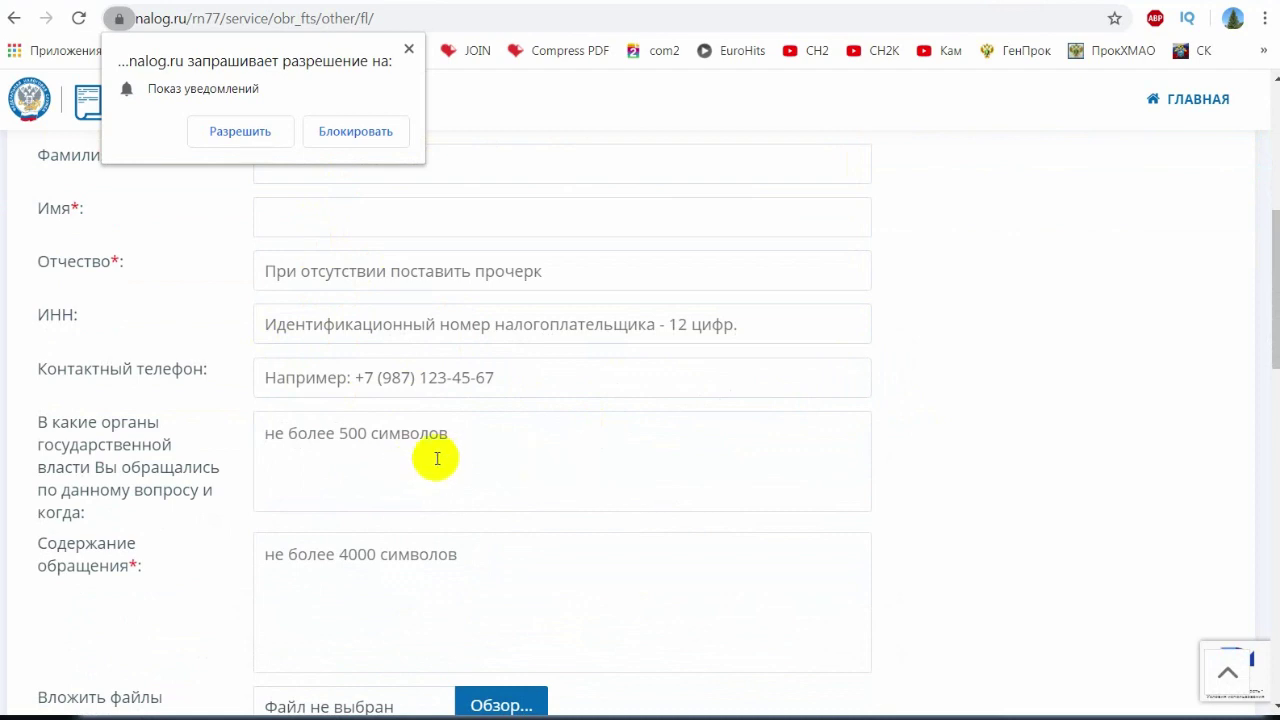
{"action": "scroll", "coordinate": [450, 460], "scroll_direction": "down", "scroll_amount": 1}
{"action": "left_click", "coordinate": [349, 340]}
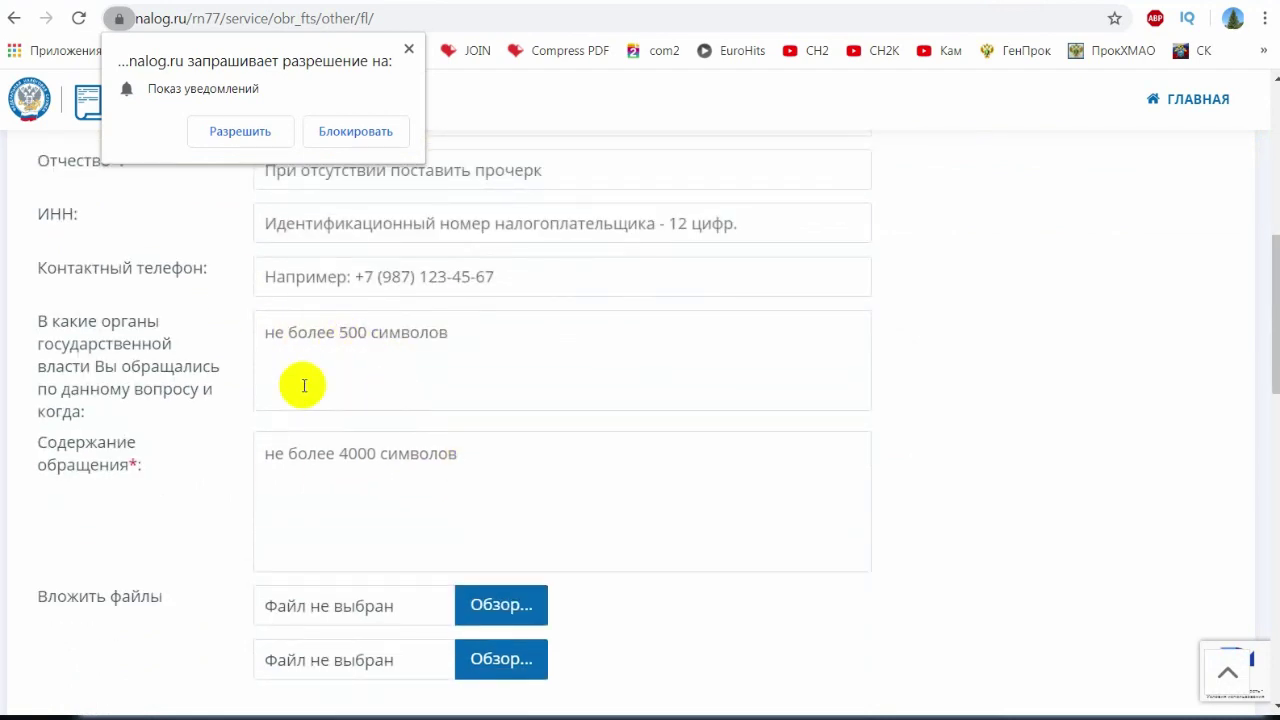
{"action": "left_click", "coordinate": [462, 467]}
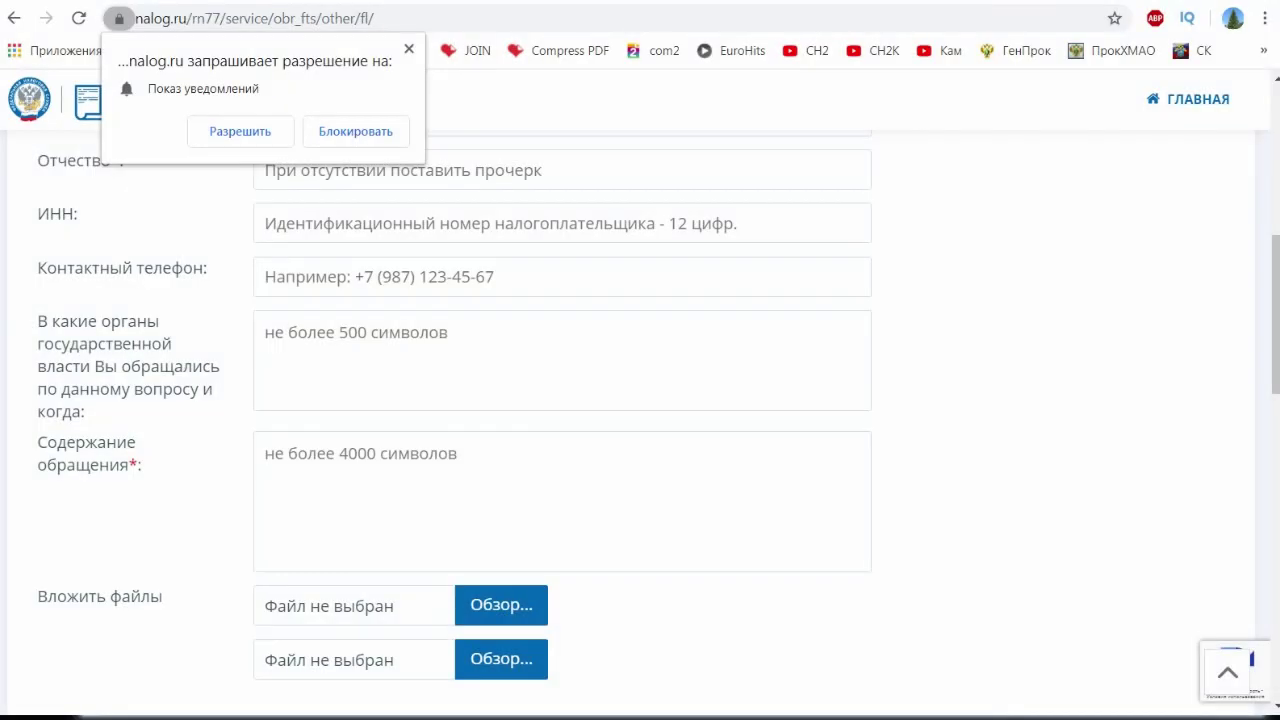
{"action": "key", "text": "BackSpace"}
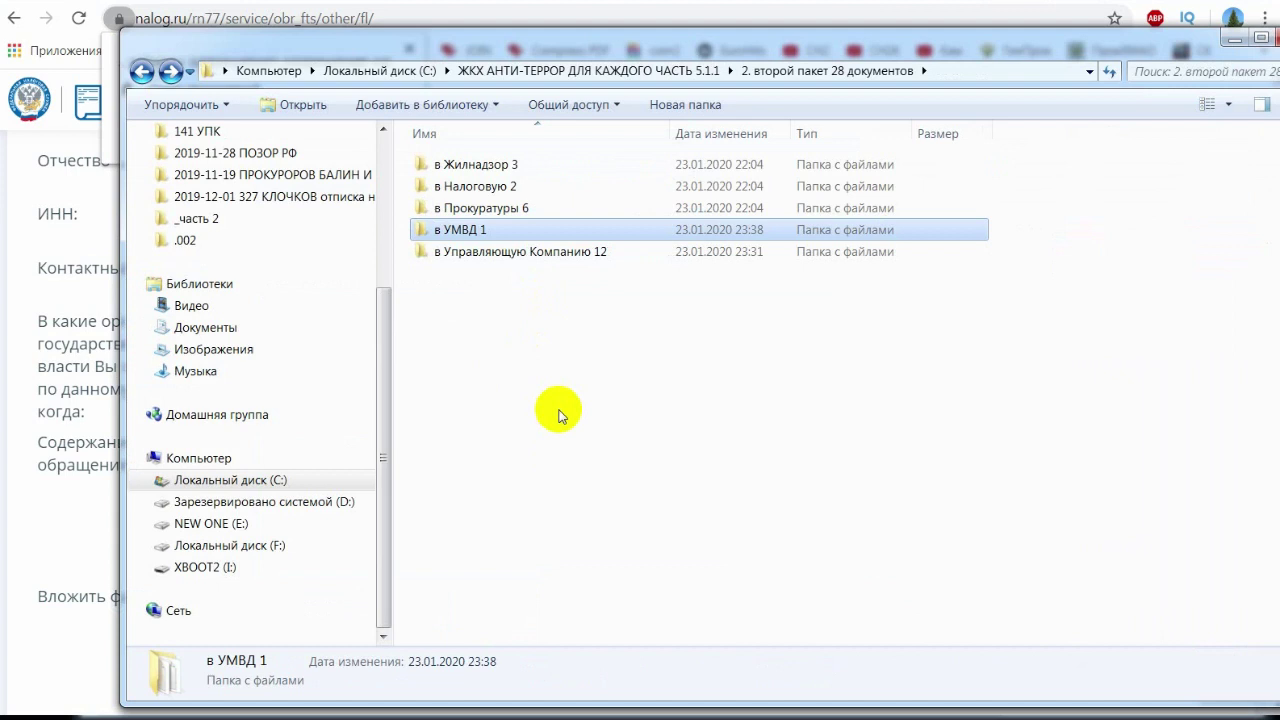
{"action": "double_click", "coordinate": [498, 187]}
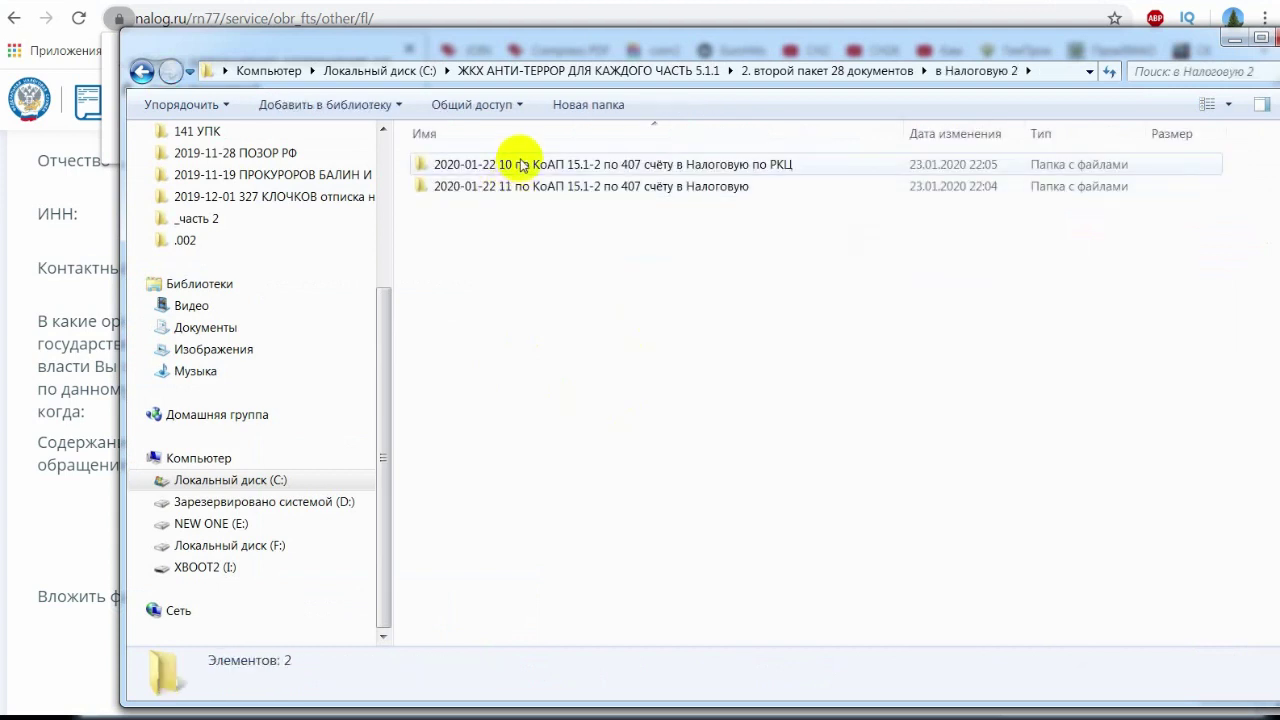
{"action": "double_click", "coordinate": [520, 165]}
{"action": "left_click", "coordinate": [518, 186]}
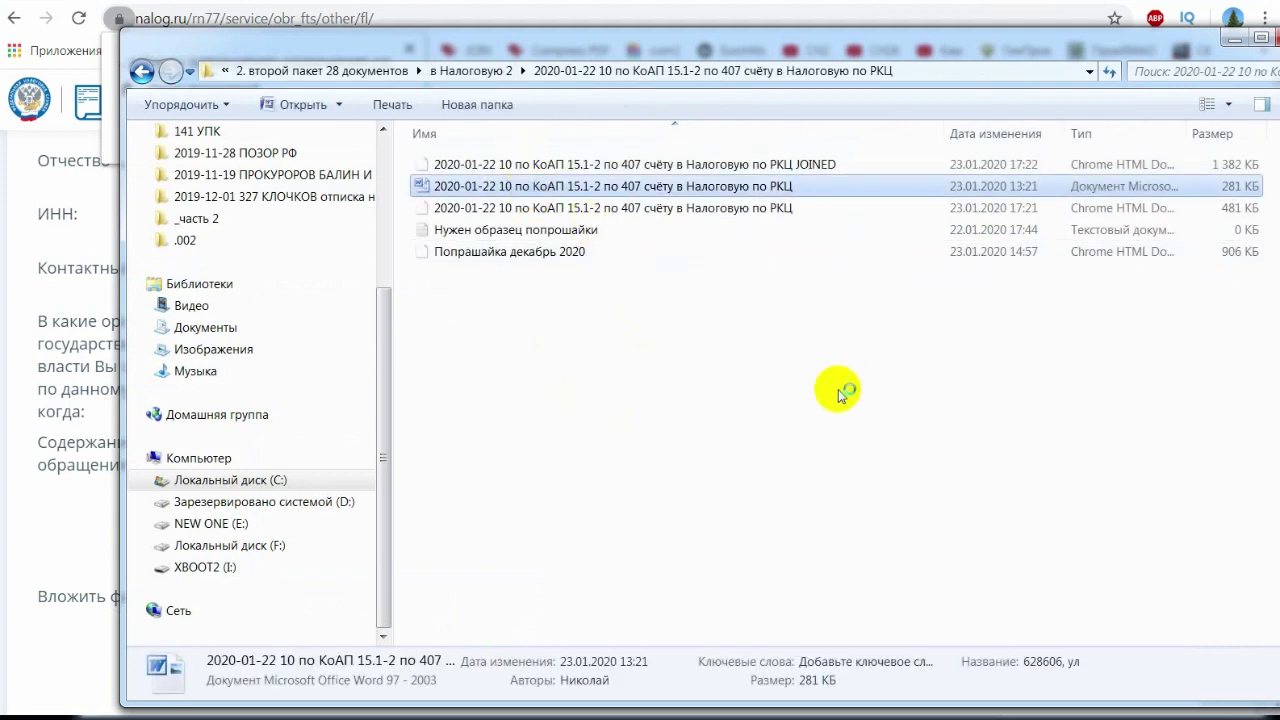
- Copy the whole letter text and paste it into the appeal's Содержание обращения field
{"action": "key", "text": "ctrl+a"}
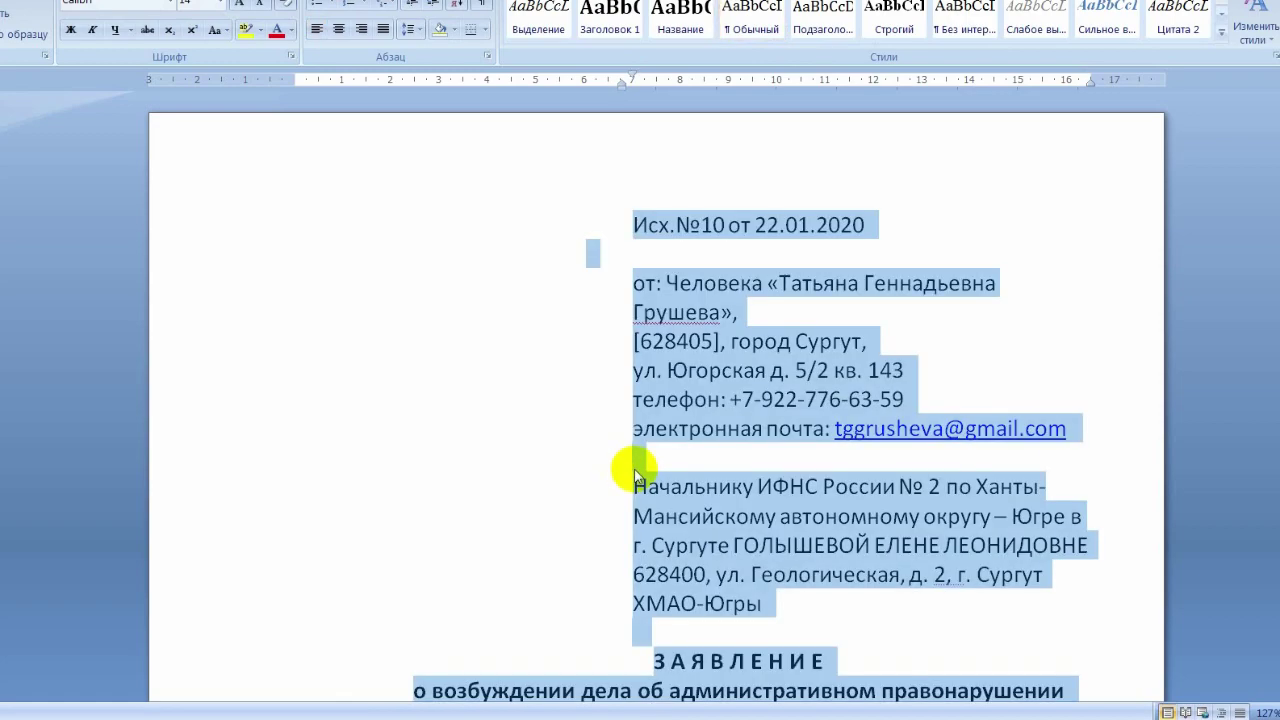
{"action": "key", "text": "ctrl+c"}
{"action": "key", "text": "alt+Tab"}
{"action": "left_click", "coordinate": [457, 503]}
{"action": "key", "text": "ctrl+v"}
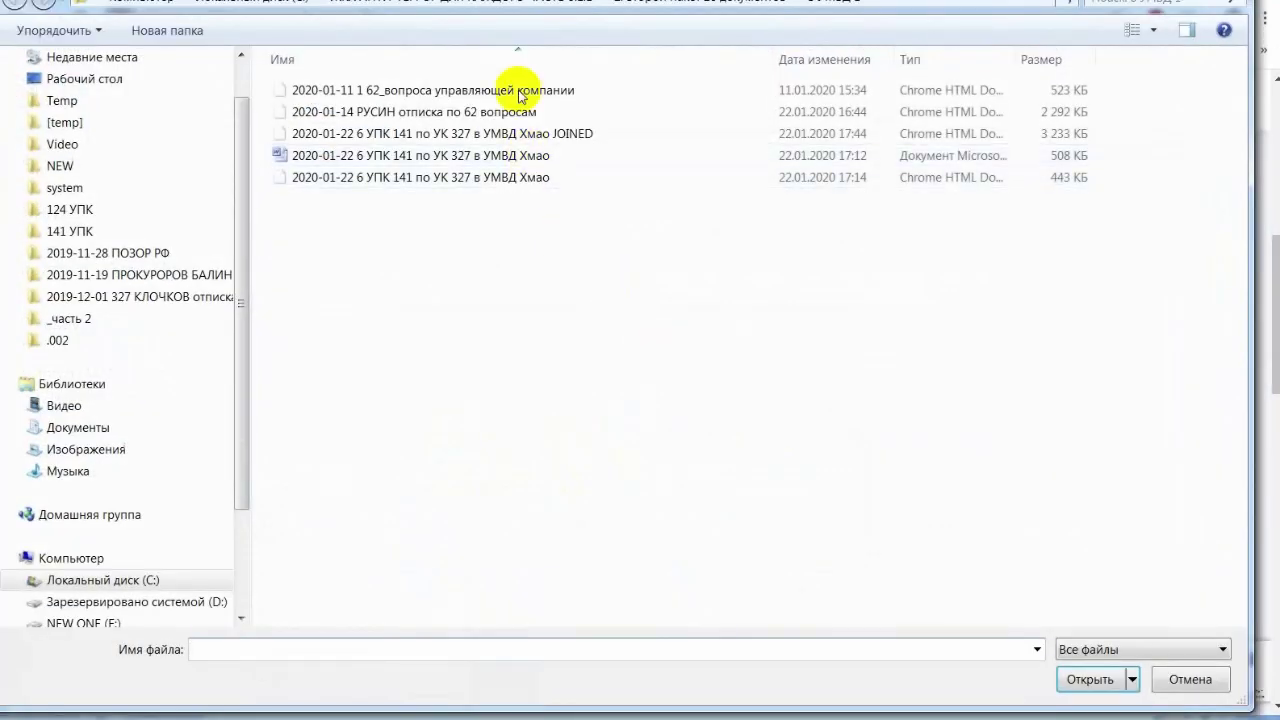
{"action": "left_click", "coordinate": [573, 5]}
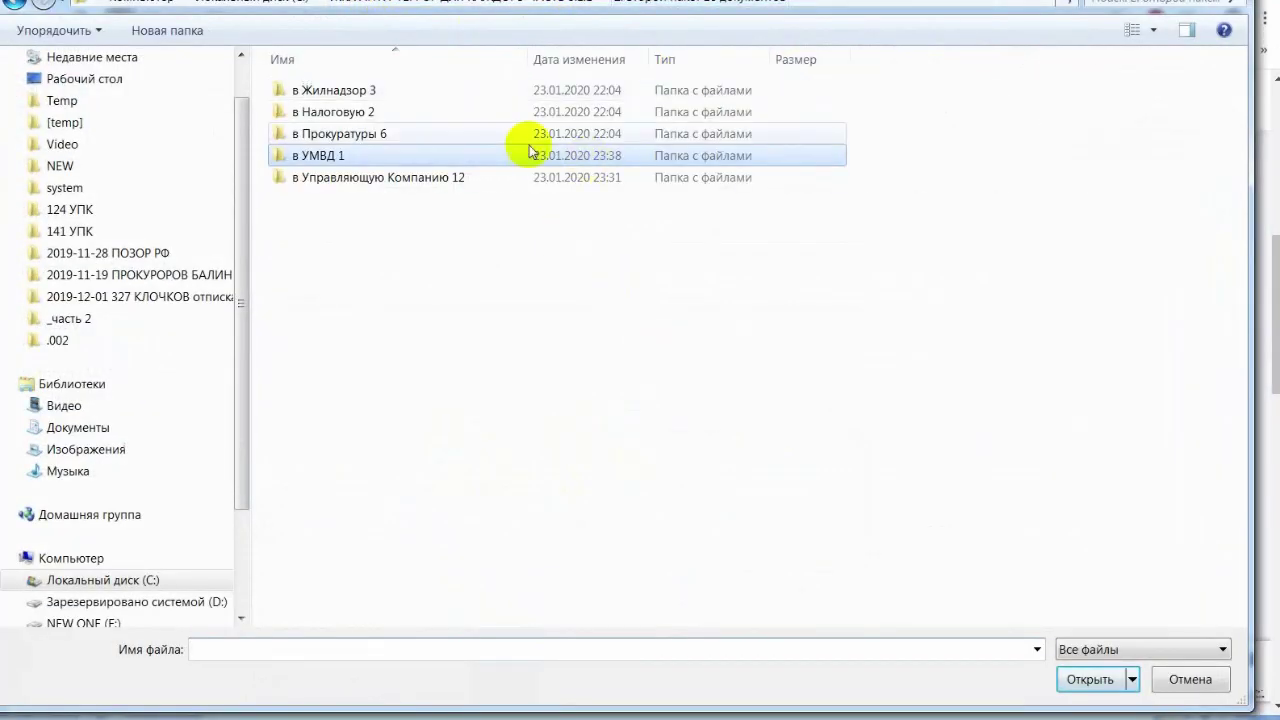
{"action": "double_click", "coordinate": [417, 114]}
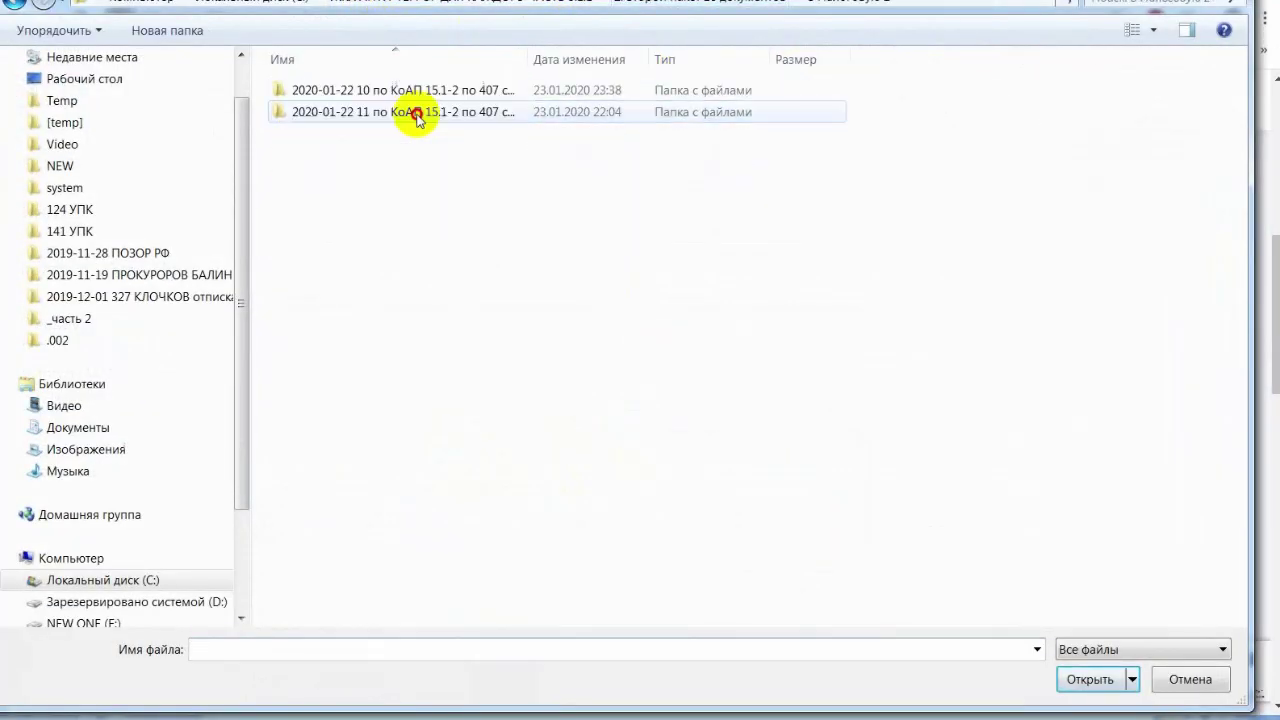
{"action": "double_click", "coordinate": [485, 89]}
{"action": "left_click_drag", "start_coordinate": [527, 59], "coordinate": [748, 59]}
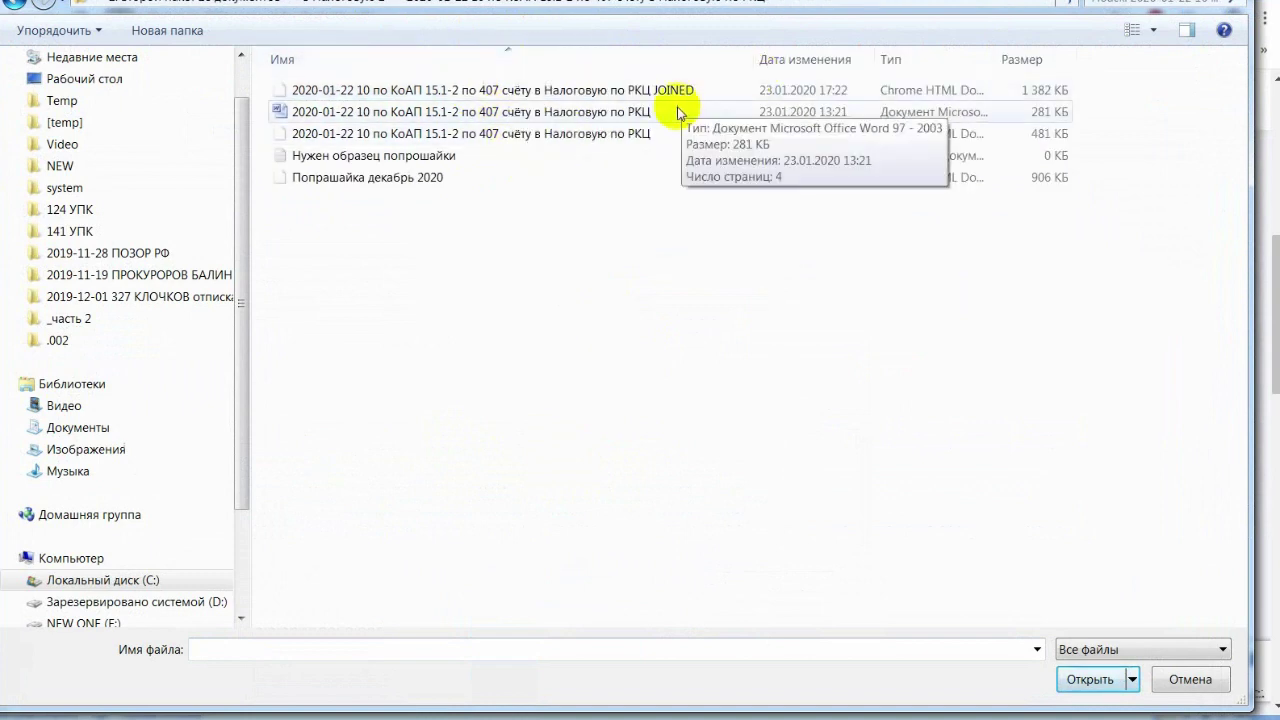
{"action": "double_click", "coordinate": [677, 92]}
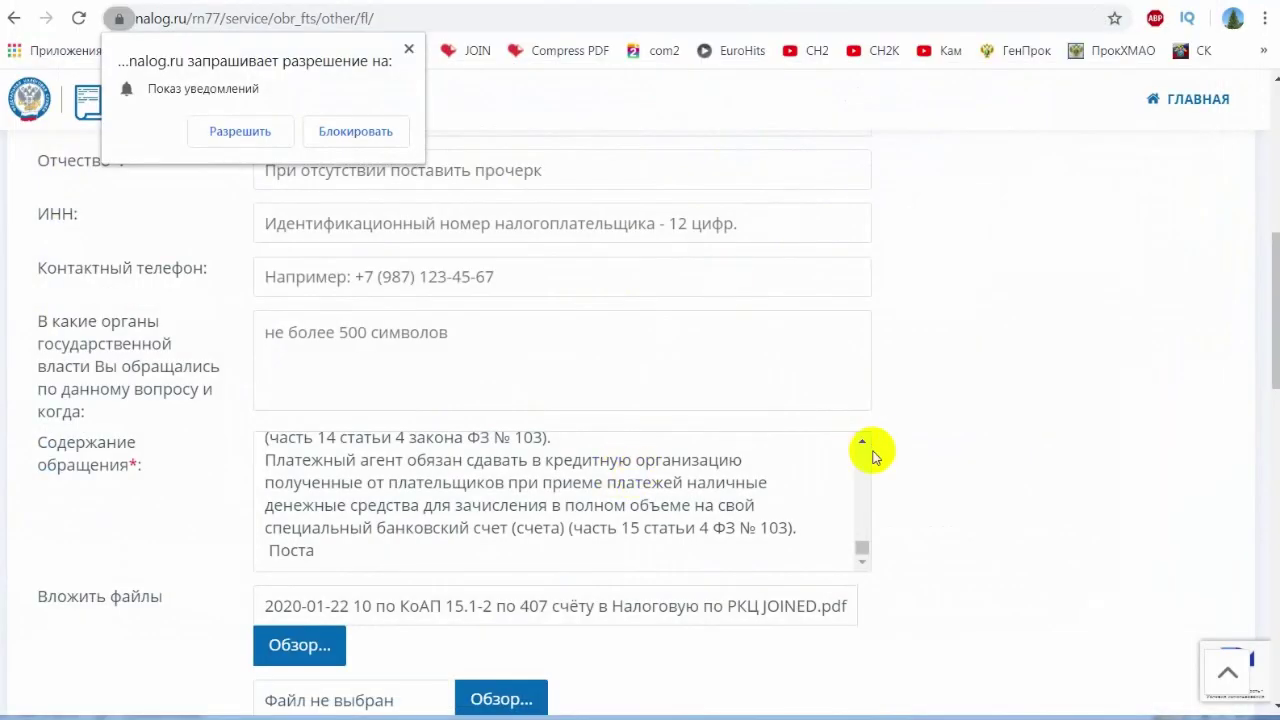
{"action": "scroll", "coordinate": [830, 452], "scroll_direction": "down", "scroll_amount": 3}
- Set the scanned-document format to PDF and the region to 86 Ханты-Мансийский автономный округ - Югра
{"action": "scroll", "coordinate": [720, 386], "scroll_direction": "down", "scroll_amount": 3}
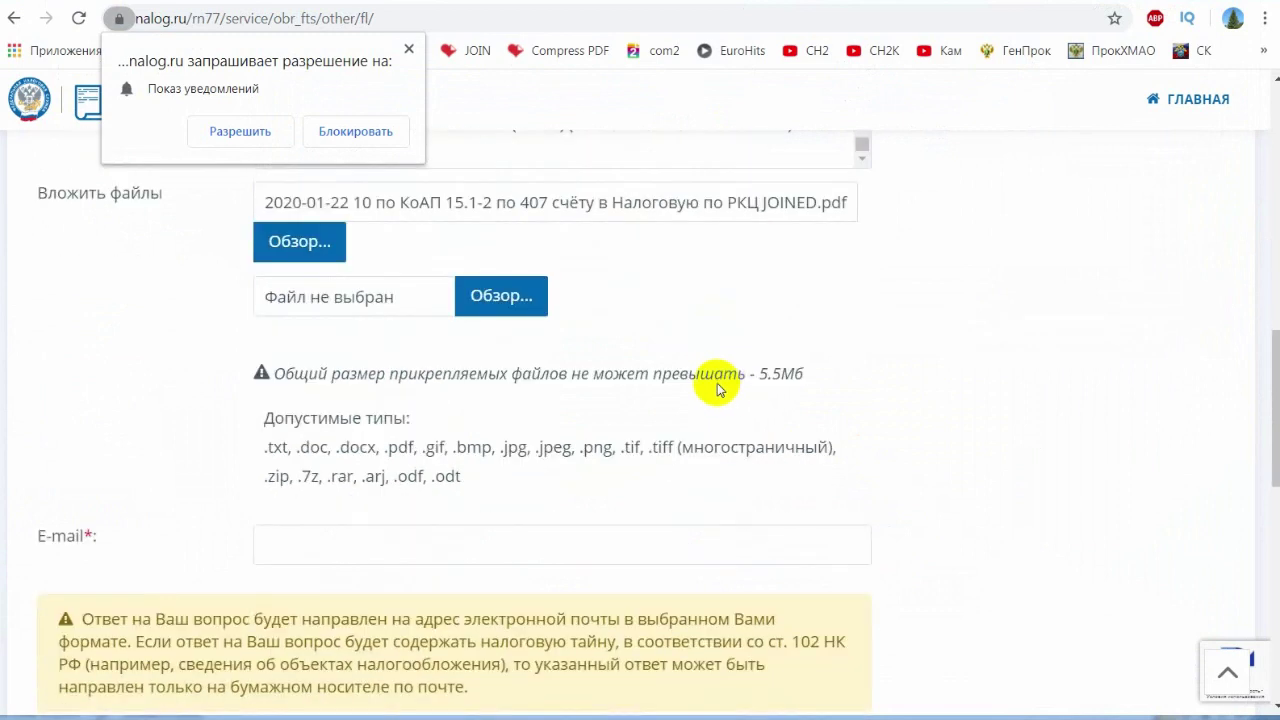
{"action": "left_click", "coordinate": [376, 337]}
{"action": "scroll", "coordinate": [948, 406], "scroll_direction": "down", "scroll_amount": 2}
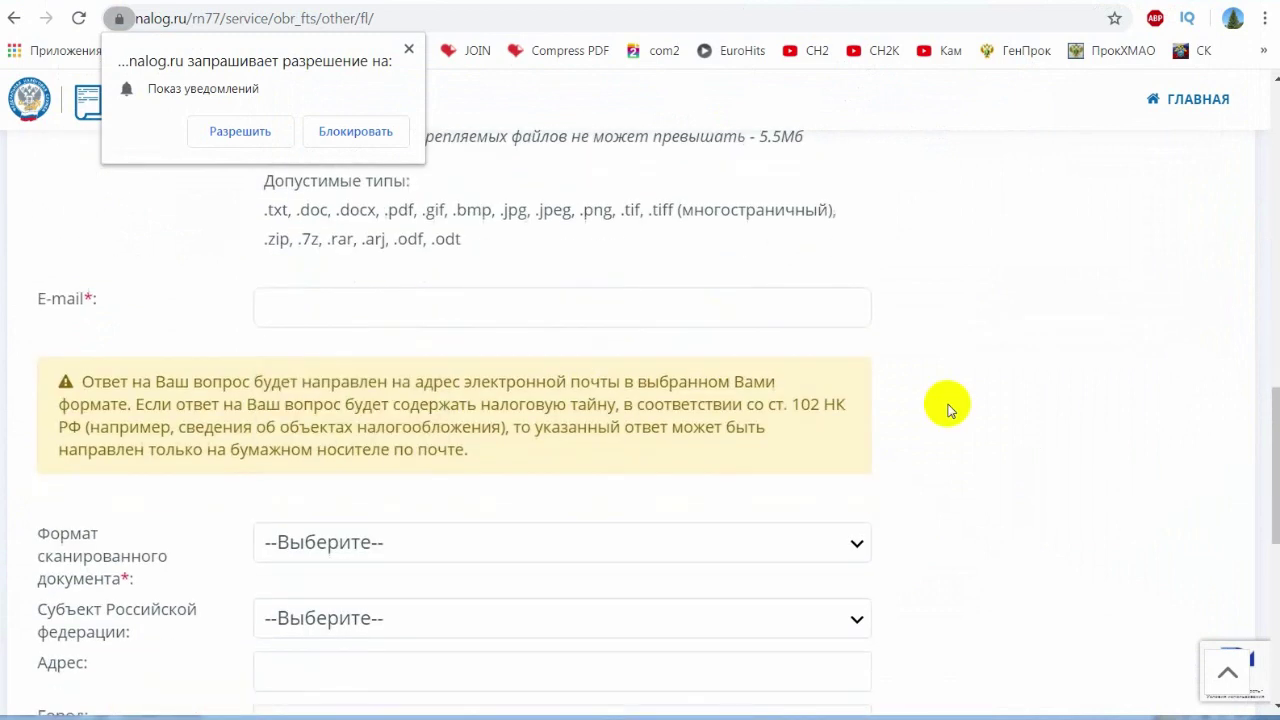
{"action": "left_click", "coordinate": [423, 374]}
{"action": "left_click", "coordinate": [330, 458]}
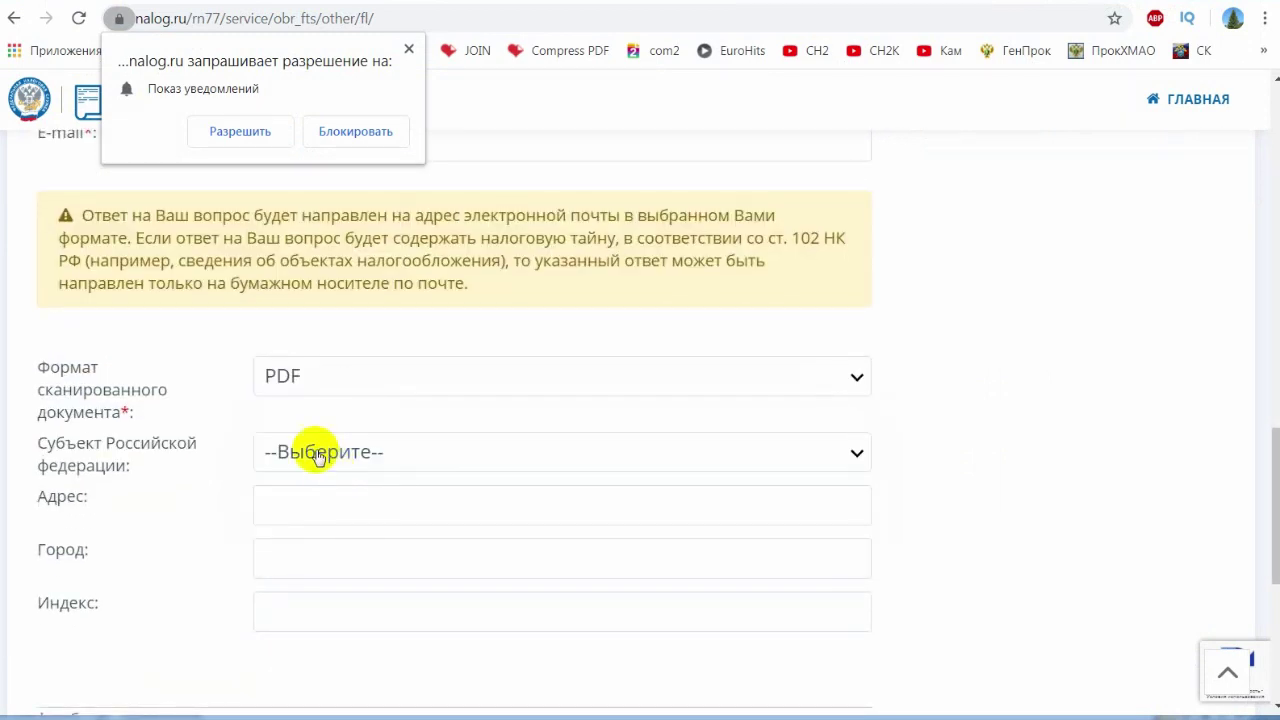
{"action": "left_click", "coordinate": [352, 455]}
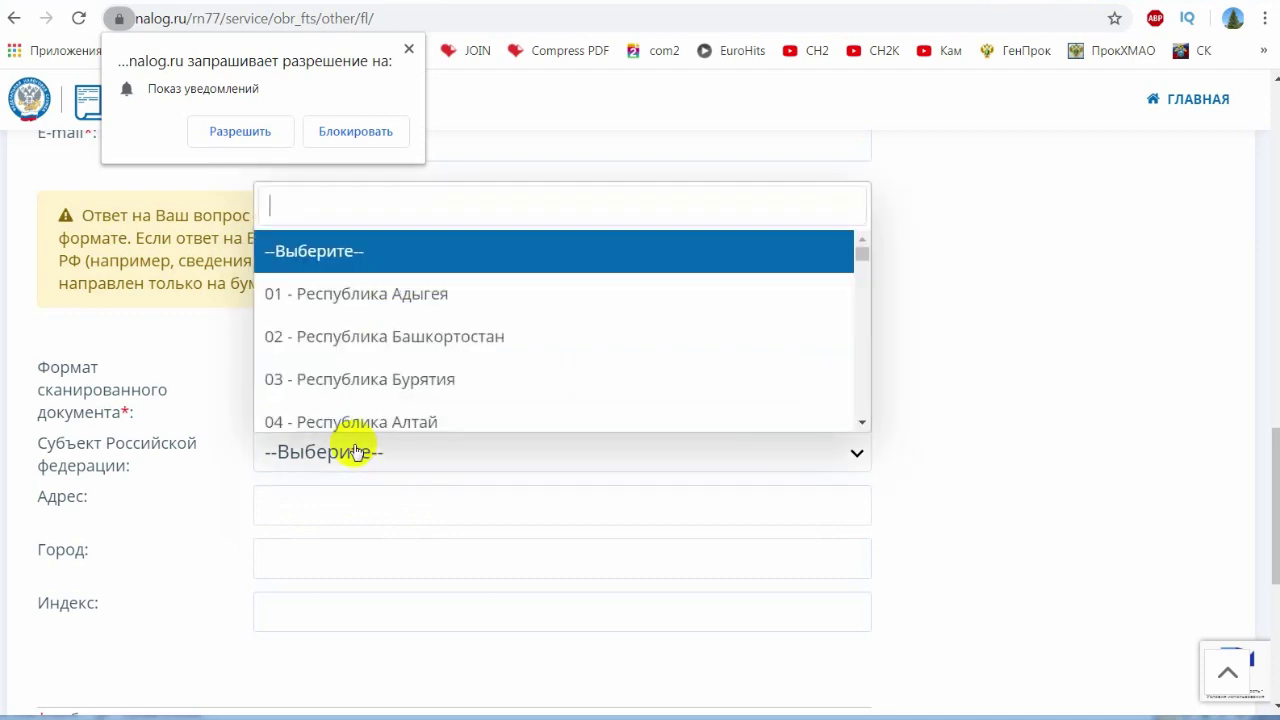
{"action": "scroll", "coordinate": [452, 368], "scroll_direction": "down", "scroll_amount": 20}
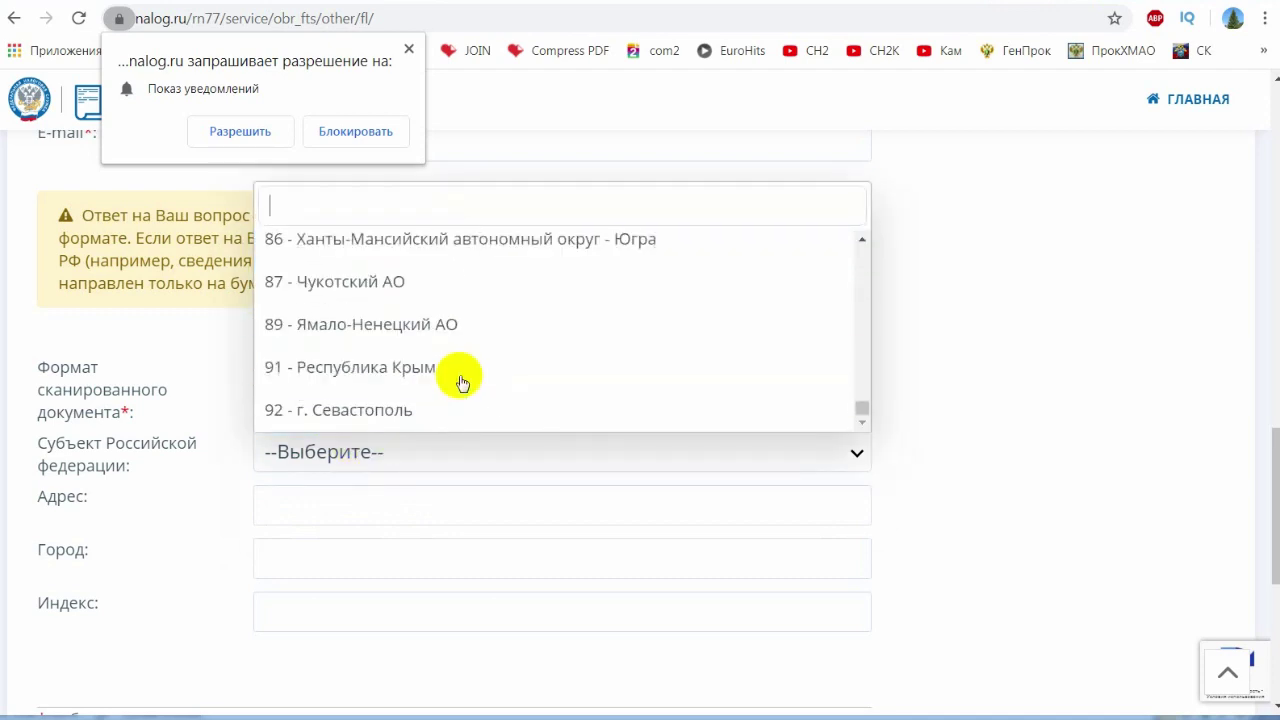
{"action": "left_click", "coordinate": [409, 238]}
- Fill the address, city and postal index from the saved Сургут autofill entry
{"action": "left_click", "coordinate": [331, 506]}
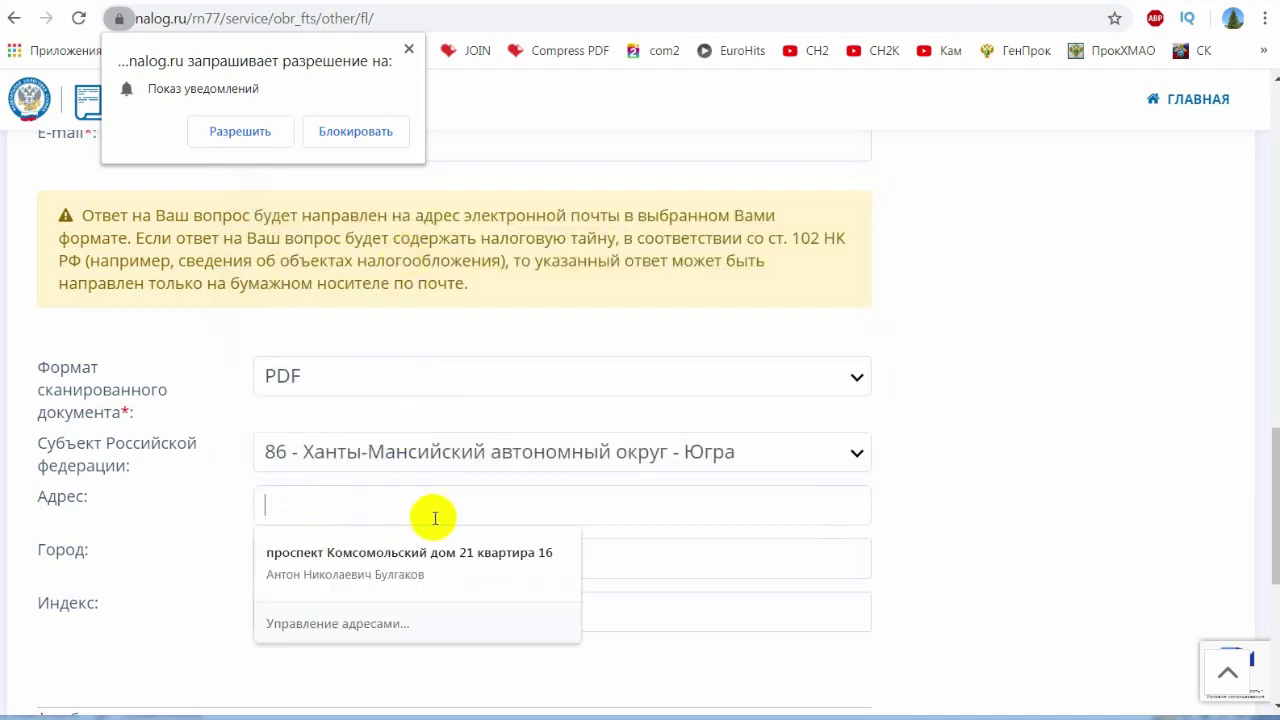
{"action": "left_click", "coordinate": [151, 577]}
{"action": "left_click", "coordinate": [289, 557]}
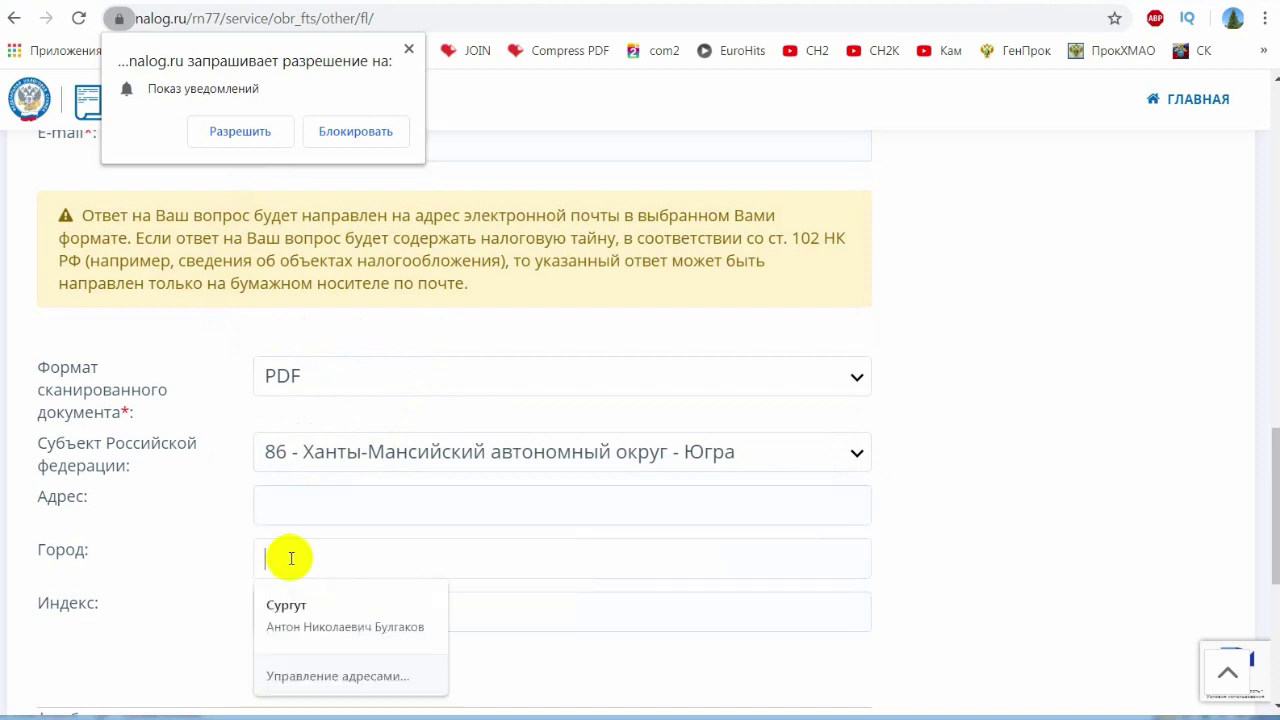
{"action": "left_click", "coordinate": [286, 610]}
{"action": "left_click", "coordinate": [409, 609]}
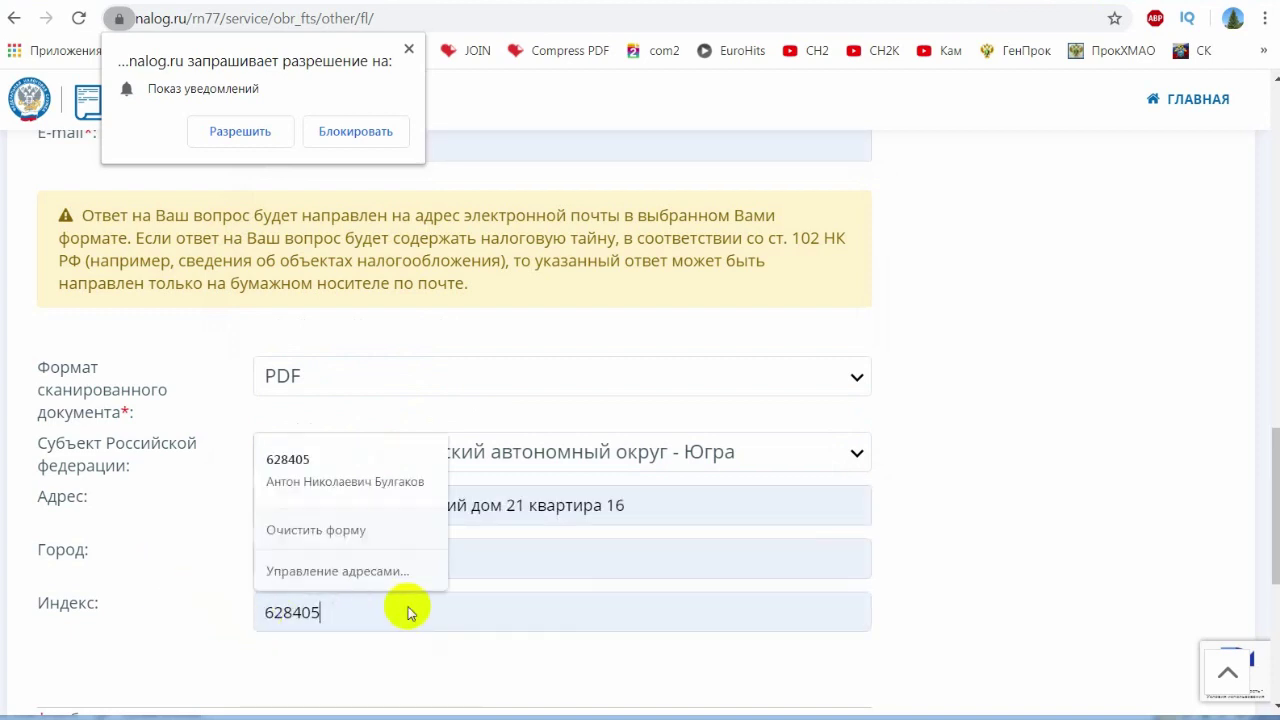
{"action": "scroll", "coordinate": [511, 572], "scroll_direction": "down", "scroll_amount": 4}
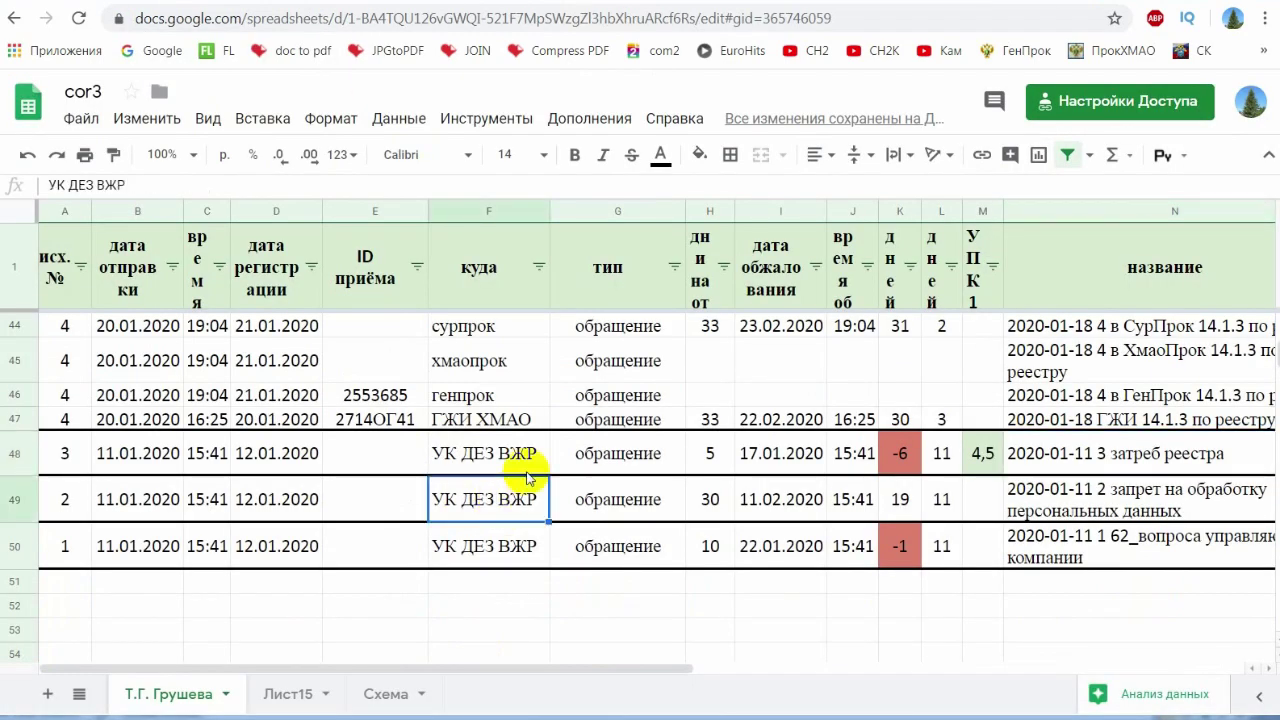
{"action": "scroll", "coordinate": [527, 478], "scroll_direction": "up", "scroll_amount": 10}
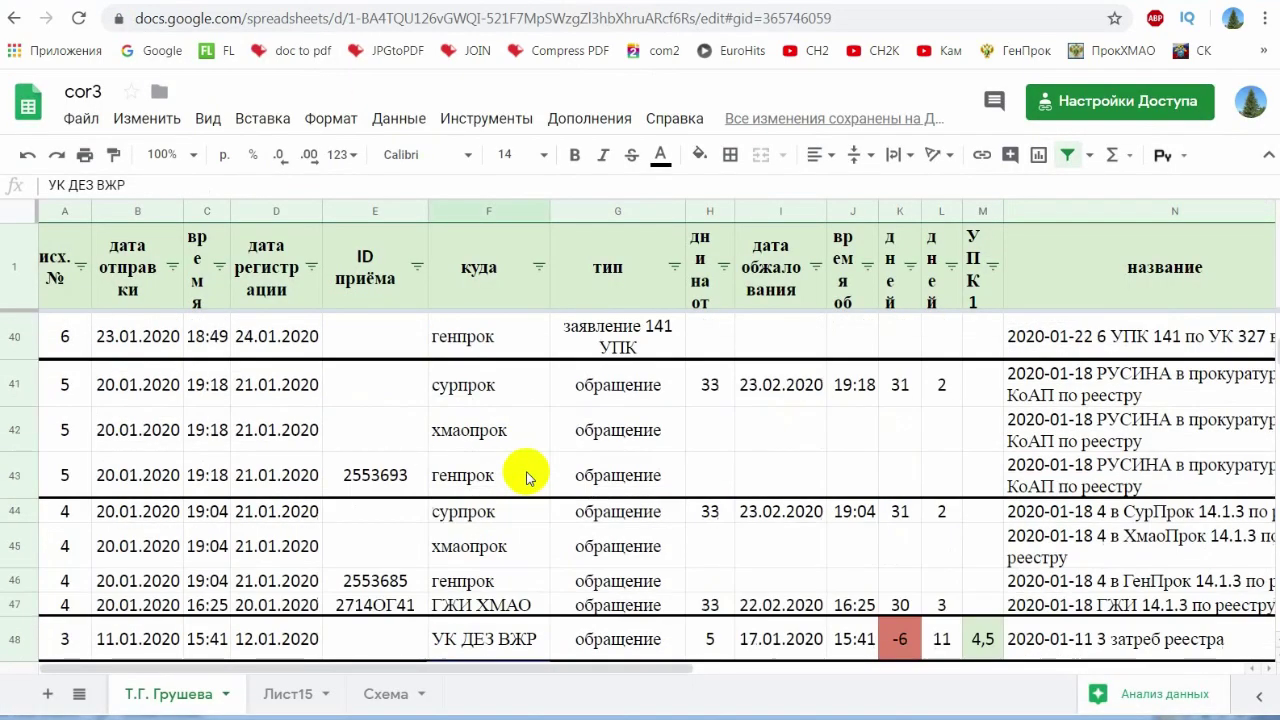
{"action": "scroll", "coordinate": [447, 474], "scroll_direction": "up", "scroll_amount": 1}
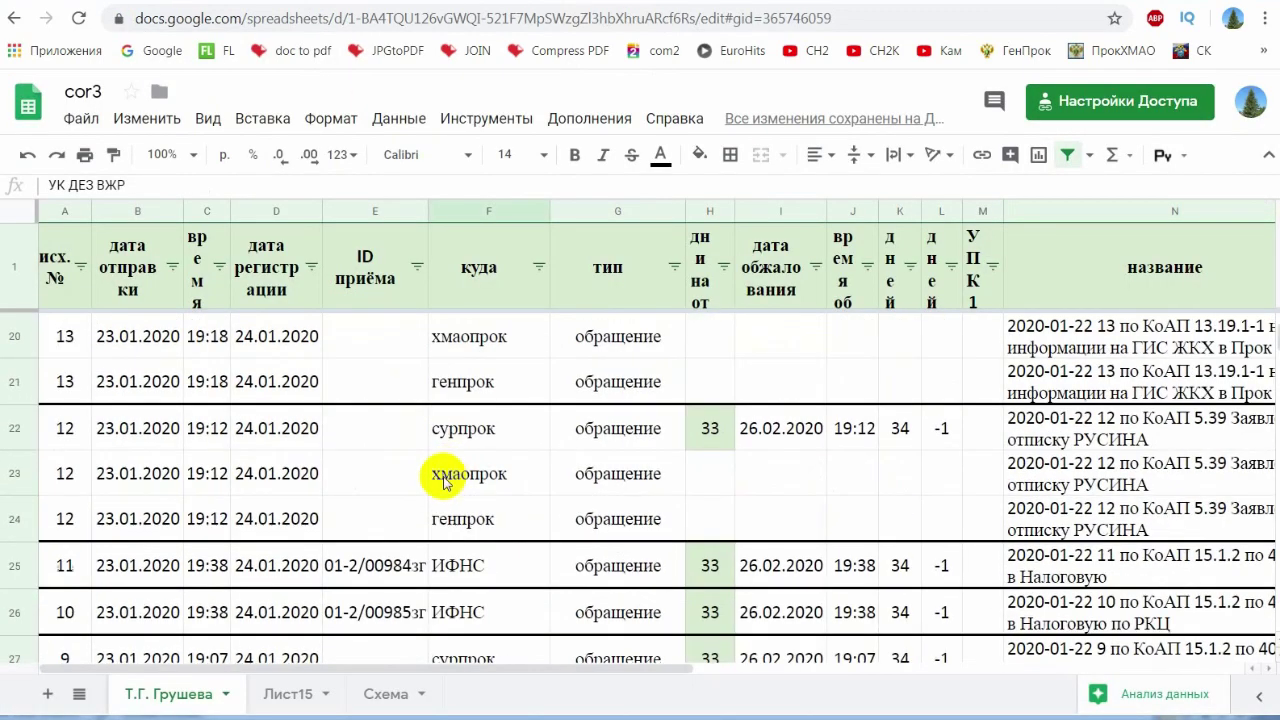
{"action": "left_click", "coordinate": [372, 570]}
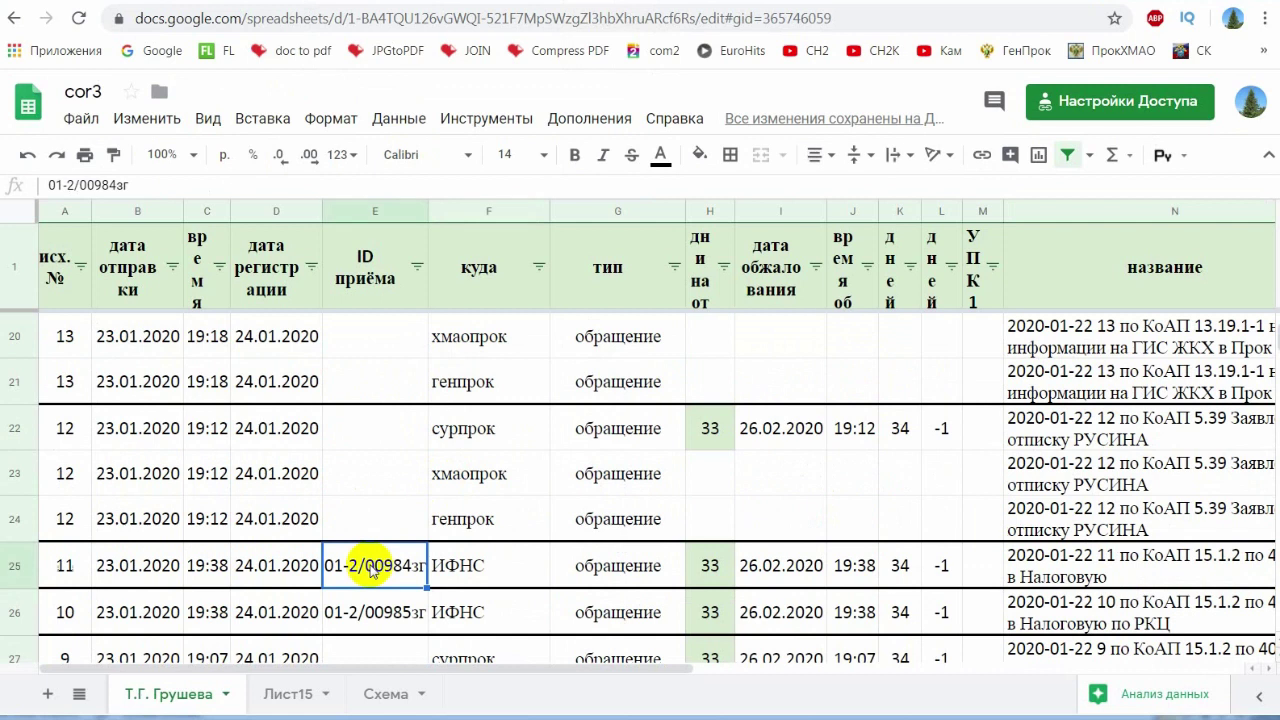
{"action": "left_click", "coordinate": [137, 184]}
{"action": "left_click_drag", "start_coordinate": [137, 184], "coordinate": [23, 184]}
{"action": "left_click", "coordinate": [365, 605]}
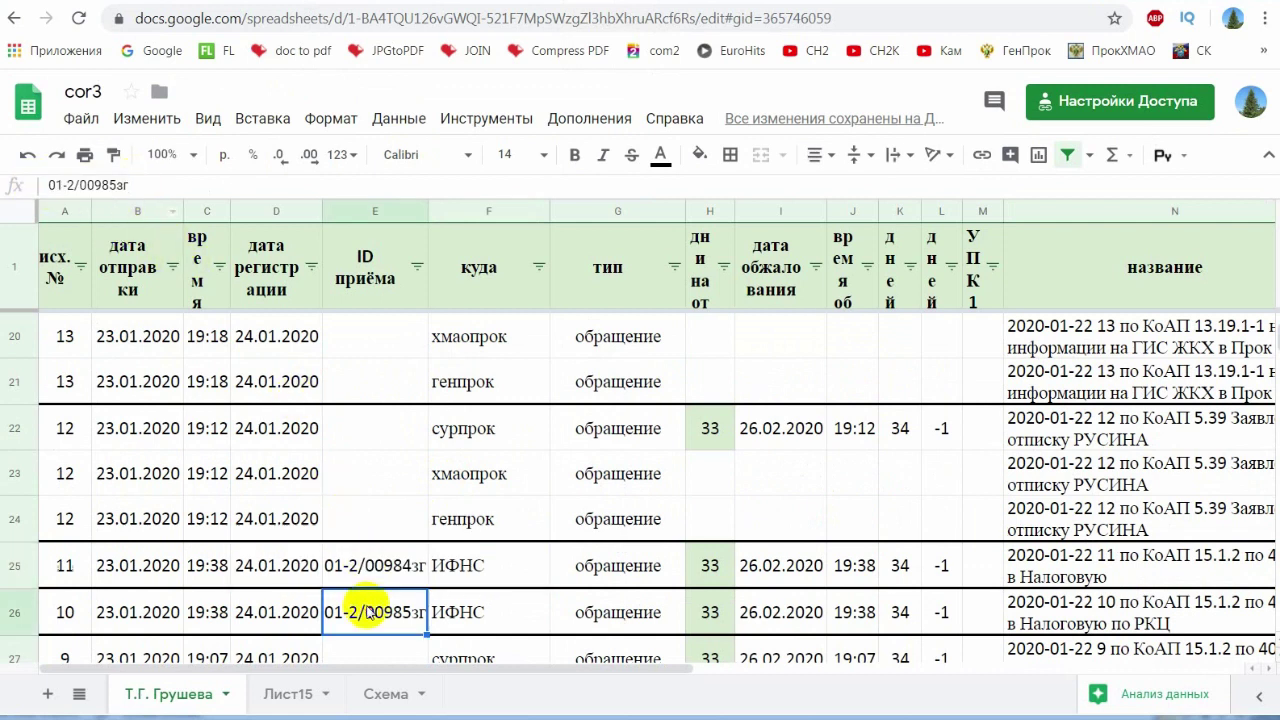
{"action": "left_click_drag", "start_coordinate": [150, 184], "coordinate": [23, 184]}
{"action": "left_click", "coordinate": [500, 530]}
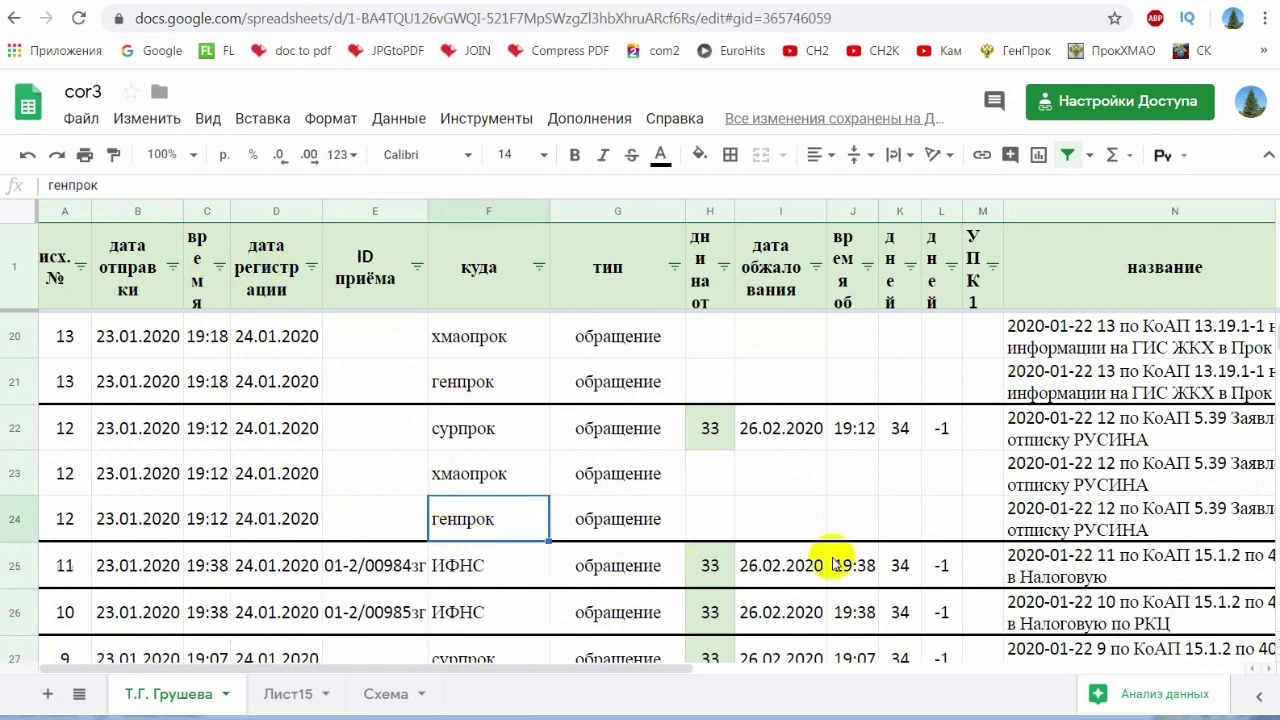
- View the full titles of complaint 10 and appeal 24 in the tracker
{"action": "left_click", "coordinate": [856, 565]}
{"action": "left_click", "coordinate": [1105, 620]}
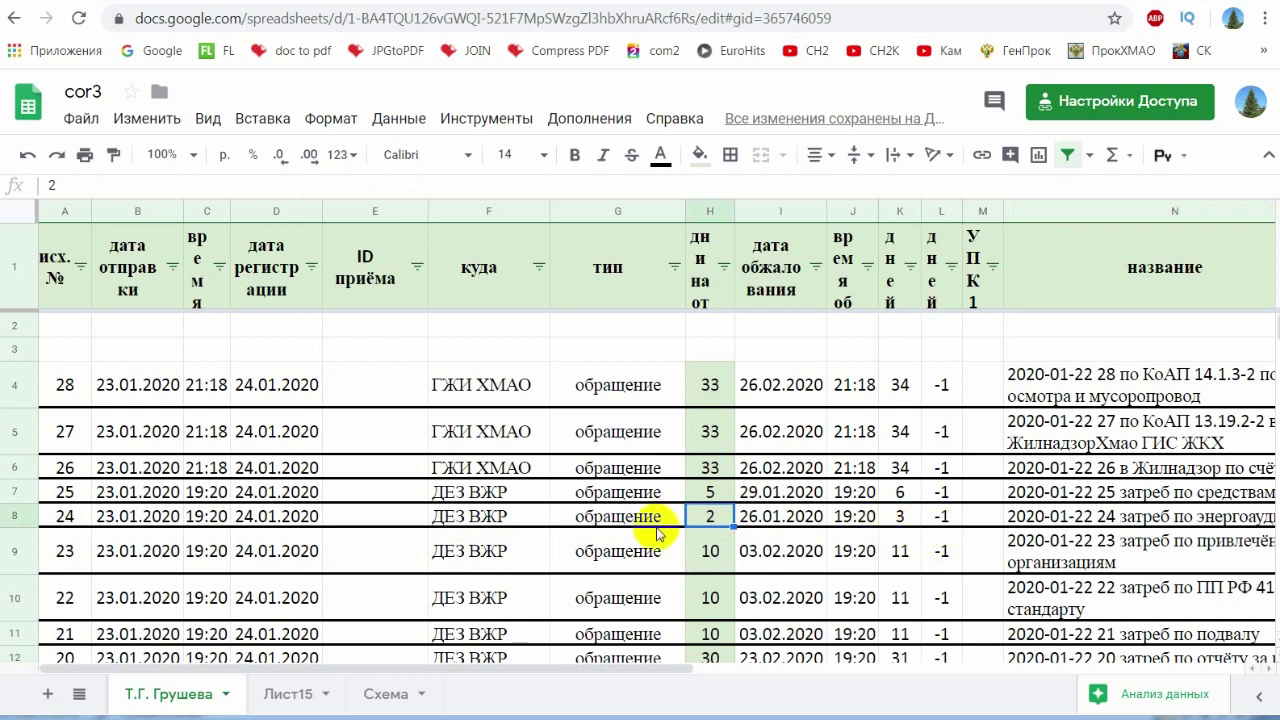
{"action": "key", "text": "Right"}
{"action": "key", "text": "Right"}
{"action": "key", "text": "Right"}
{"action": "key", "text": "Right"}
{"action": "key", "text": "Right"}
{"action": "key", "text": "Right"}
{"action": "left_click_drag", "start_coordinate": [652, 678], "coordinate": [857, 669]}
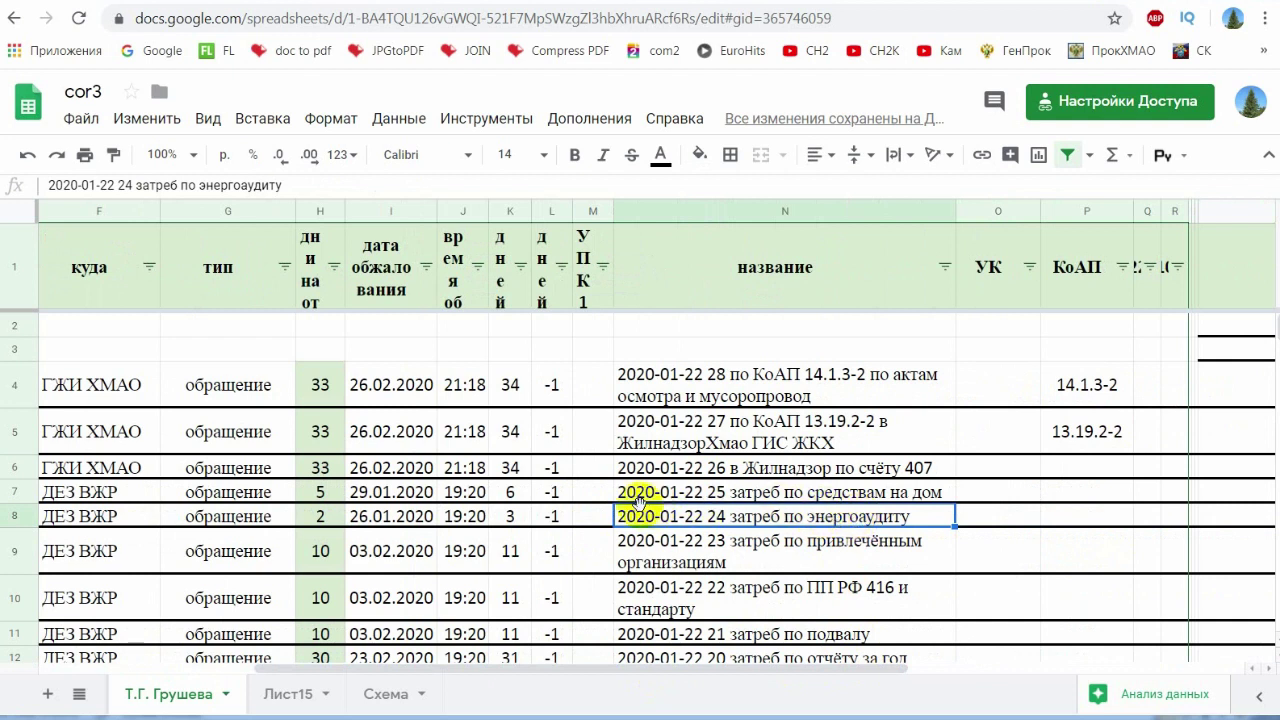
- Review appeal 25's title, appeal 24's days-remaining formula and appeal 17's title
{"action": "left_click", "coordinate": [874, 493]}
{"action": "left_click", "coordinate": [562, 517]}
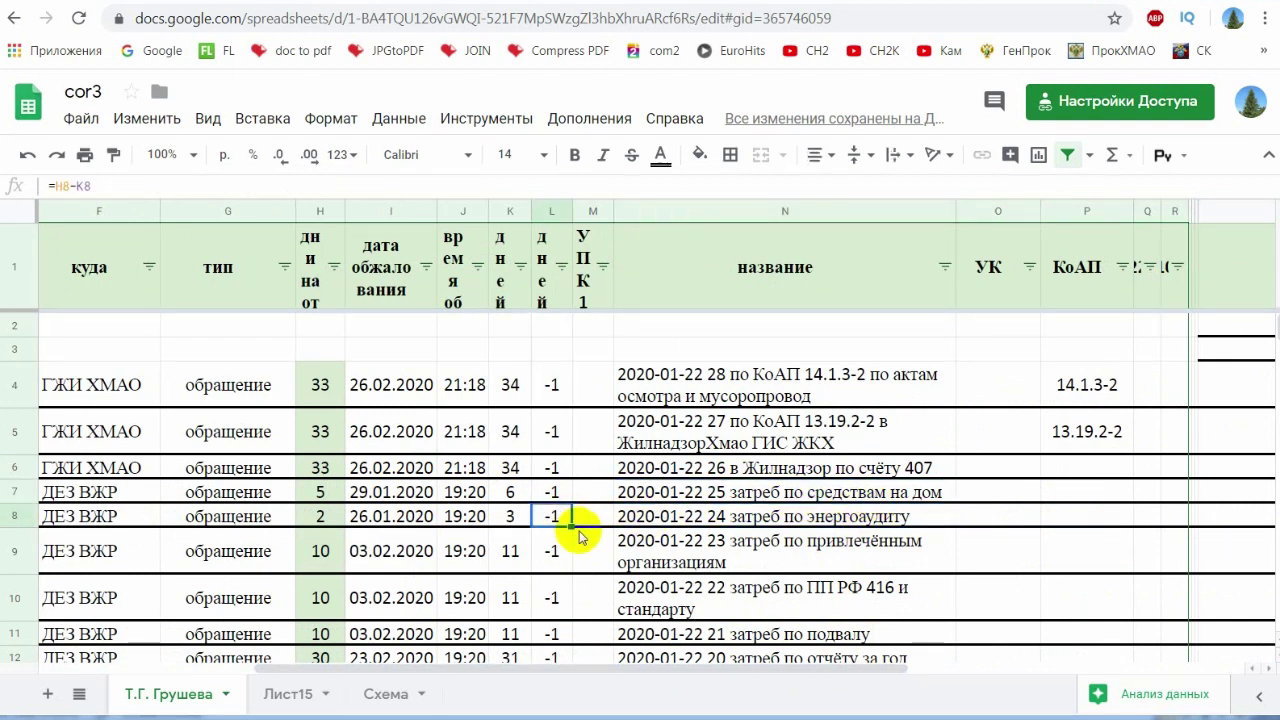
{"action": "scroll", "coordinate": [494, 555], "scroll_direction": "down", "scroll_amount": 1}
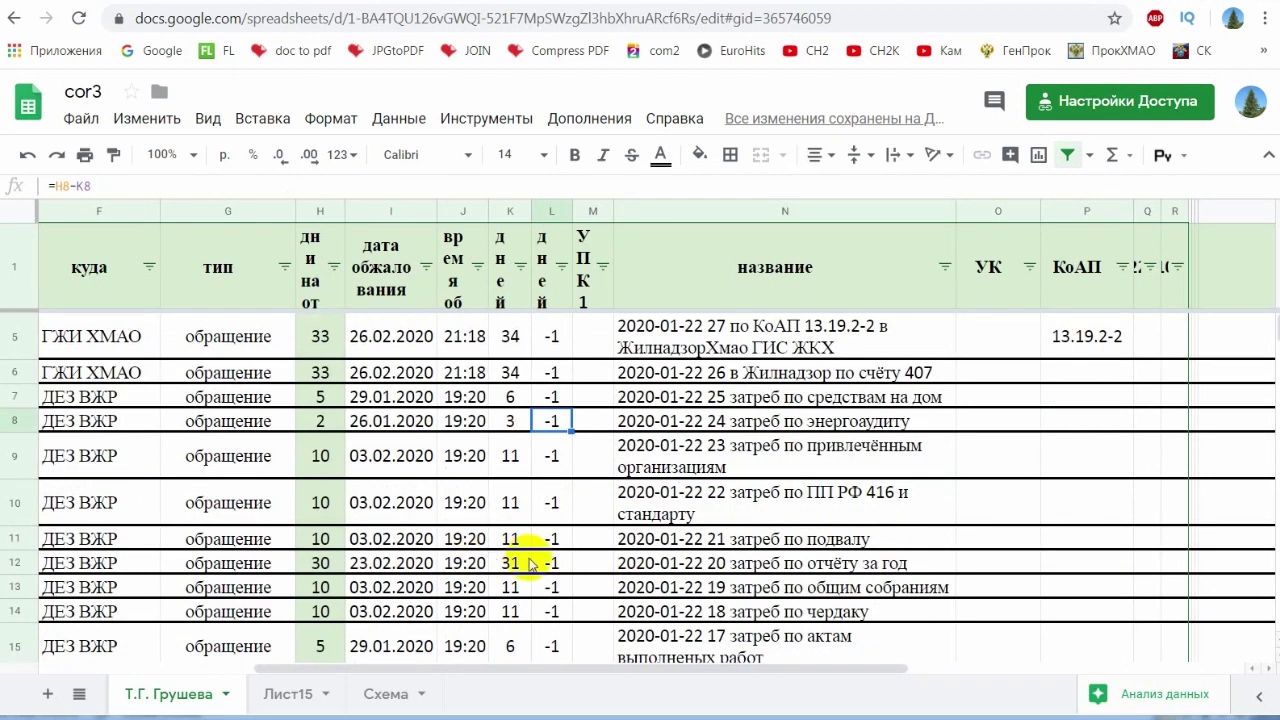
{"action": "left_click", "coordinate": [833, 404]}
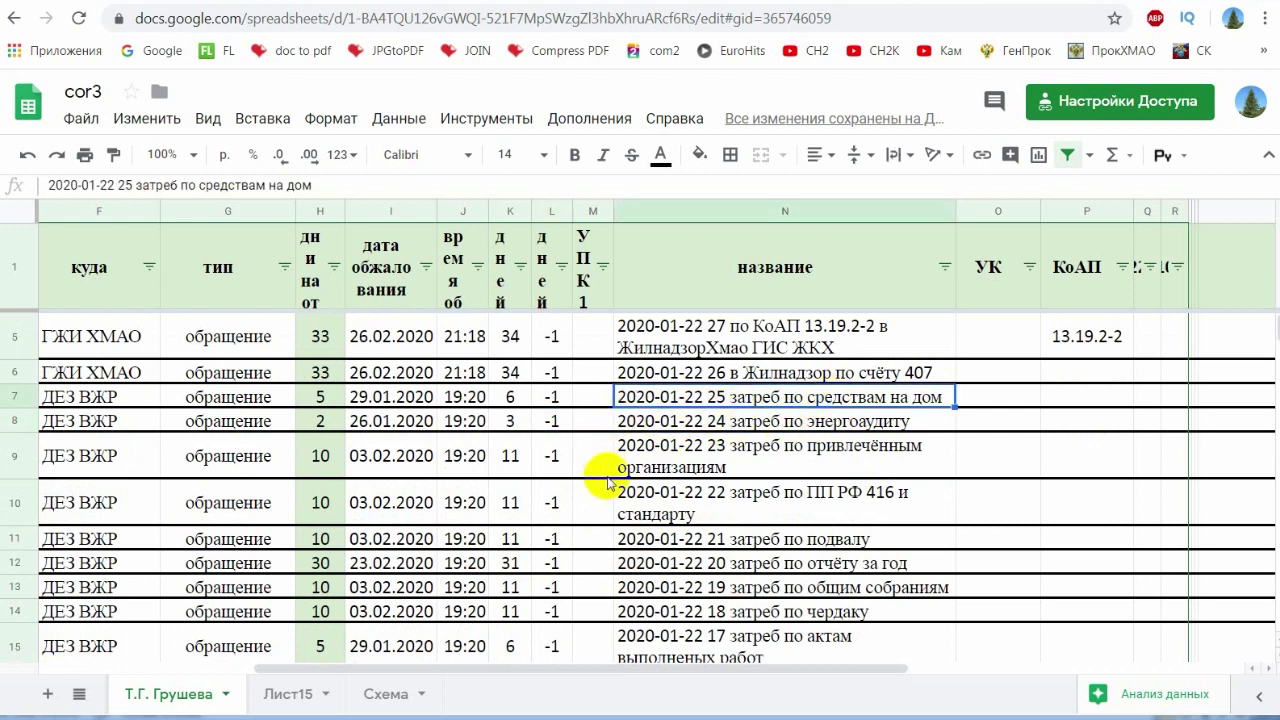
{"action": "key", "text": "Page_Down"}
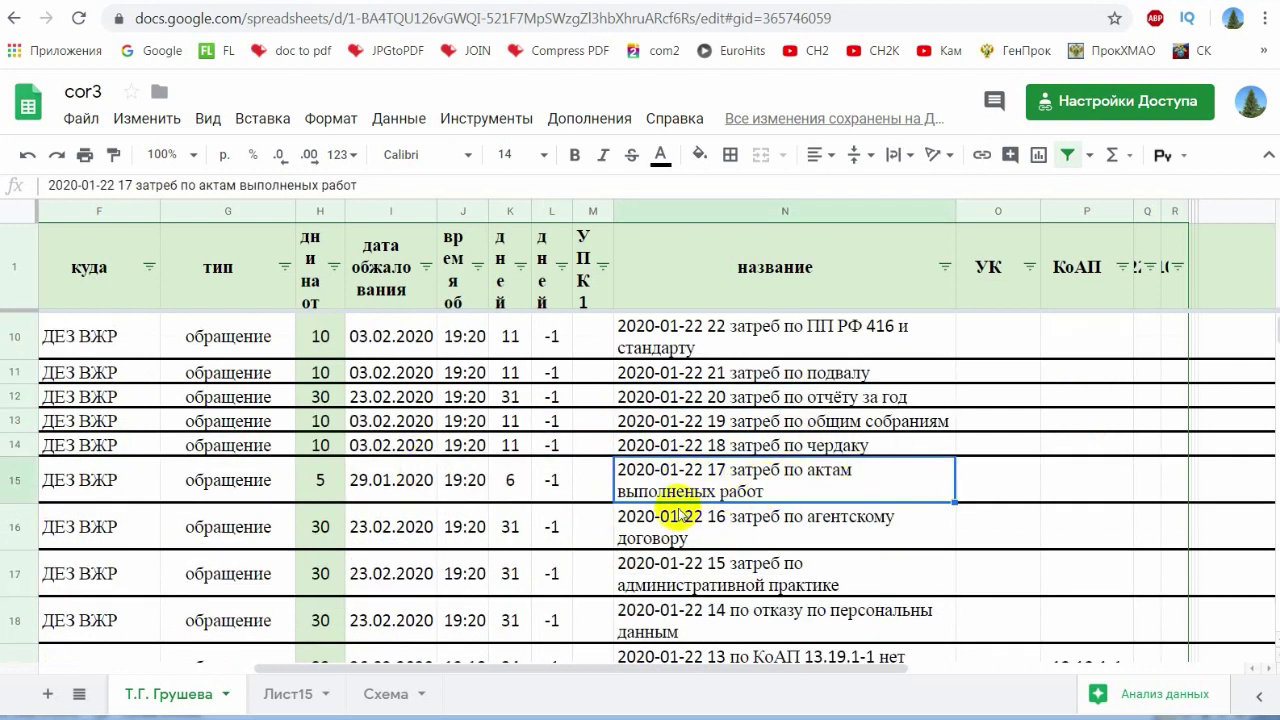
{"action": "scroll", "coordinate": [680, 515], "scroll_direction": "down", "scroll_amount": 10}
- Check the row 33 заявление 141 УПК entry and its 6 days remaining
{"action": "left_click", "coordinate": [240, 432]}
{"action": "left_click_drag", "start_coordinate": [240, 432], "coordinate": [337, 434]}
{"action": "left_click", "coordinate": [330, 435]}
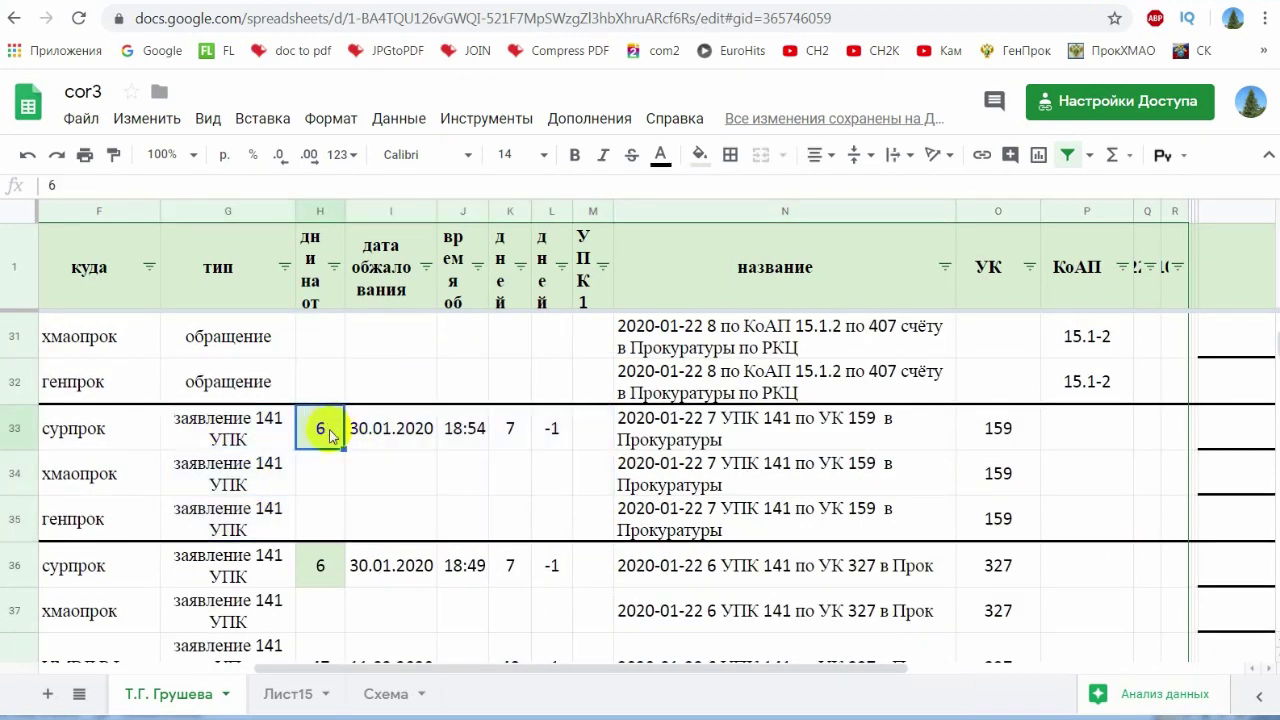
{"action": "left_click", "coordinate": [380, 508]}
{"action": "left_click", "coordinate": [324, 432]}
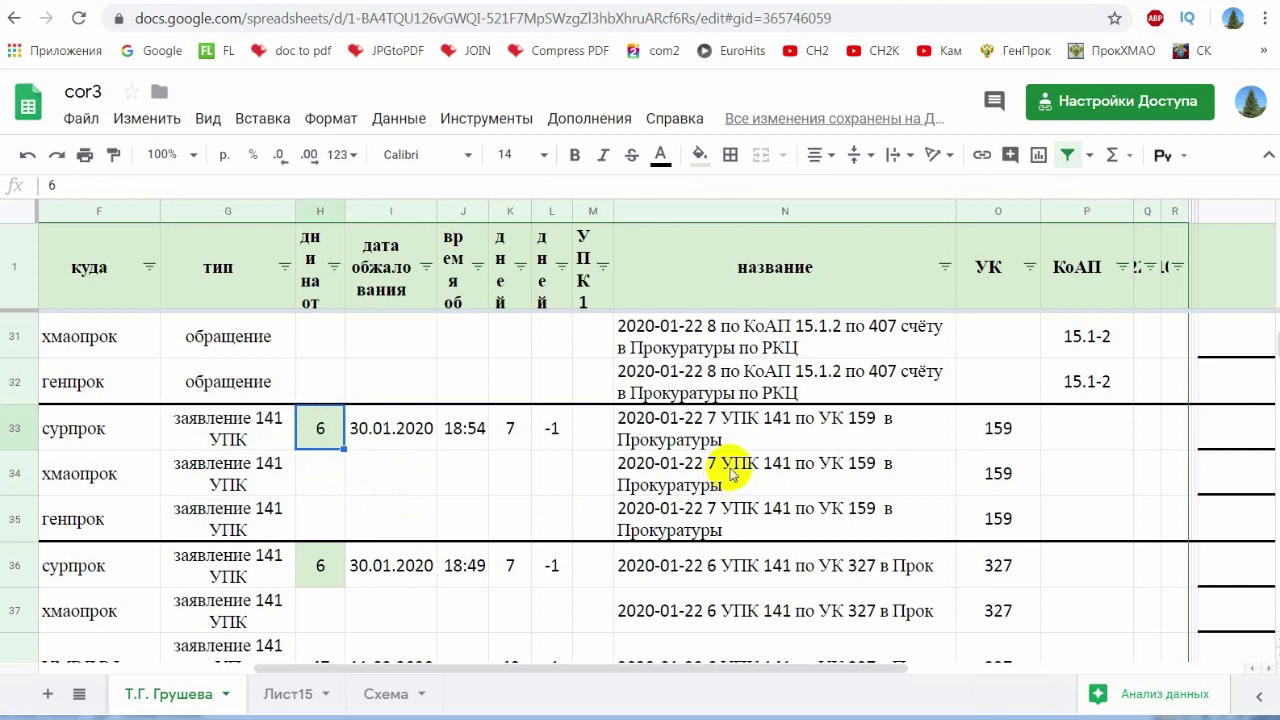
{"action": "scroll", "coordinate": [730, 473], "scroll_direction": "down", "scroll_amount": 4}
{"action": "left_click_drag", "start_coordinate": [580, 666], "coordinate": [307, 668]}
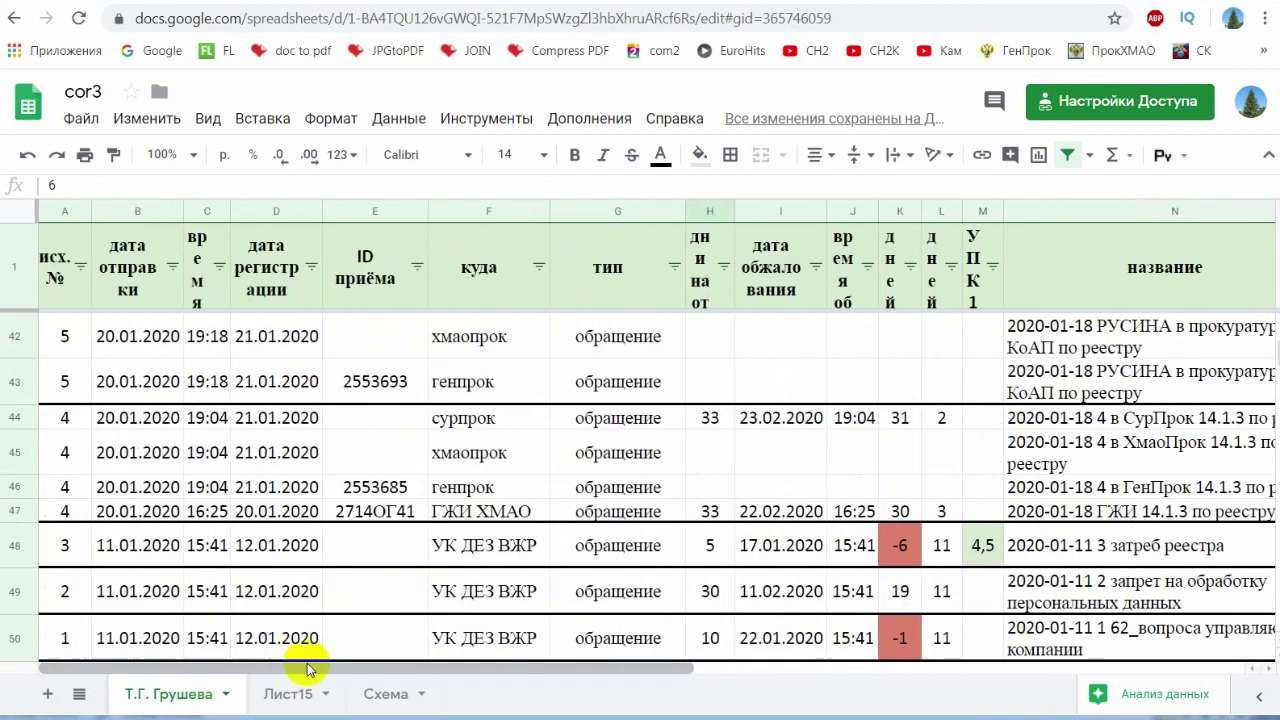
- Scroll back to the top of the tracker and switch to the VK community page
{"action": "scroll", "coordinate": [857, 514], "scroll_direction": "up", "scroll_amount": 2}
{"action": "scroll", "coordinate": [870, 490], "scroll_direction": "up", "scroll_amount": 2}
{"action": "scroll", "coordinate": [870, 490], "scroll_direction": "up", "scroll_amount": 10}
{"action": "scroll", "coordinate": [968, 500], "scroll_direction": "up", "scroll_amount": 6}
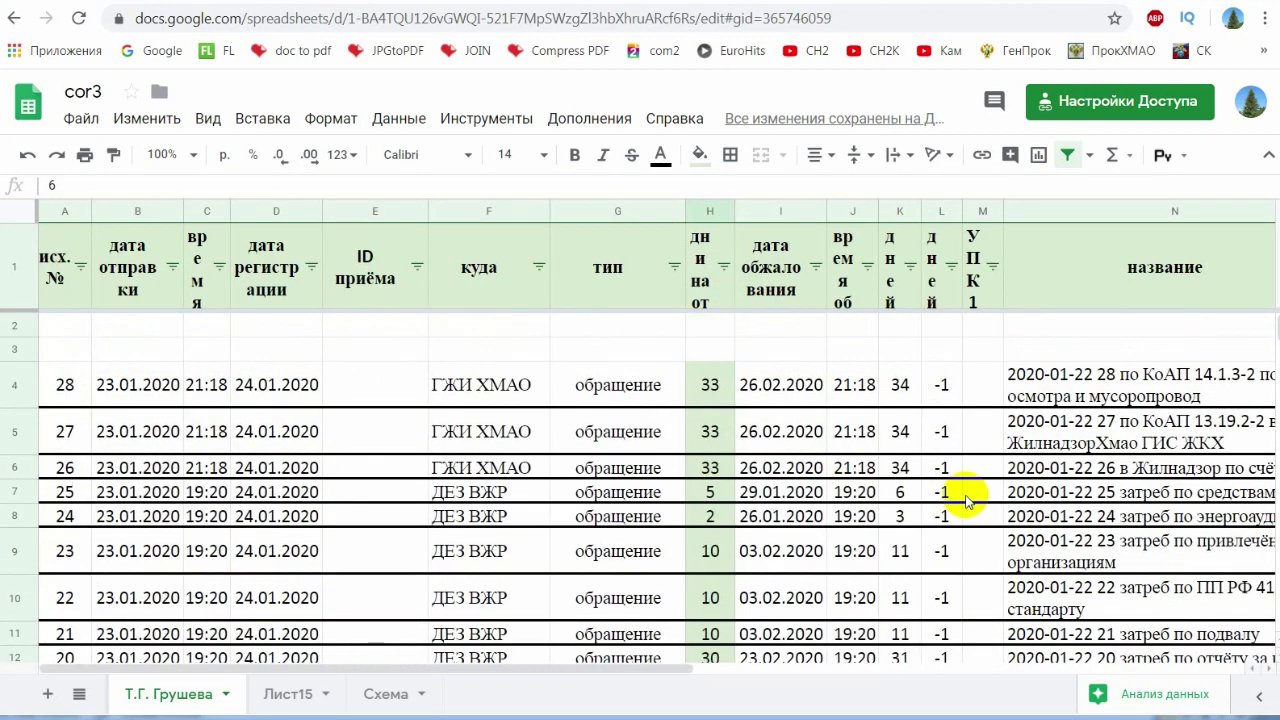
{"action": "key", "text": "ctrl+Tab"}
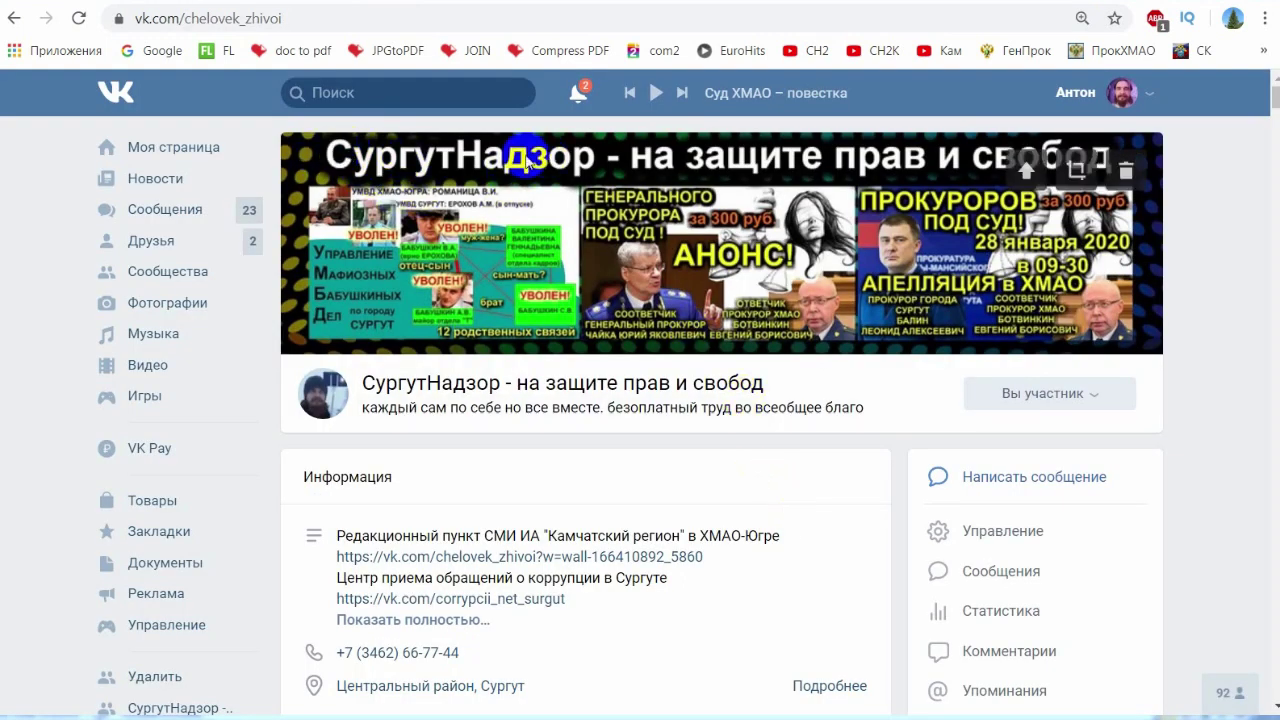
- Scroll the community wall down to the 4 January «РЕЗУЛЬТАТЫ ТРУДОВ ВО ВСЕОБЩЕЕ БЛАГО» post
{"action": "scroll", "coordinate": [892, 533], "scroll_direction": "down", "scroll_amount": 8}
{"action": "scroll", "coordinate": [892, 528], "scroll_direction": "down", "scroll_amount": 12}
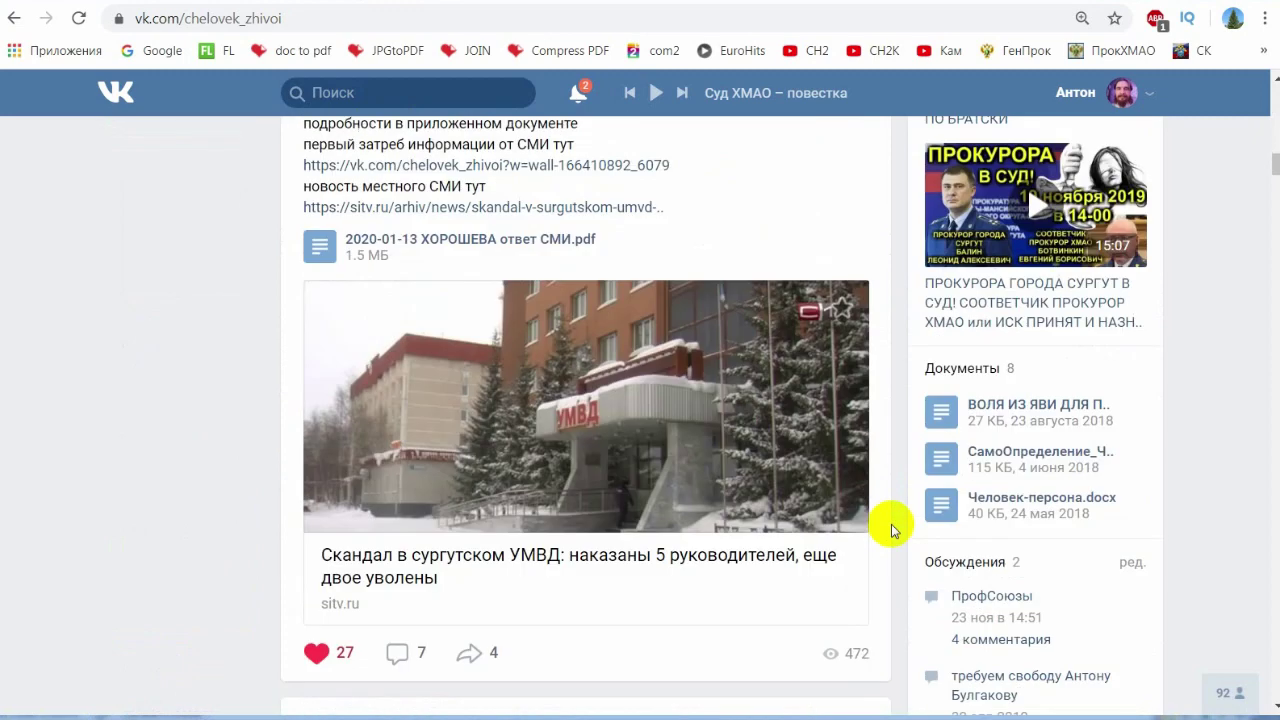
{"action": "scroll", "coordinate": [891, 528], "scroll_direction": "up", "scroll_amount": 5}
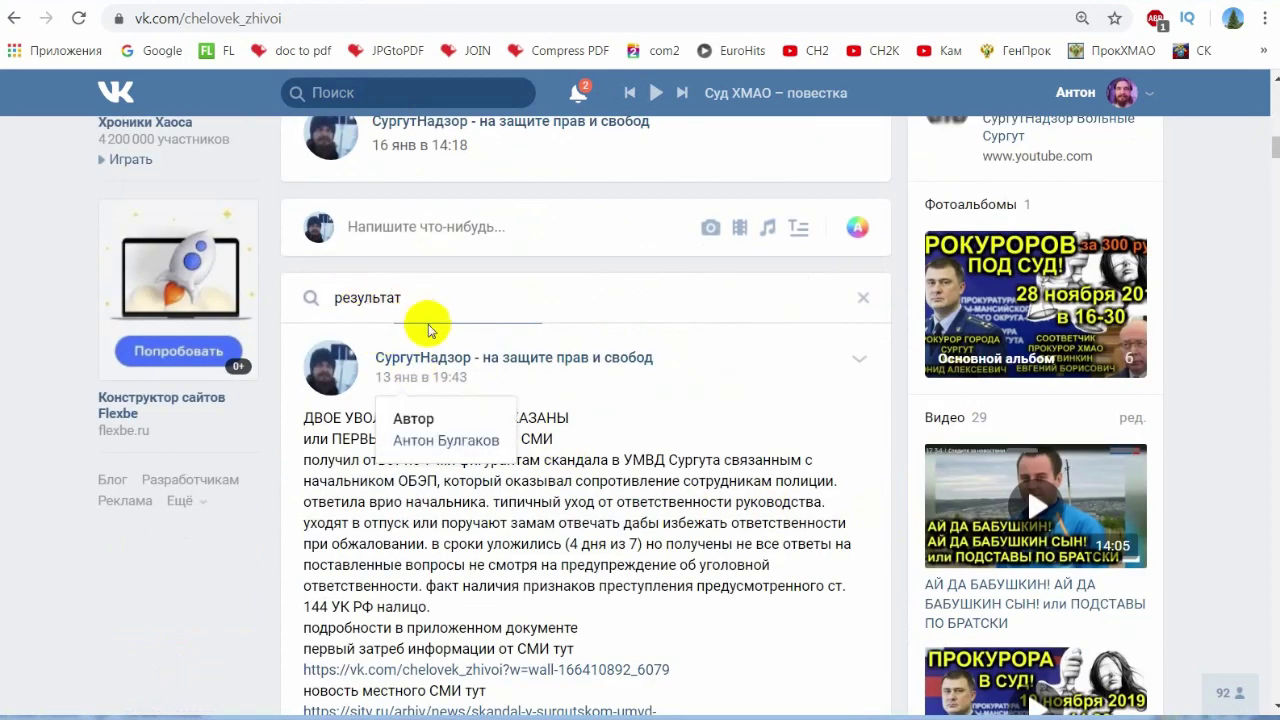
{"action": "scroll", "coordinate": [460, 366], "scroll_direction": "down", "scroll_amount": 10}
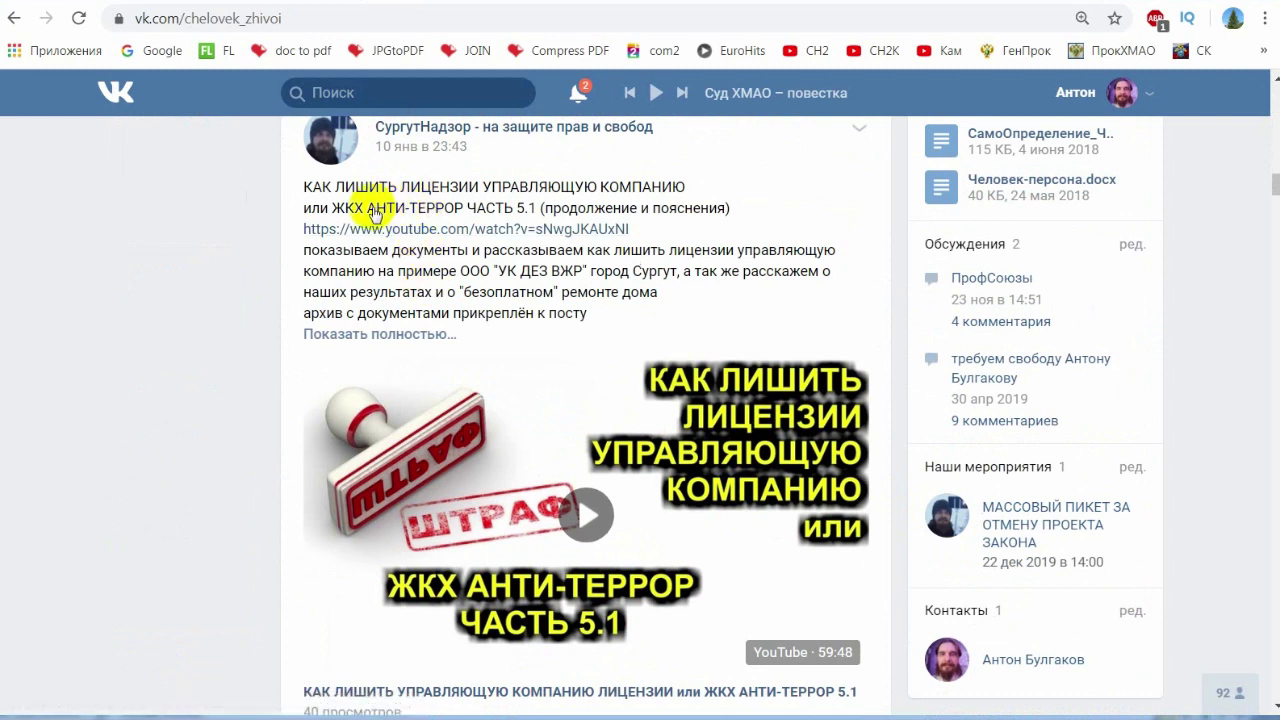
{"action": "scroll", "coordinate": [453, 275], "scroll_direction": "down", "scroll_amount": 8}
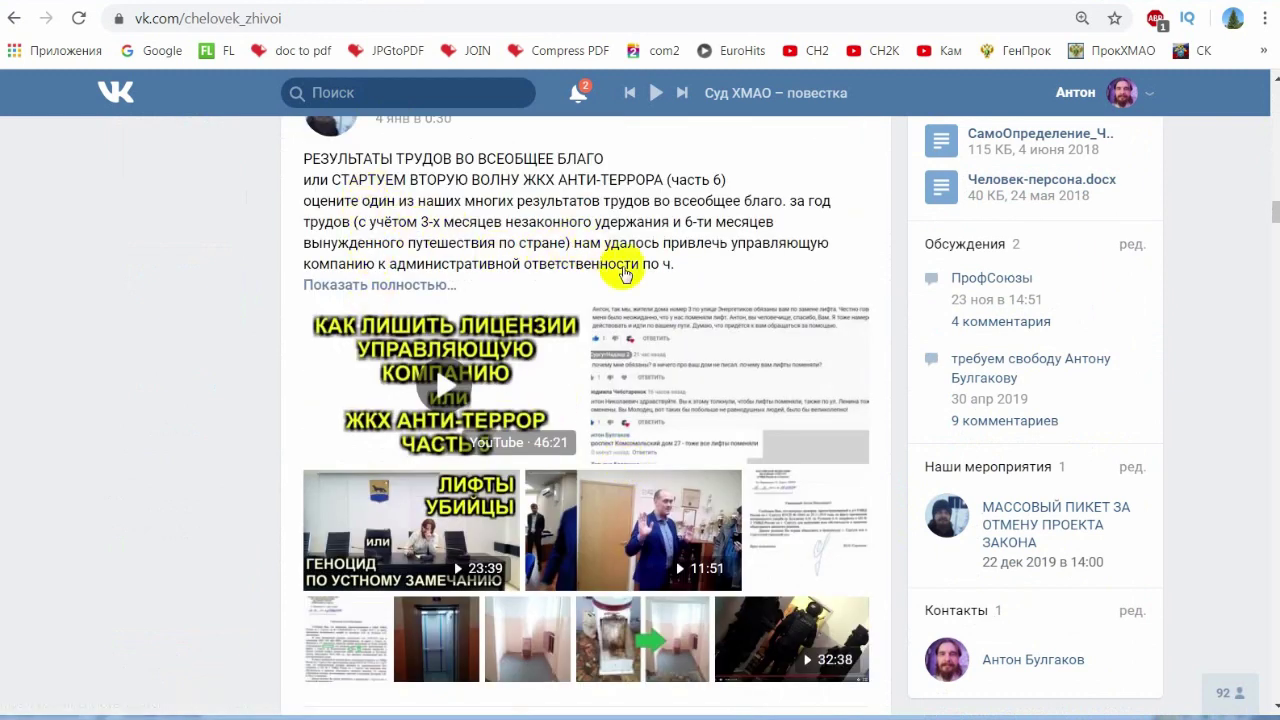
{"action": "scroll", "coordinate": [877, 466], "scroll_direction": "down", "scroll_amount": 1}
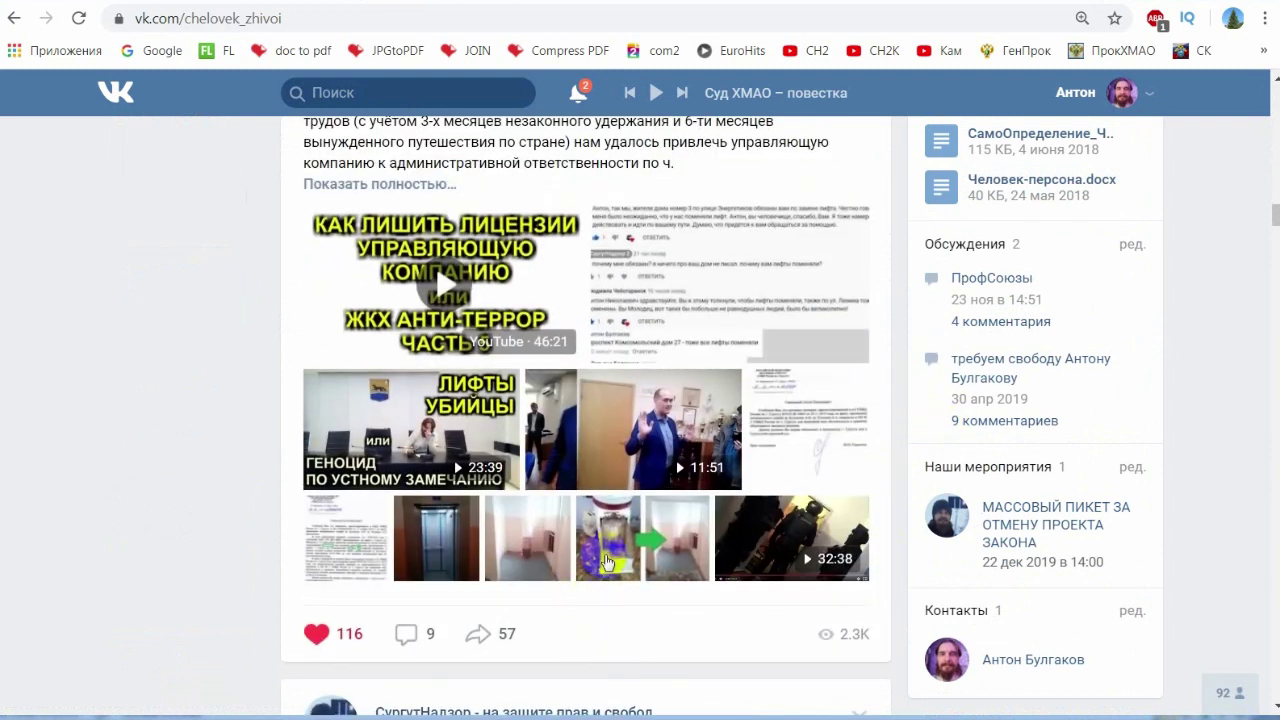
- View the post's lift photos, then select the article list and the КоАП РФ and УК РФ totals
{"action": "left_click", "coordinate": [606, 563]}
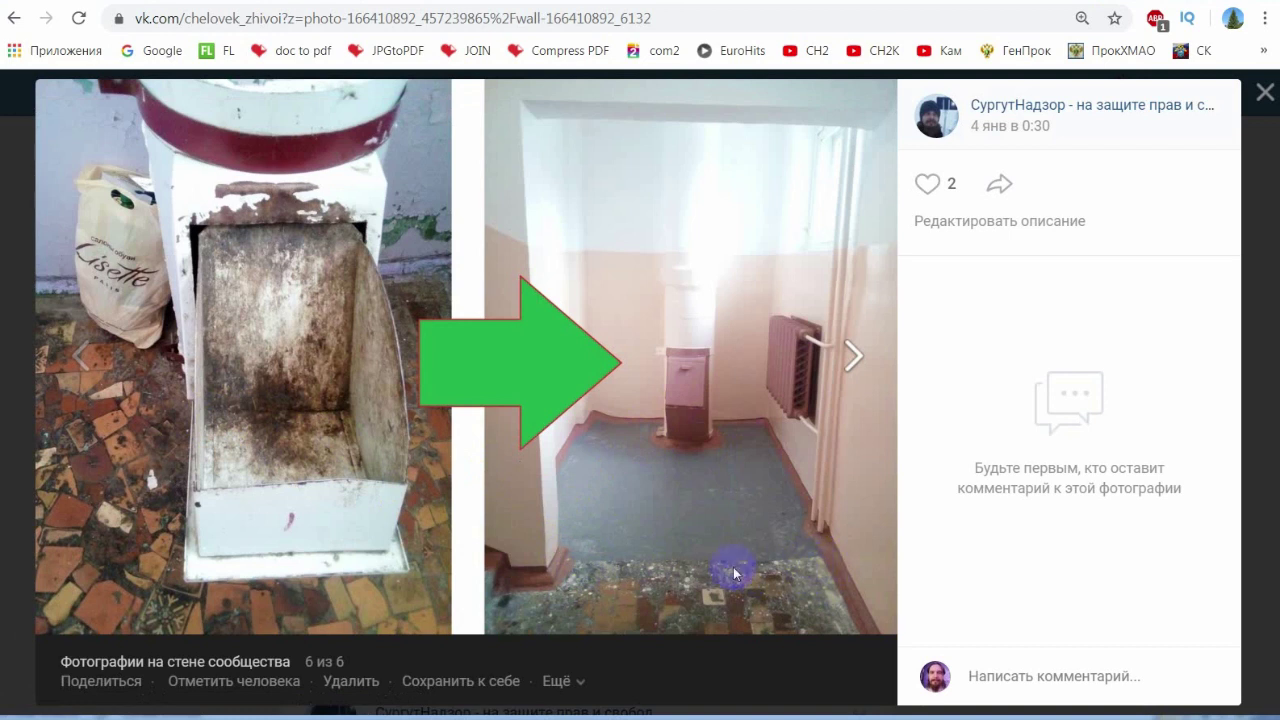
{"action": "left_click", "coordinate": [1265, 94]}
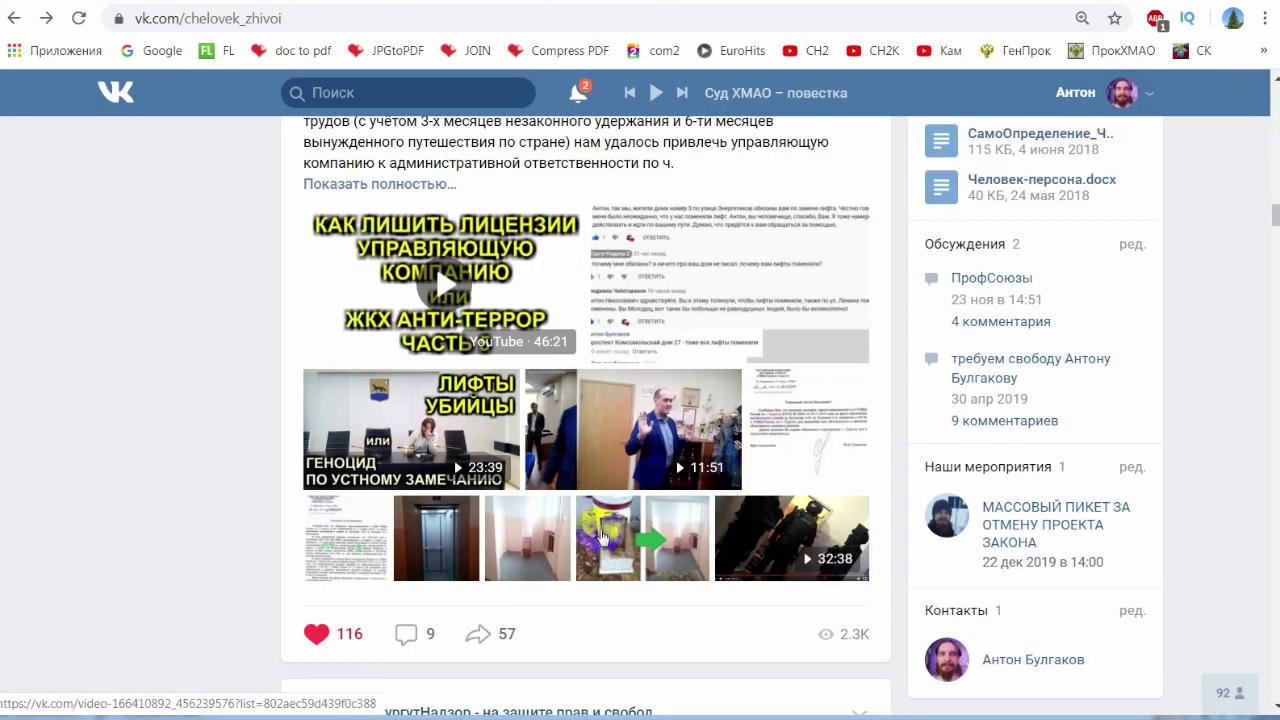
{"action": "left_click", "coordinate": [428, 548]}
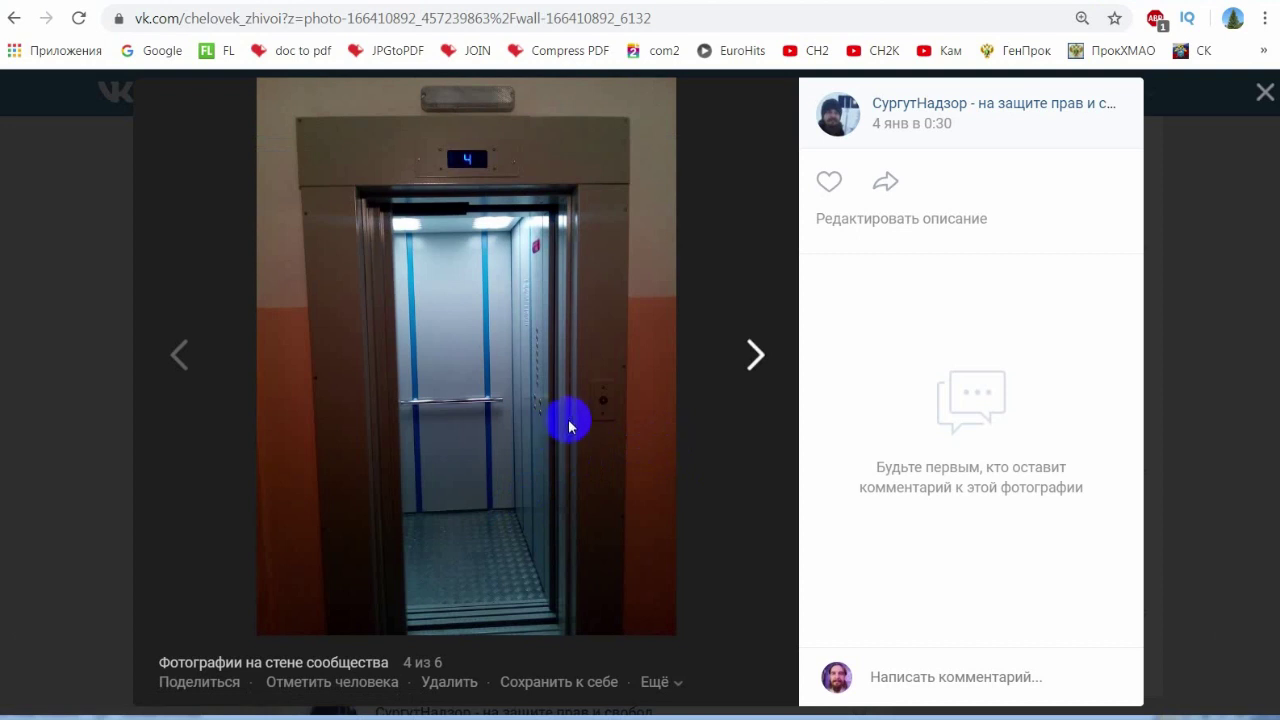
{"action": "left_click", "coordinate": [1265, 93]}
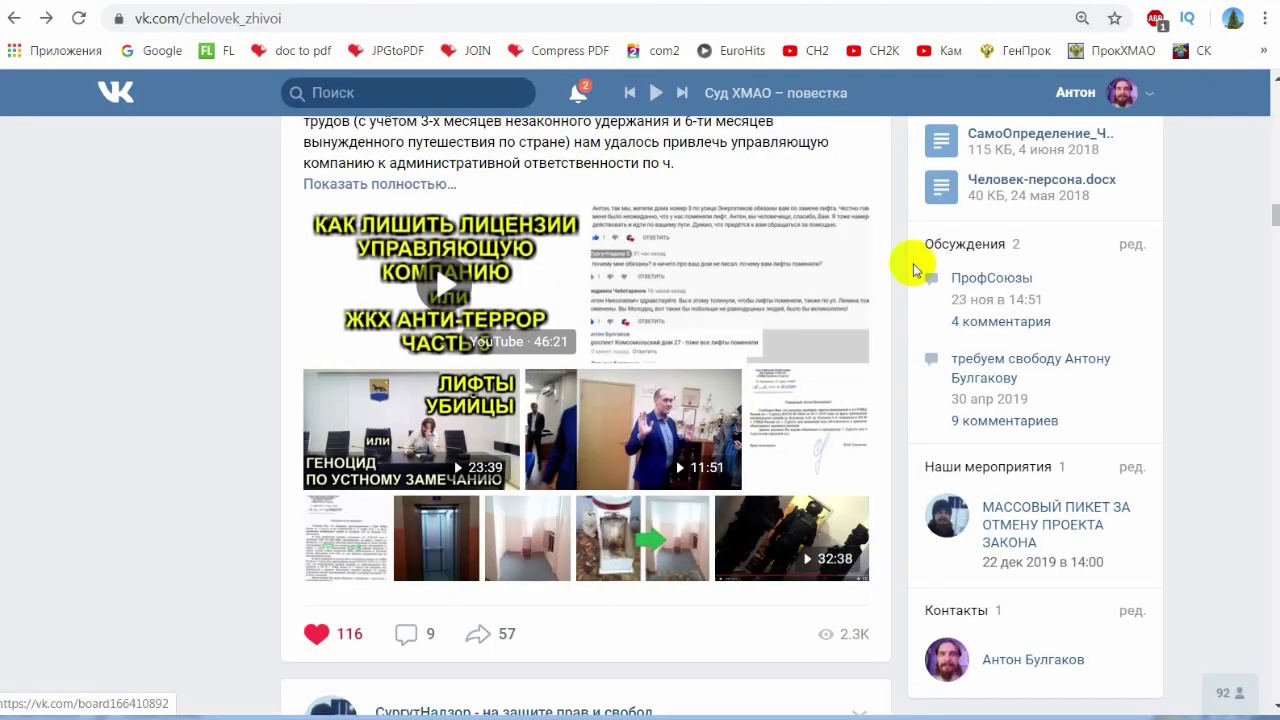
{"action": "left_click", "coordinate": [445, 548]}
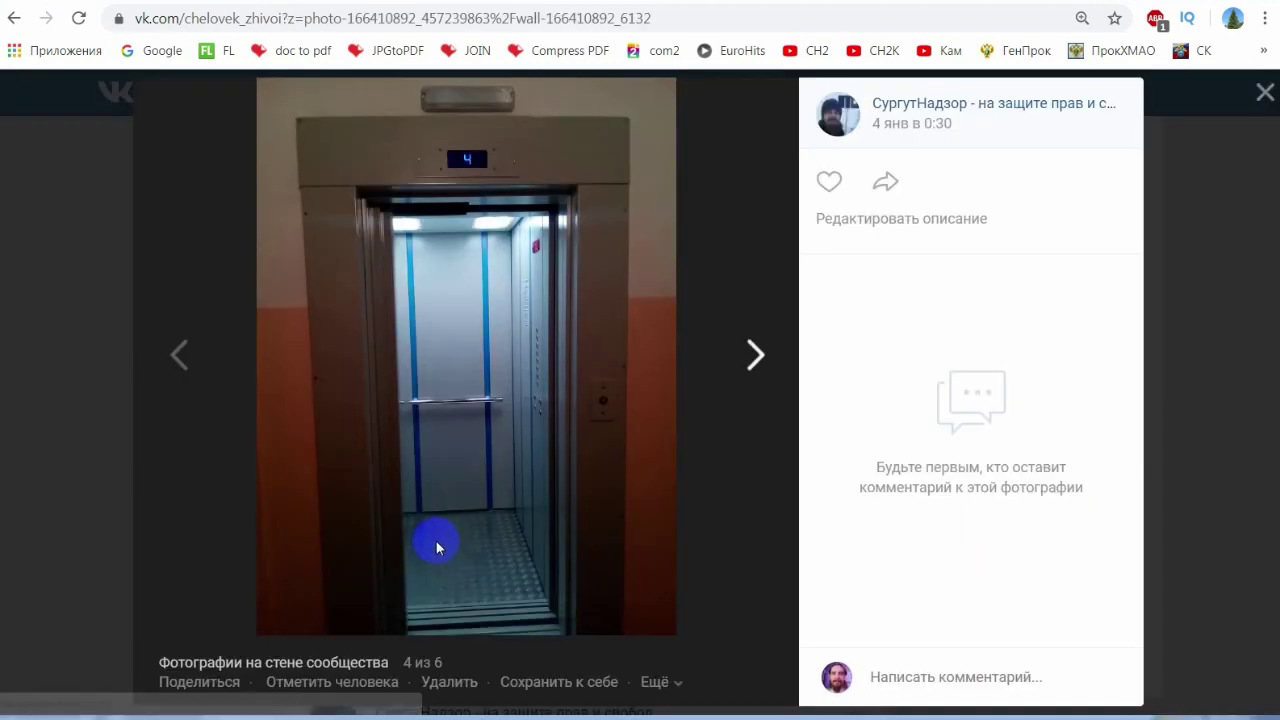
{"action": "key", "text": "Escape"}
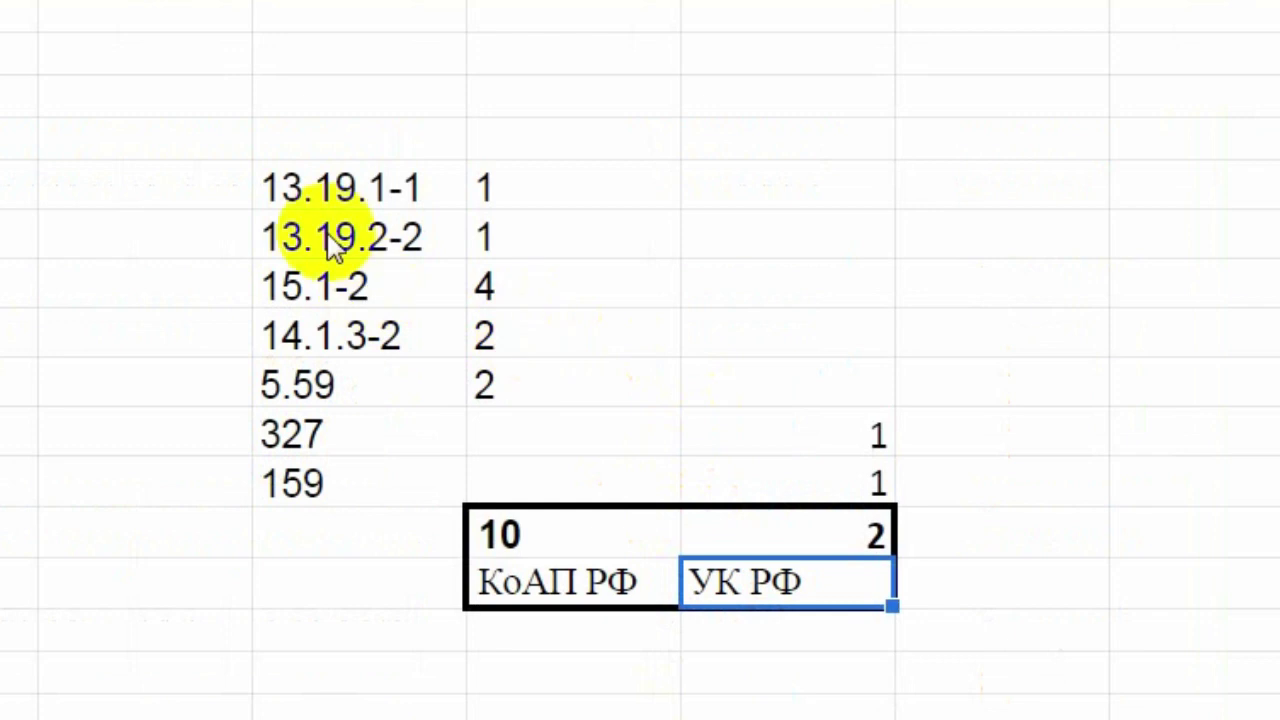
{"action": "left_click_drag", "start_coordinate": [300, 190], "coordinate": [474, 491]}
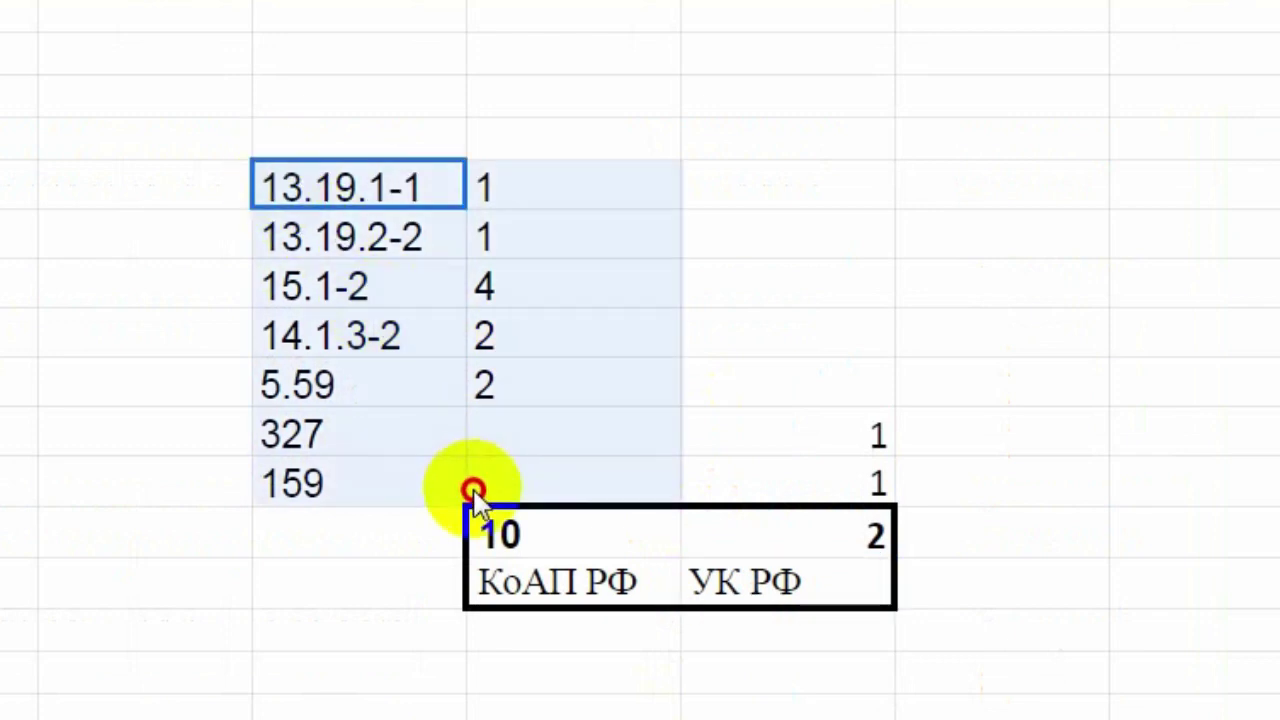
{"action": "left_click_drag", "start_coordinate": [568, 545], "coordinate": [860, 598]}
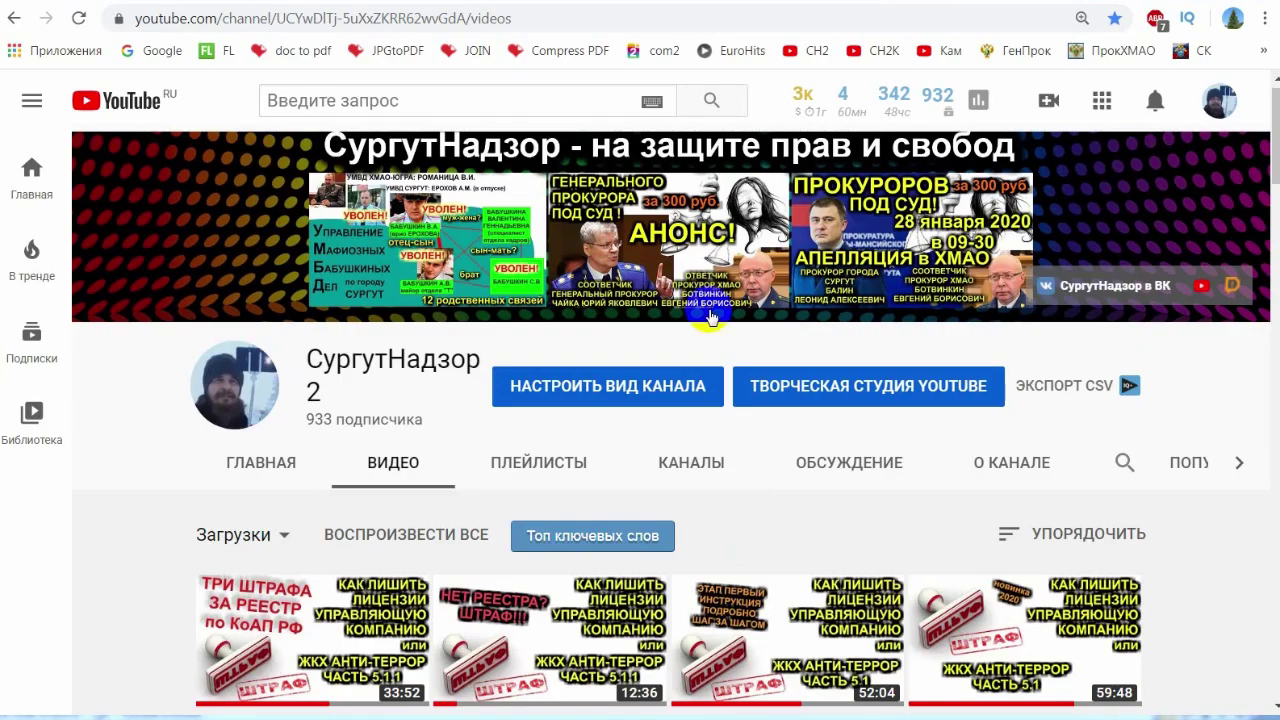